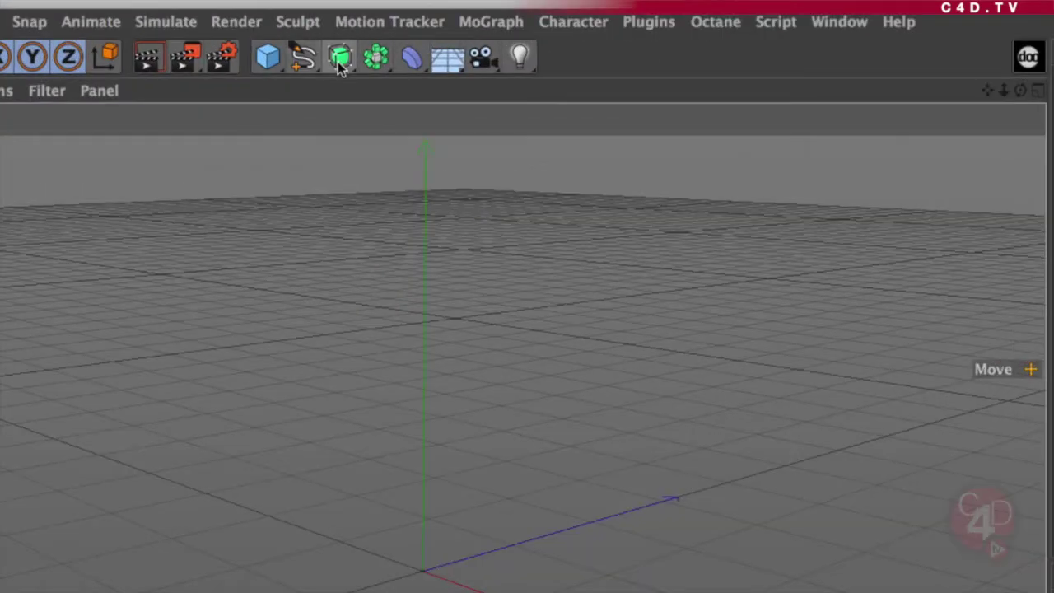
- Add a Loft generator and a Circle spline to the empty scene
{"action": "left_click", "coordinate": [333, 50]}
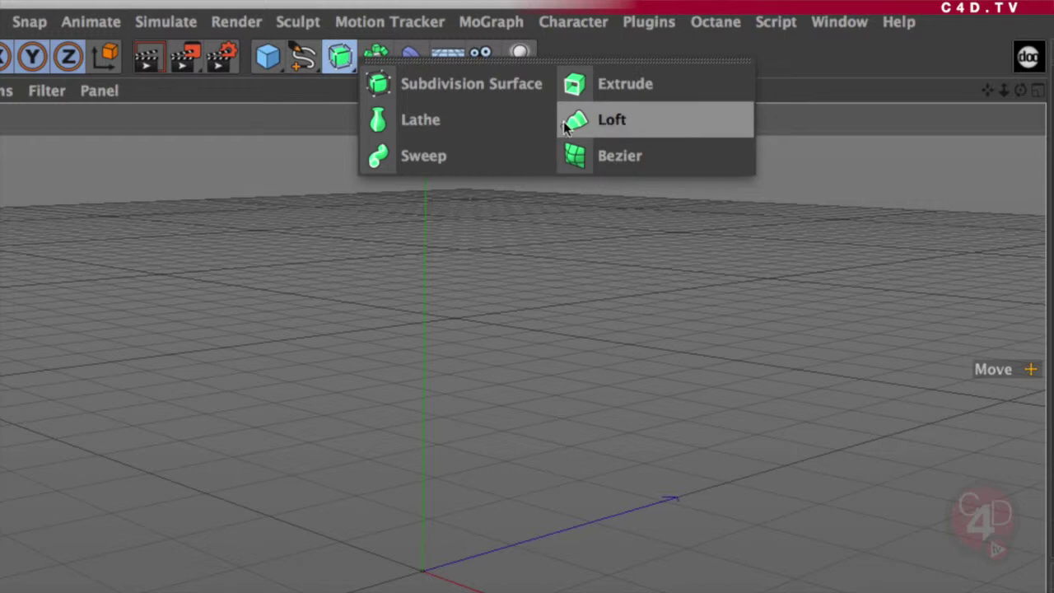
{"action": "left_click", "coordinate": [612, 119]}
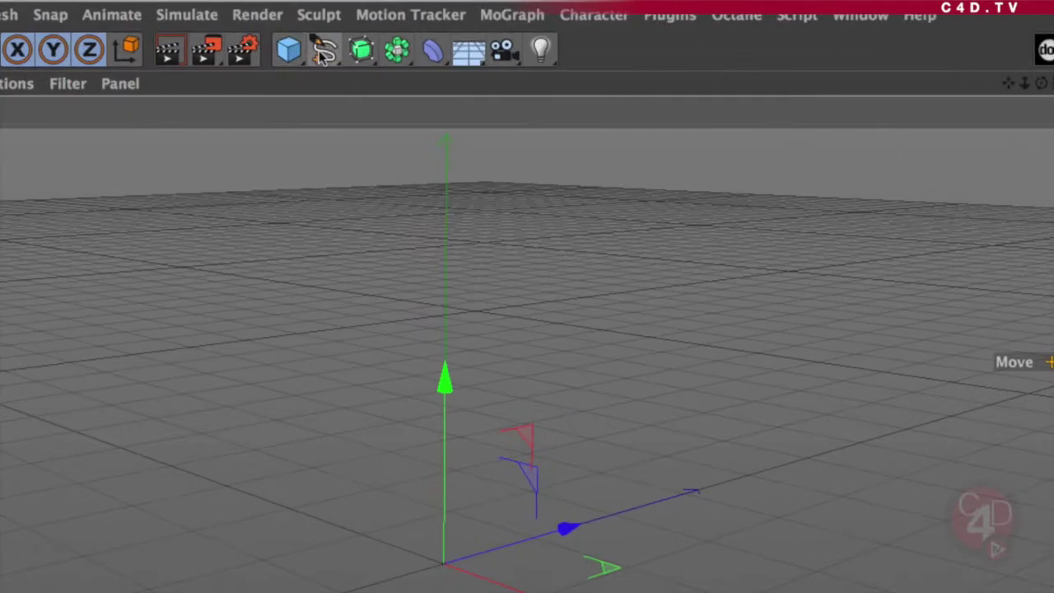
{"action": "left_click", "coordinate": [316, 48]}
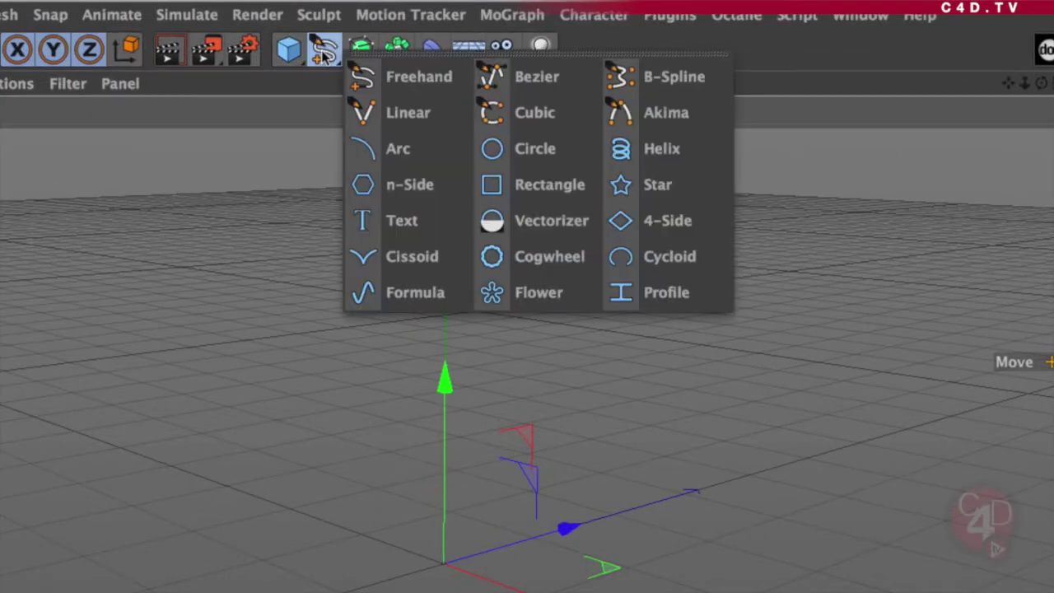
{"action": "left_click", "coordinate": [495, 153]}
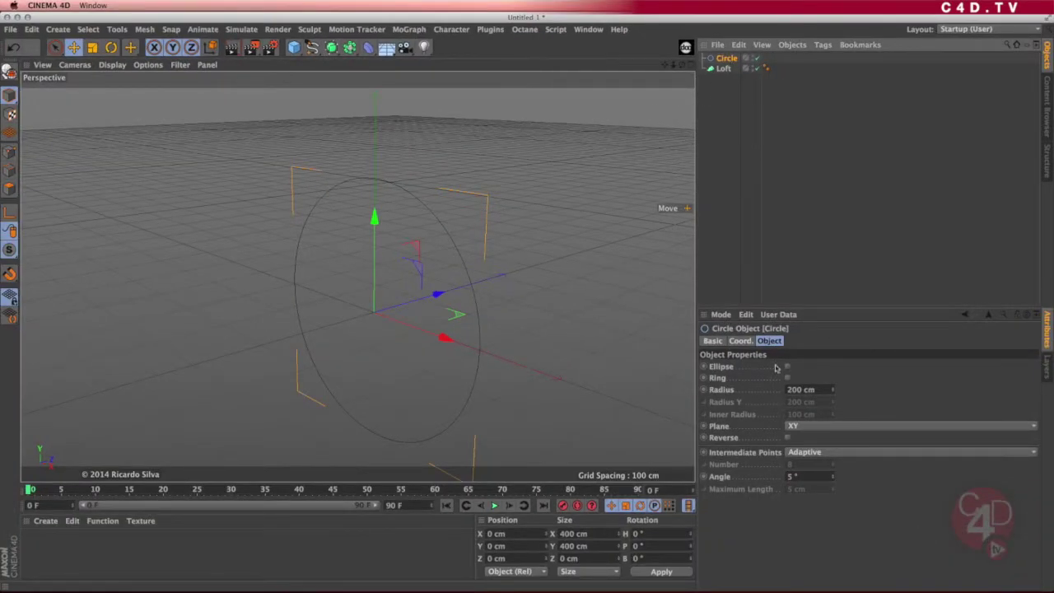
- Set the circle's radius to 30 cm and its plane to XZ
{"action": "left_click", "coordinate": [797, 389]}
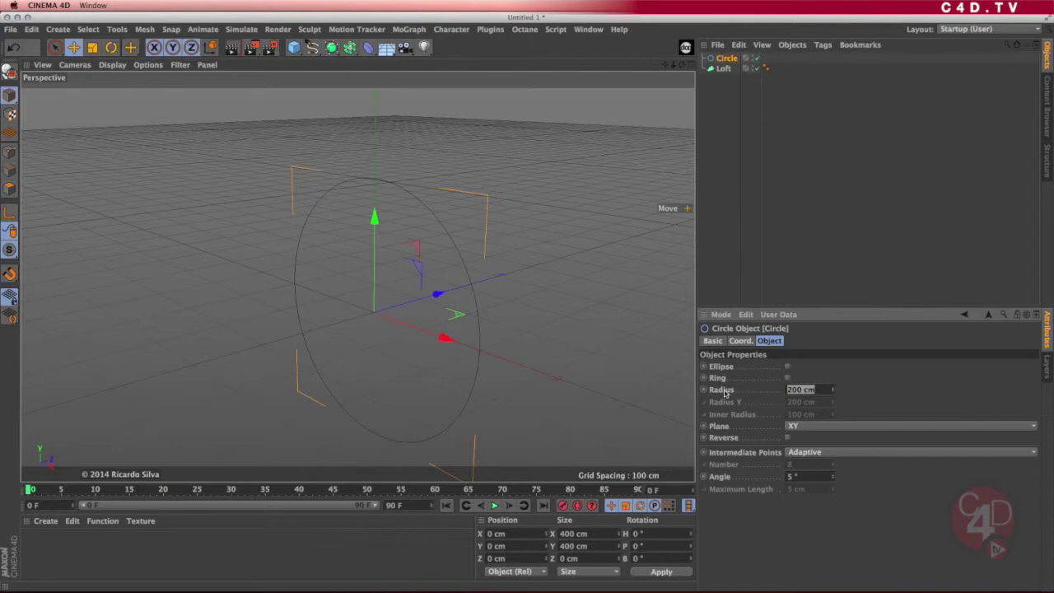
{"action": "type", "text": "30"}
{"action": "key", "text": "Return"}
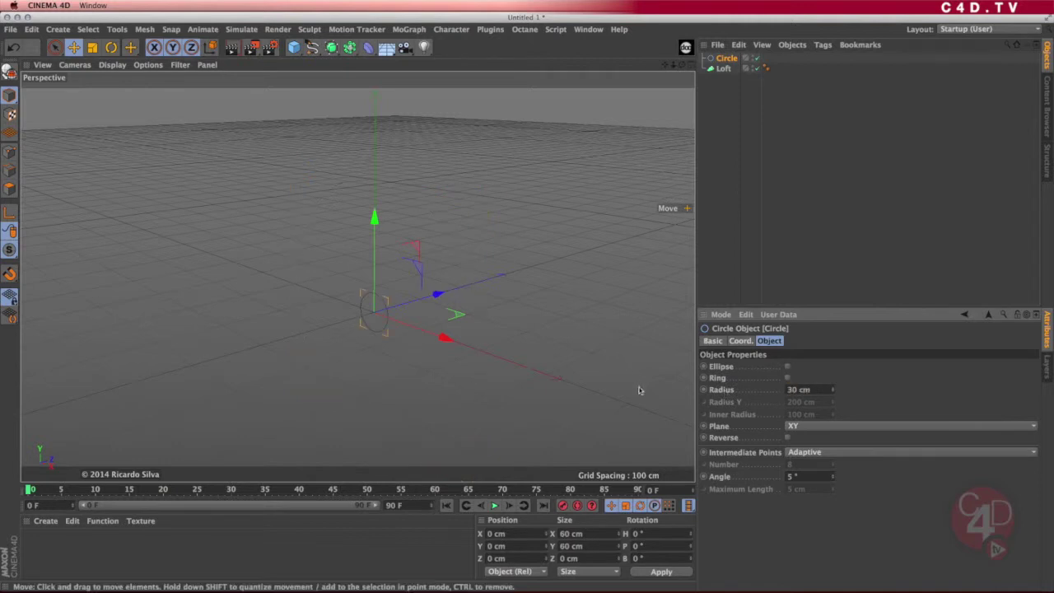
{"action": "left_click_drag", "start_coordinate": [395, 316], "coordinate": [416, 295], "text": "alt"}
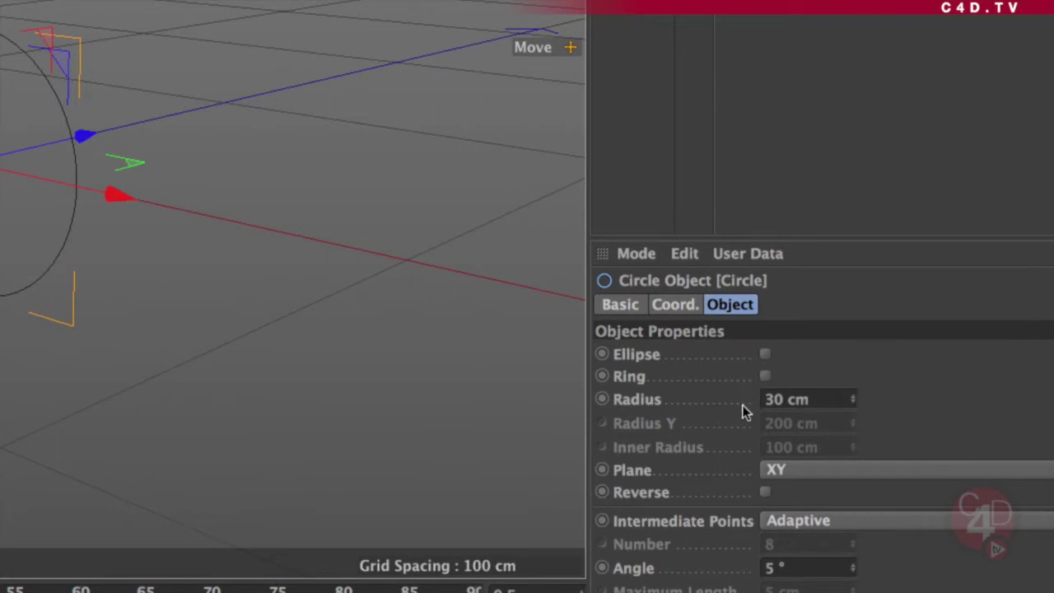
{"action": "left_click", "coordinate": [651, 472]}
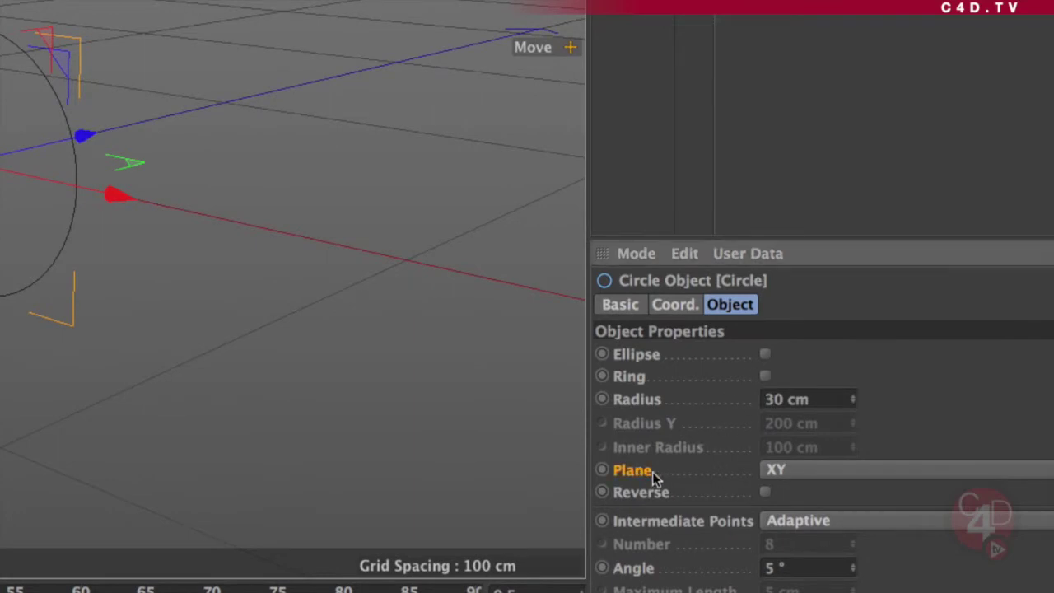
{"action": "left_click", "coordinate": [782, 471]}
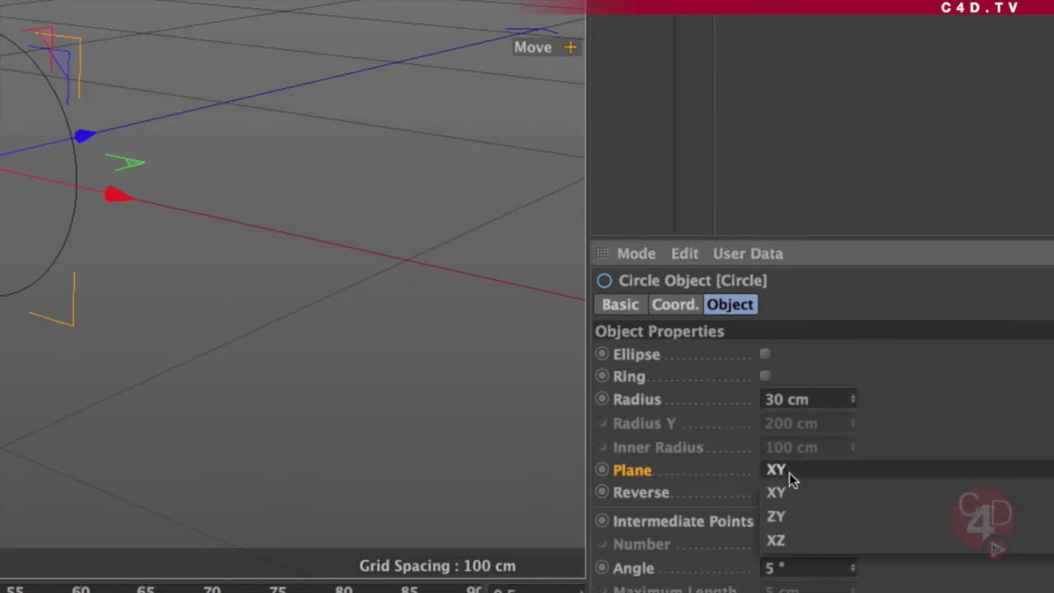
{"action": "left_click", "coordinate": [787, 542]}
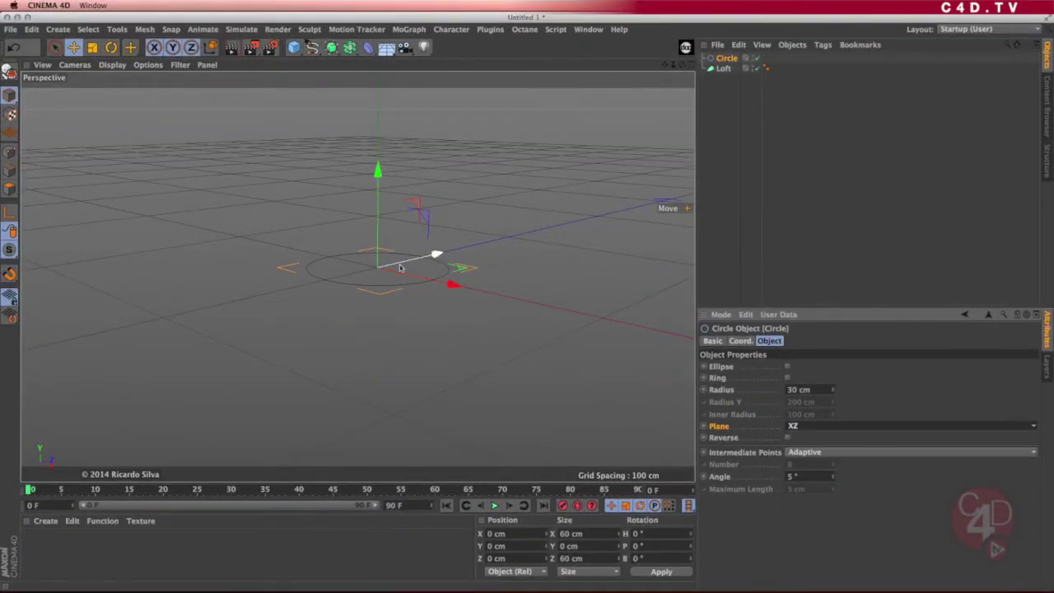
- Make the circle a child of the Loft generator
{"action": "left_click_drag", "start_coordinate": [401, 268], "coordinate": [384, 320], "text": "alt"}
{"action": "right_click_drag", "start_coordinate": [384, 320], "coordinate": [417, 277], "text": "alt"}
{"action": "left_click_drag", "start_coordinate": [417, 278], "coordinate": [495, 296], "text": "alt"}
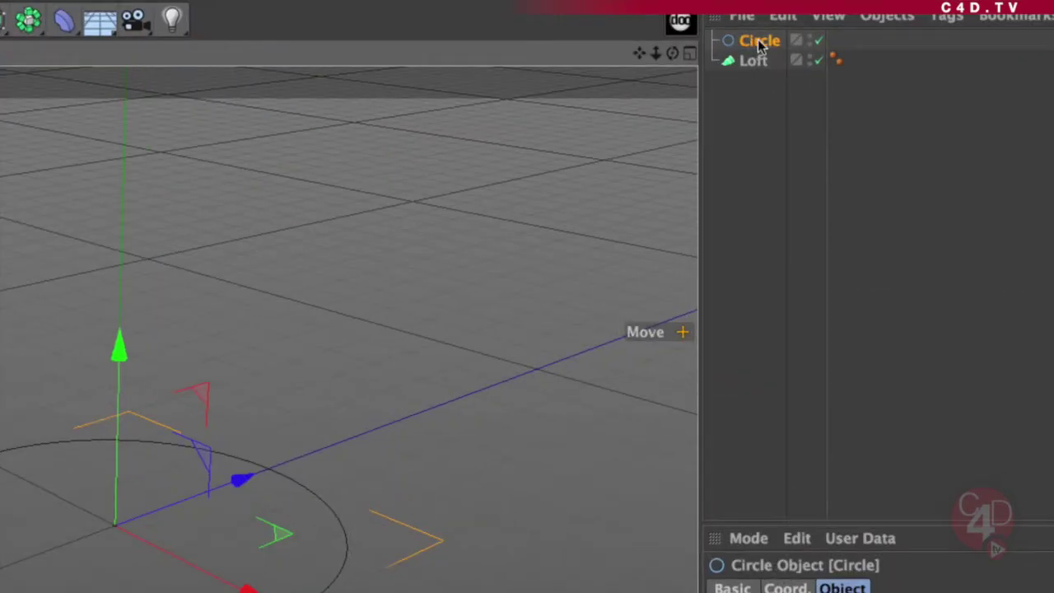
{"action": "left_click_drag", "start_coordinate": [726, 59], "coordinate": [752, 63]}
- Duplicate the circle straight up along the Y axis, to a height of about 13 cm
{"action": "left_click_drag", "start_coordinate": [284, 433], "coordinate": [260, 451], "text": "alt"}
{"action": "left_click_drag", "start_coordinate": [176, 502], "coordinate": [149, 466], "text": "alt"}
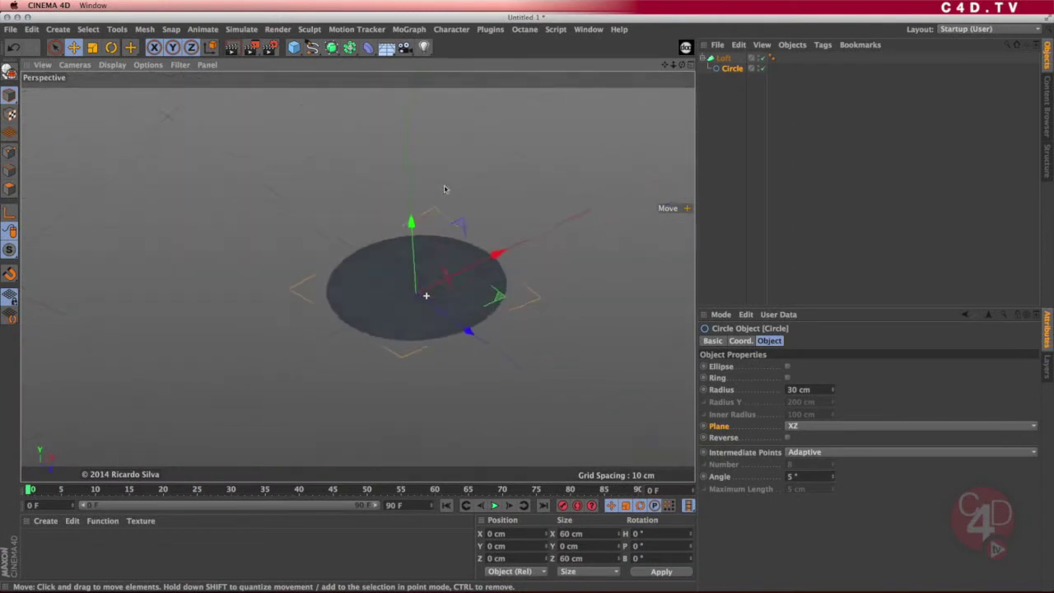
{"action": "left_click_drag", "start_coordinate": [412, 277], "coordinate": [417, 302], "text": "alt"}
{"action": "right_click_drag", "start_coordinate": [417, 301], "coordinate": [460, 282], "text": "alt"}
{"action": "middle_click_drag", "start_coordinate": [460, 282], "coordinate": [431, 254], "text": "alt"}
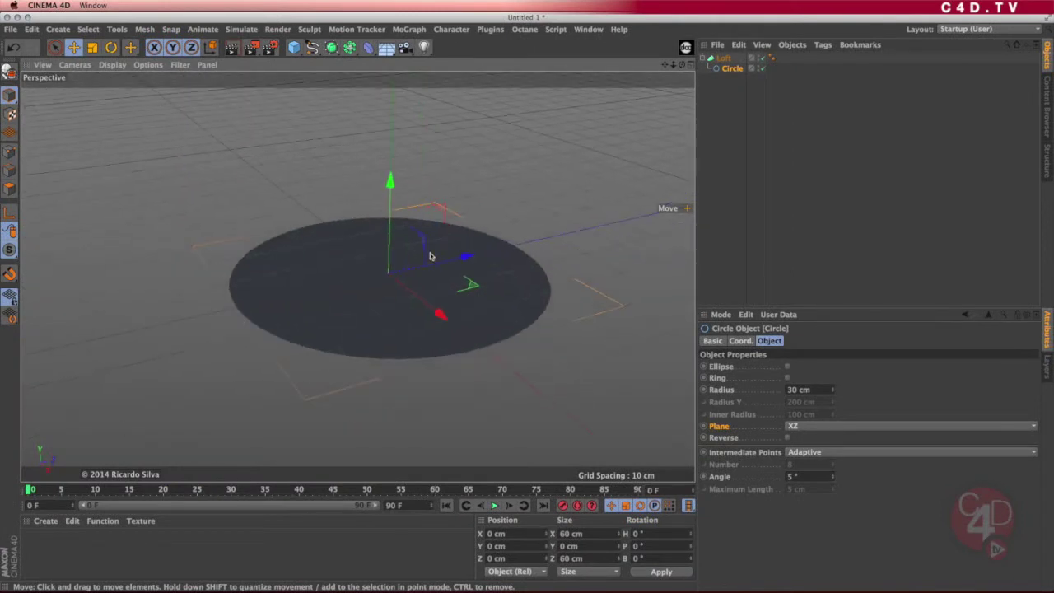
{"action": "mouse_move", "coordinate": [427, 276]}
{"action": "left_mouse_down", "text": "alt"}
{"action": "mouse_move", "coordinate": [440, 334]}
{"action": "mouse_move", "coordinate": [438, 282]}
{"action": "mouse_move", "coordinate": [453, 226]}
{"action": "mouse_move", "coordinate": [435, 285]}
{"action": "mouse_move", "coordinate": [445, 301]}
{"action": "mouse_move", "coordinate": [428, 281]}
{"action": "mouse_move", "coordinate": [419, 307]}
{"action": "mouse_move", "coordinate": [440, 266]}
{"action": "mouse_move", "coordinate": [434, 346]}
{"action": "mouse_move", "coordinate": [358, 275]}
{"action": "mouse_move", "coordinate": [433, 299]}
{"action": "mouse_move", "coordinate": [442, 290]}
{"action": "left_mouse_up", "text": "alt"}
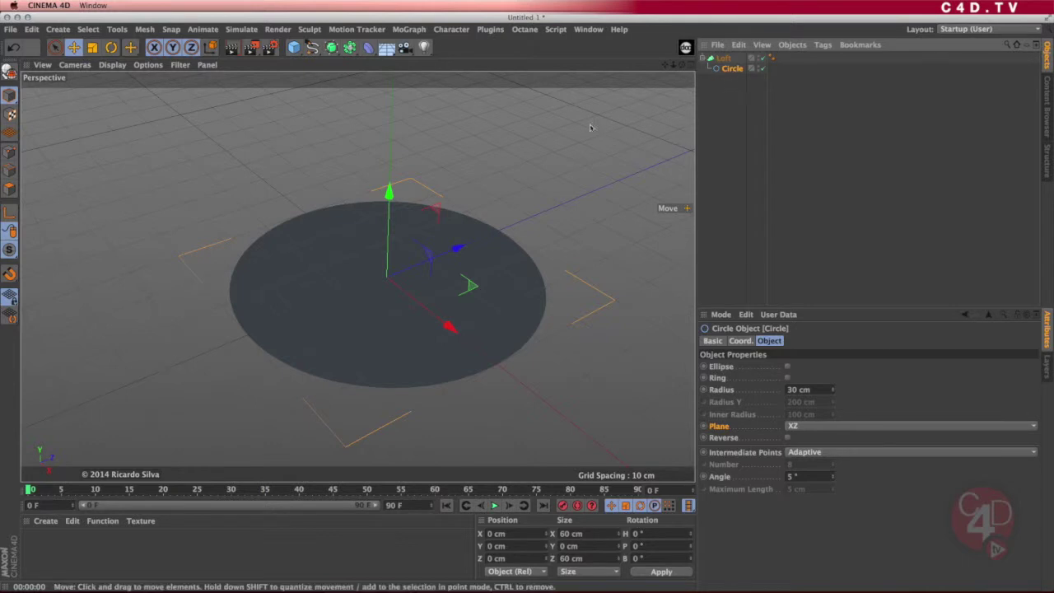
{"action": "left_click_drag", "start_coordinate": [424, 234], "coordinate": [422, 261], "text": "alt"}
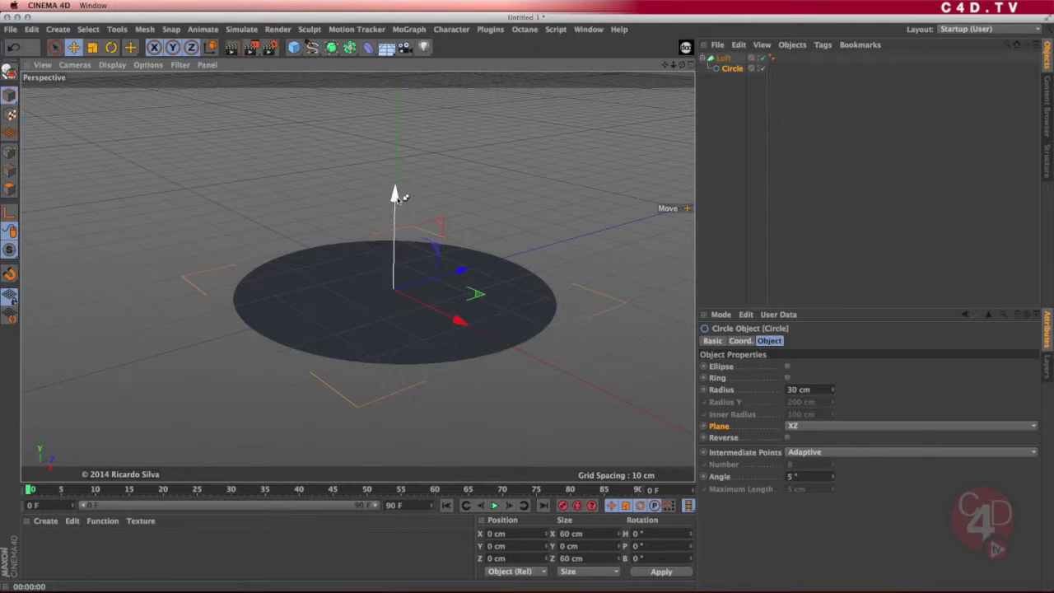
{"action": "left_click_drag", "start_coordinate": [396, 195], "coordinate": [396, 123]}
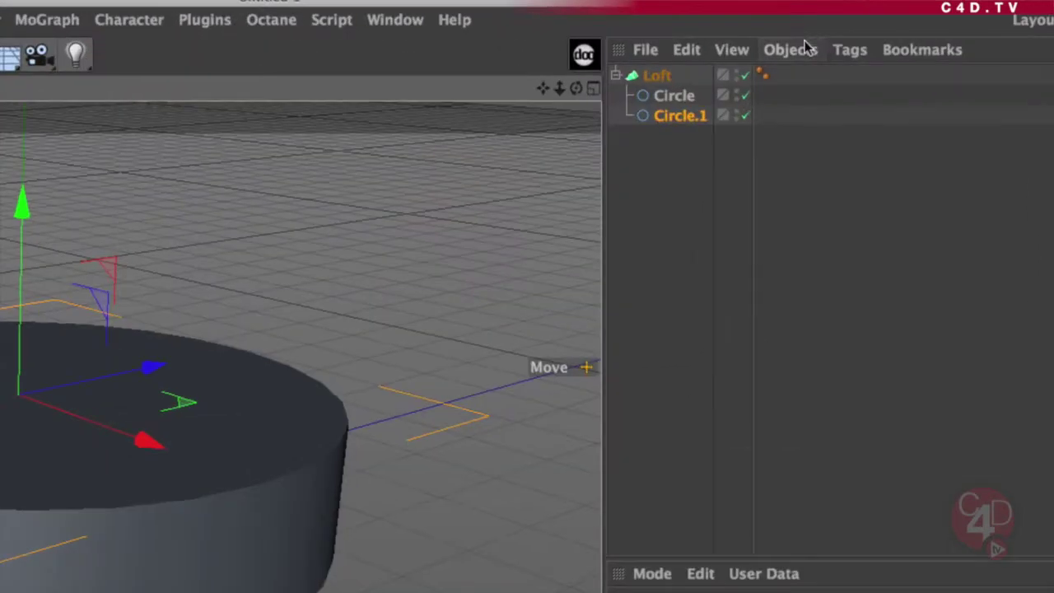
- Disable the Loft generator so that only its two circle splines are displayed
{"action": "left_click", "coordinate": [675, 96]}
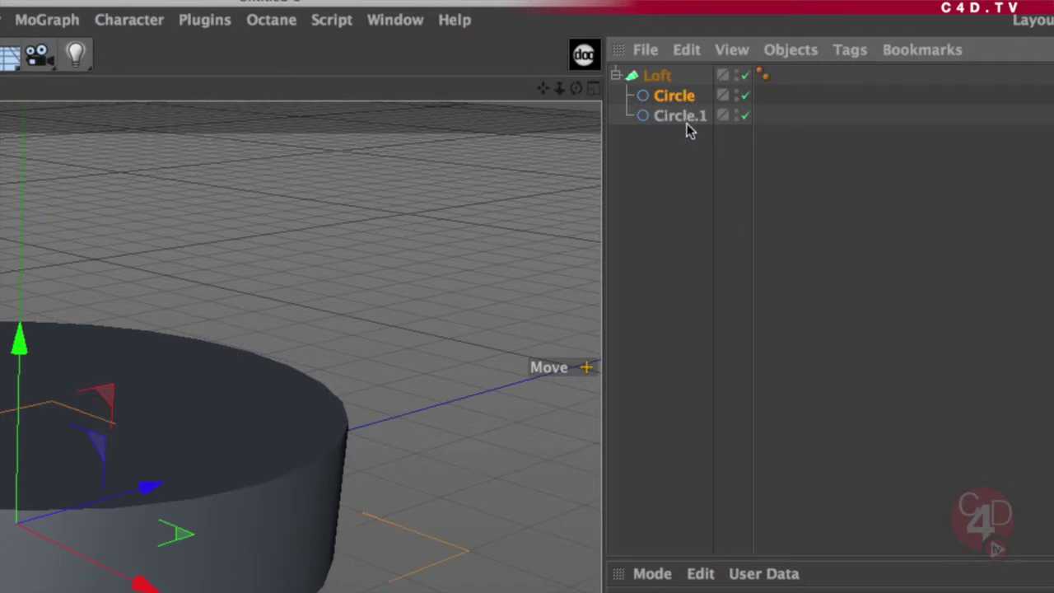
{"action": "left_click", "coordinate": [746, 75]}
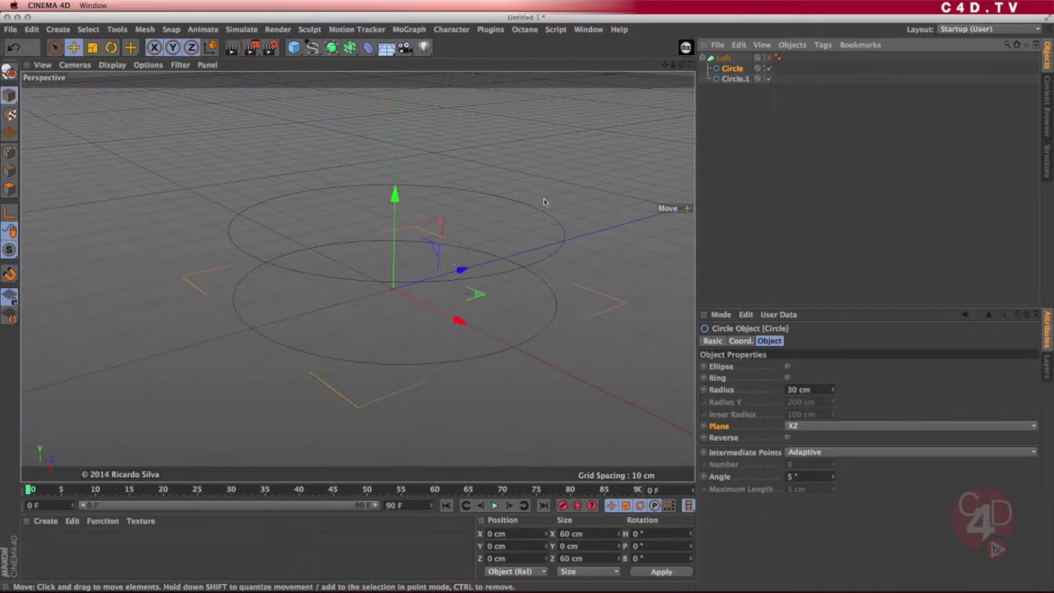
{"action": "mouse_move", "coordinate": [127, 476]}
{"action": "left_mouse_down", "text": "alt"}
{"action": "mouse_move", "coordinate": [122, 488]}
{"action": "mouse_move", "coordinate": [122, 425]}
{"action": "mouse_move", "coordinate": [114, 483]}
{"action": "left_mouse_up", "text": "alt"}
{"action": "left_click_drag", "start_coordinate": [443, 267], "coordinate": [440, 214], "text": "alt"}
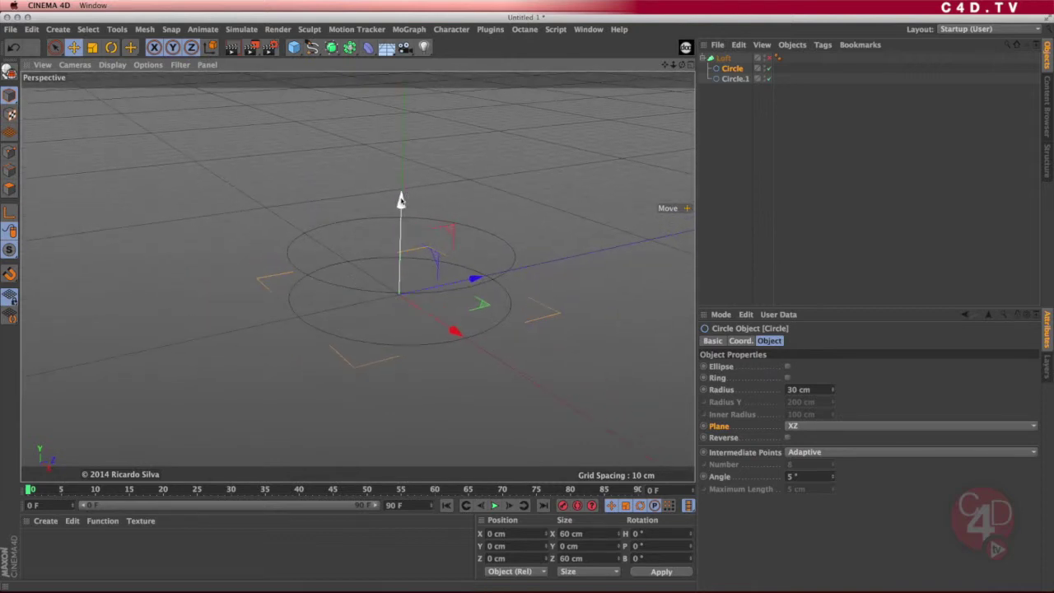
- Raise the upper circle along the Y axis to a height of about 85 cm
{"action": "left_click", "coordinate": [736, 79]}
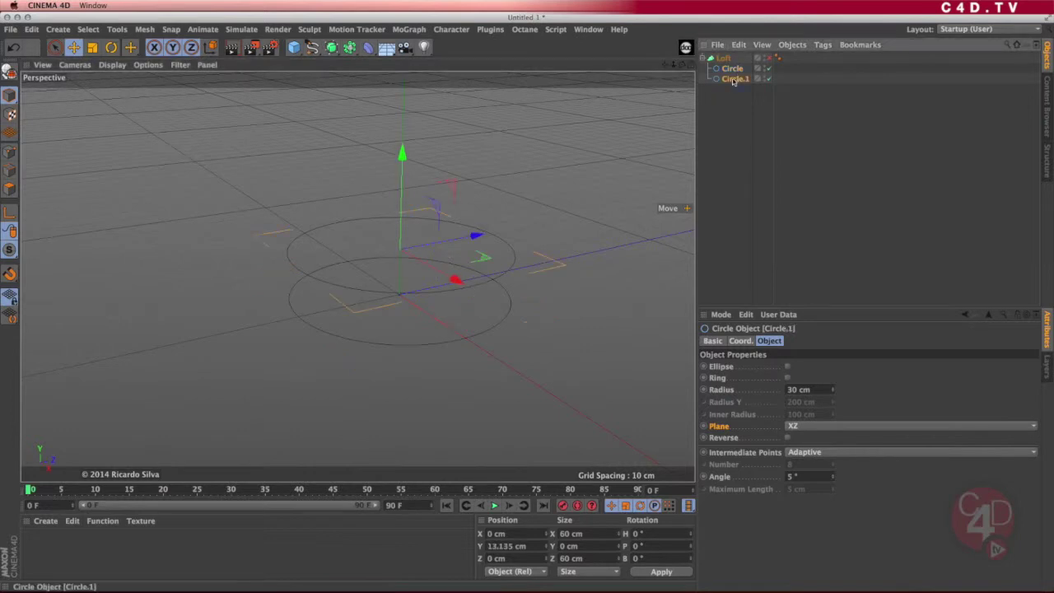
{"action": "left_click_drag", "start_coordinate": [403, 154], "coordinate": [405, 106]}
{"action": "middle_click_drag", "start_coordinate": [477, 238], "coordinate": [459, 252], "text": "alt"}
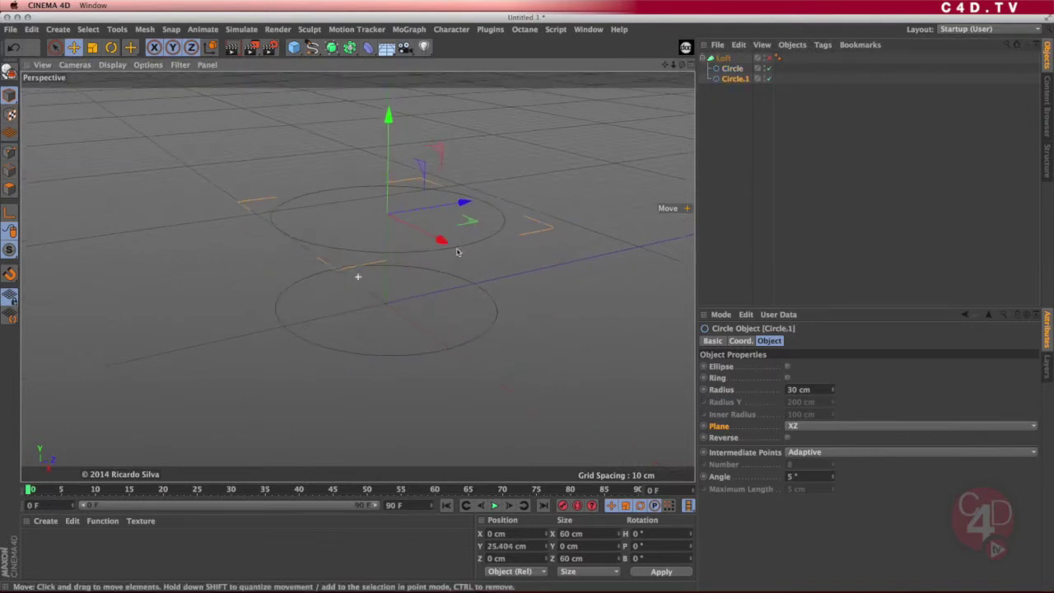
{"action": "right_click_drag", "start_coordinate": [460, 261], "coordinate": [385, 289], "text": "alt"}
{"action": "left_click_drag", "start_coordinate": [428, 135], "coordinate": [433, 76]}
{"action": "left_click_drag", "start_coordinate": [447, 202], "coordinate": [443, 242], "text": "alt"}
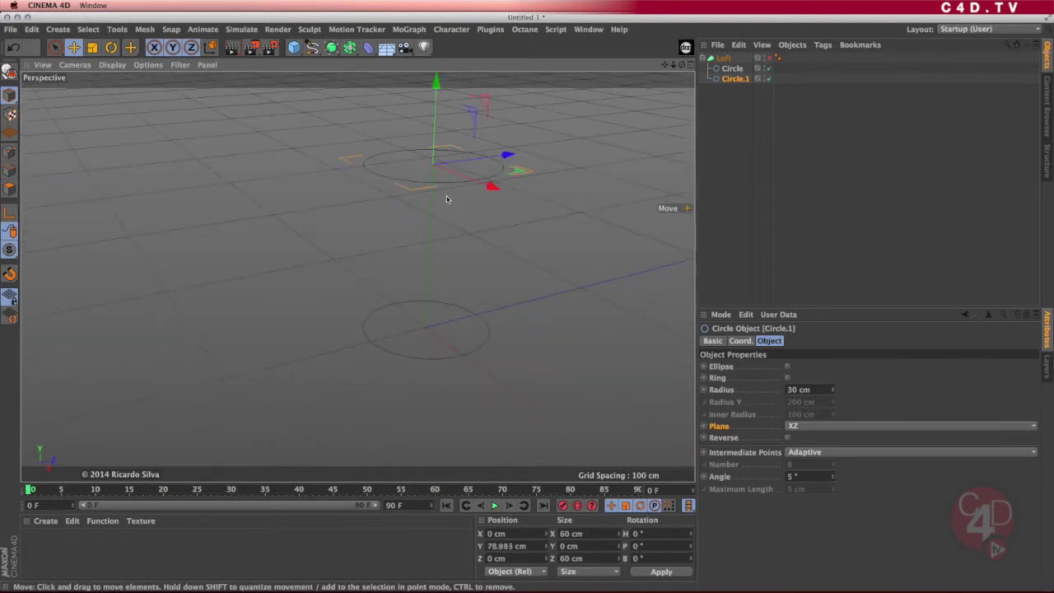
{"action": "middle_click_drag", "start_coordinate": [448, 198], "coordinate": [399, 221], "text": "alt"}
{"action": "mouse_move", "coordinate": [390, 224]}
{"action": "left_mouse_down", "text": "alt"}
{"action": "mouse_move", "coordinate": [395, 217]}
{"action": "mouse_move", "coordinate": [396, 239]}
{"action": "left_mouse_up", "text": "alt"}
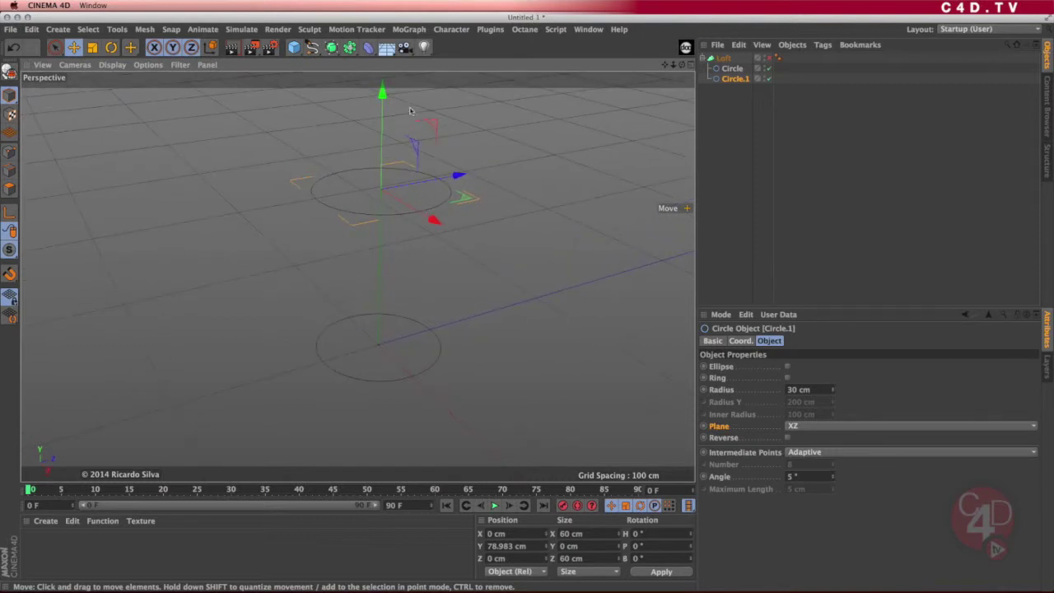
{"action": "left_click_drag", "start_coordinate": [392, 93], "coordinate": [394, 81]}
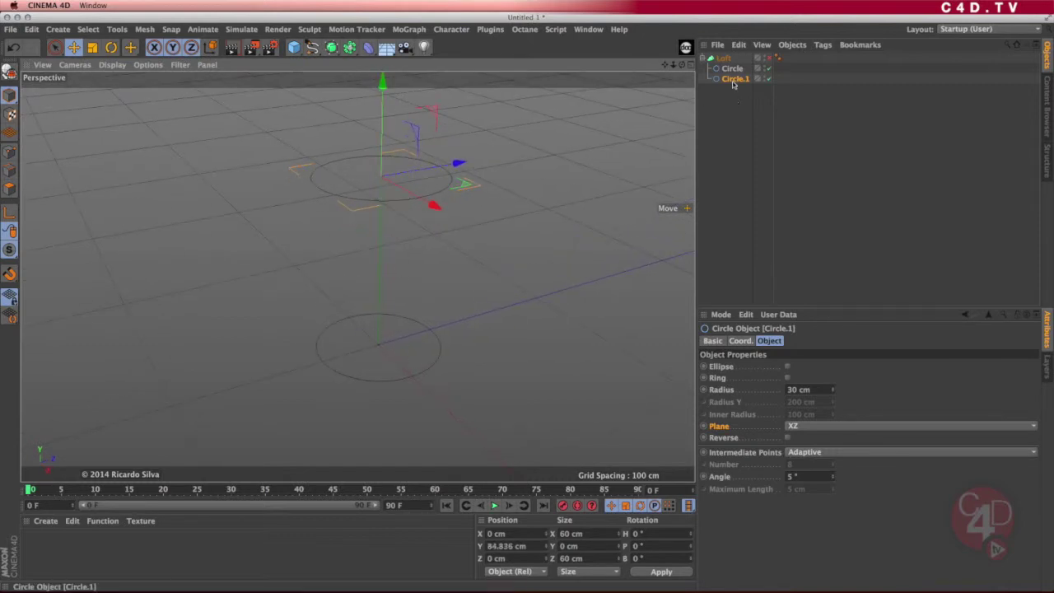
- Set the upper circle's radius to 40 cm
{"action": "left_click_drag", "start_coordinate": [818, 390], "coordinate": [747, 384]}
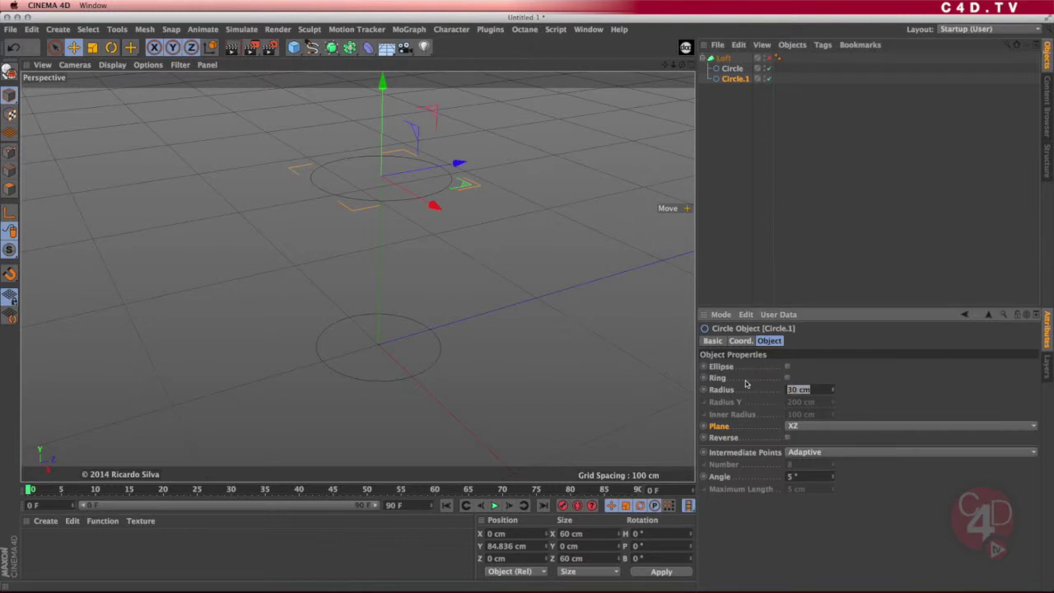
{"action": "type", "text": "40"}
{"action": "key", "text": "Return"}
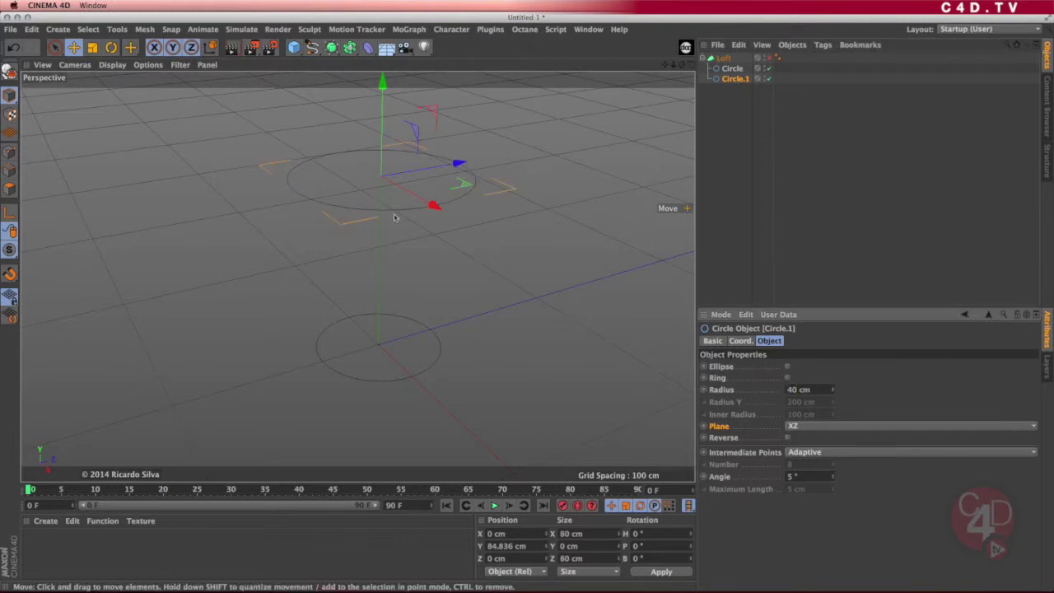
- Raise the 40 cm circle further along the Y axis to a height of about 95 cm
{"action": "right_click_drag", "start_coordinate": [405, 204], "coordinate": [387, 204], "text": "alt"}
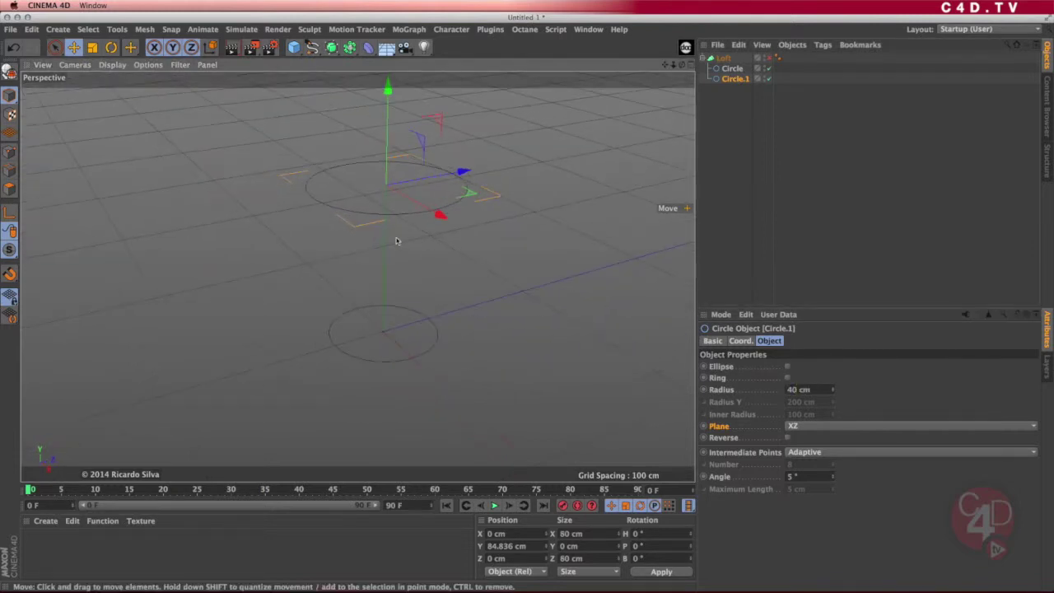
{"action": "middle_click_drag", "start_coordinate": [405, 204], "coordinate": [399, 243], "text": "alt"}
{"action": "left_click_drag", "start_coordinate": [405, 205], "coordinate": [405, 160], "text": "alt"}
{"action": "middle_click_drag", "start_coordinate": [406, 205], "coordinate": [412, 191], "text": "alt"}
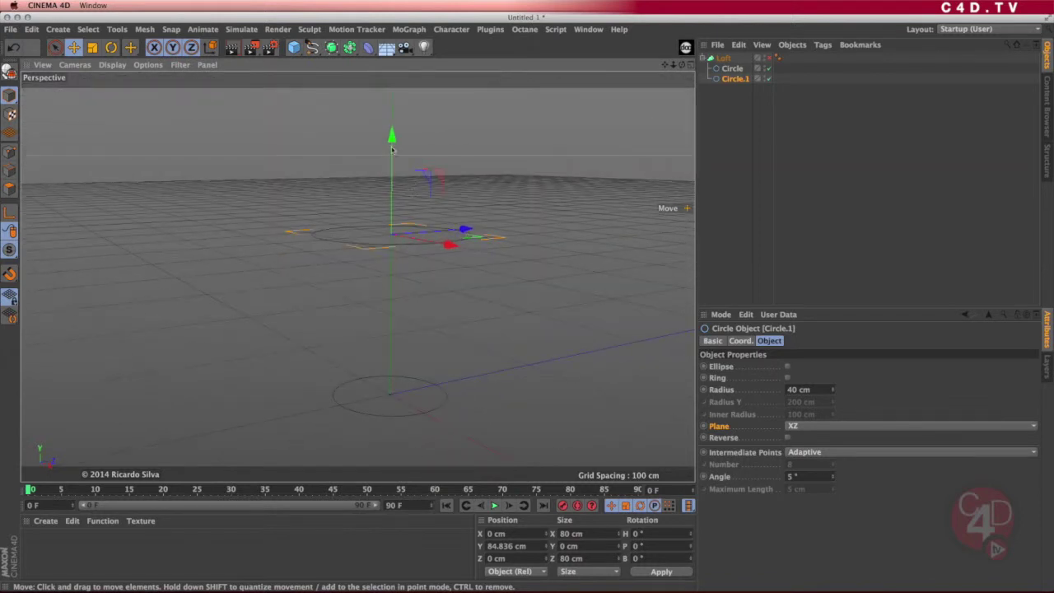
{"action": "left_click_drag", "start_coordinate": [391, 139], "coordinate": [391, 119]}
{"action": "left_click_drag", "start_coordinate": [401, 254], "coordinate": [399, 275], "text": "alt"}
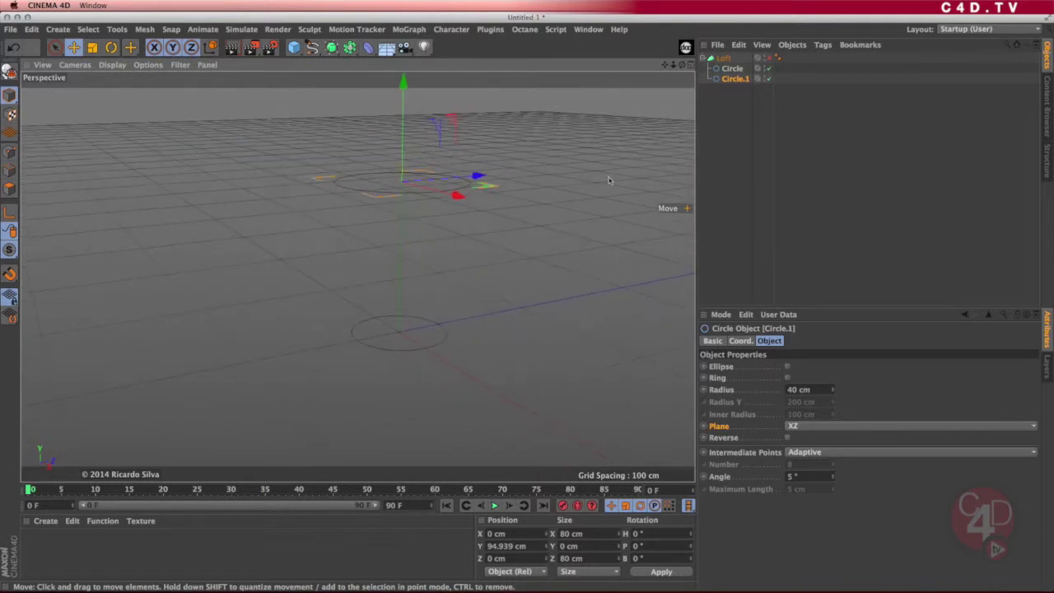
- Enable the Loft generator and examine the lofted cup shape
{"action": "left_click", "coordinate": [769, 60]}
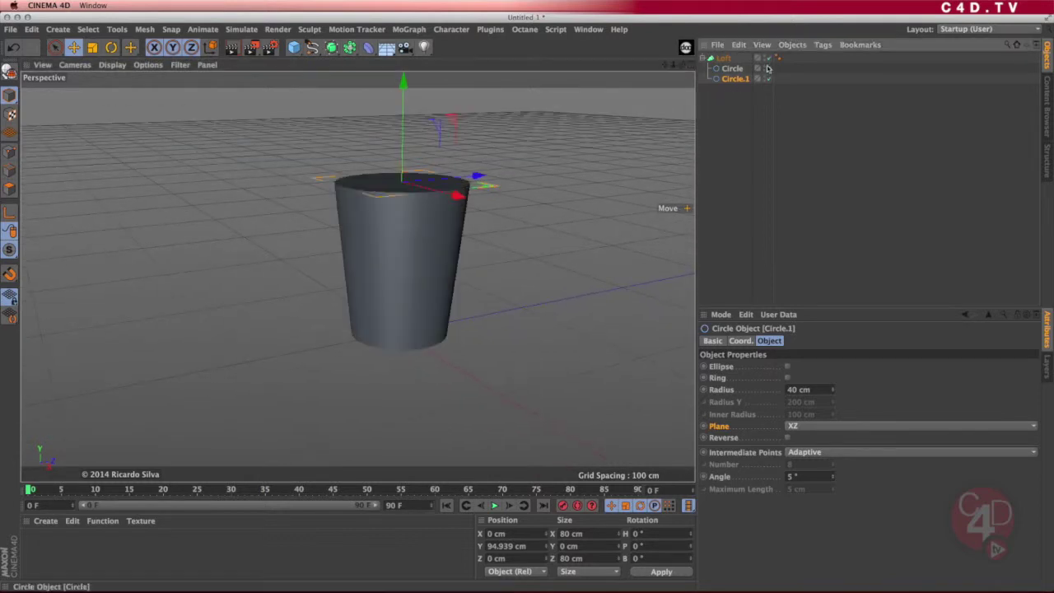
{"action": "left_click_drag", "start_coordinate": [423, 235], "coordinate": [405, 219], "text": "alt"}
{"action": "left_click_drag", "start_coordinate": [400, 258], "coordinate": [393, 226], "text": "alt"}
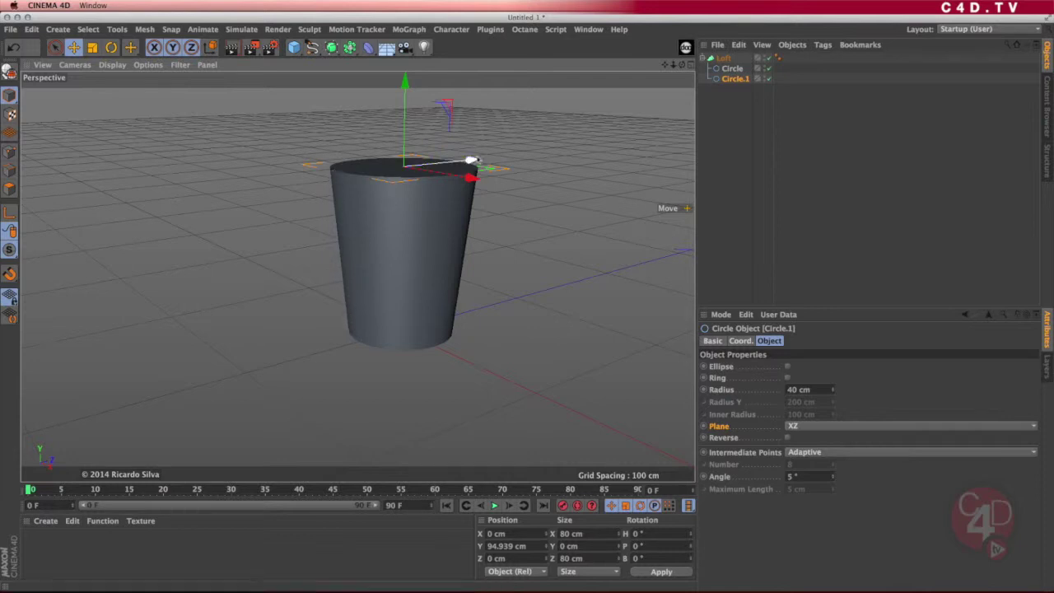
- Disable the Loft generator again and select the bottom circle in its hierarchy
{"action": "left_click", "coordinate": [768, 58]}
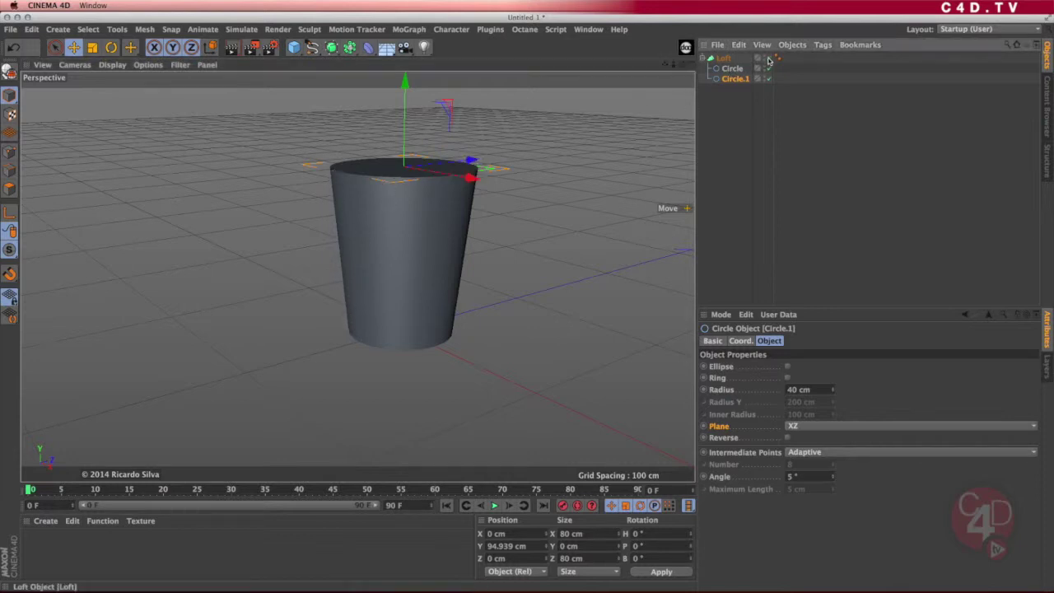
{"action": "left_click", "coordinate": [723, 58]}
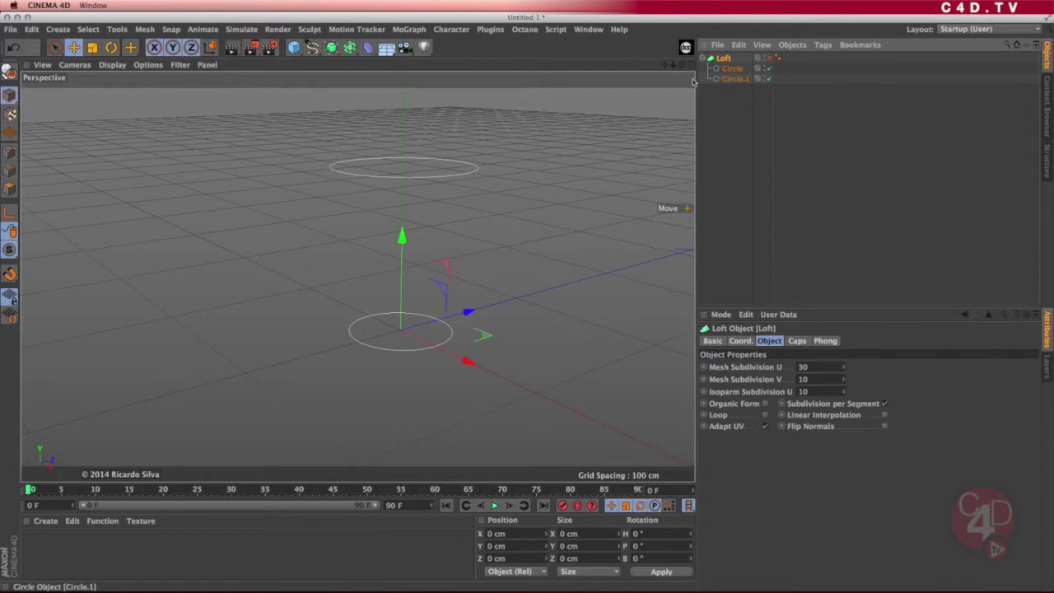
{"action": "left_click_drag", "start_coordinate": [466, 222], "coordinate": [448, 238], "text": "alt"}
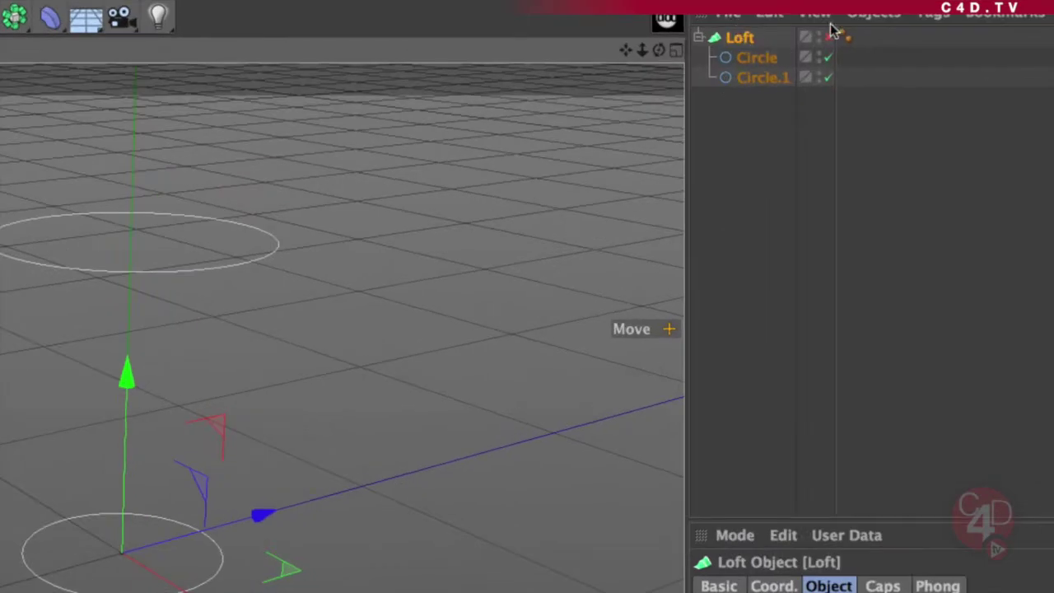
{"action": "left_click", "coordinate": [755, 60]}
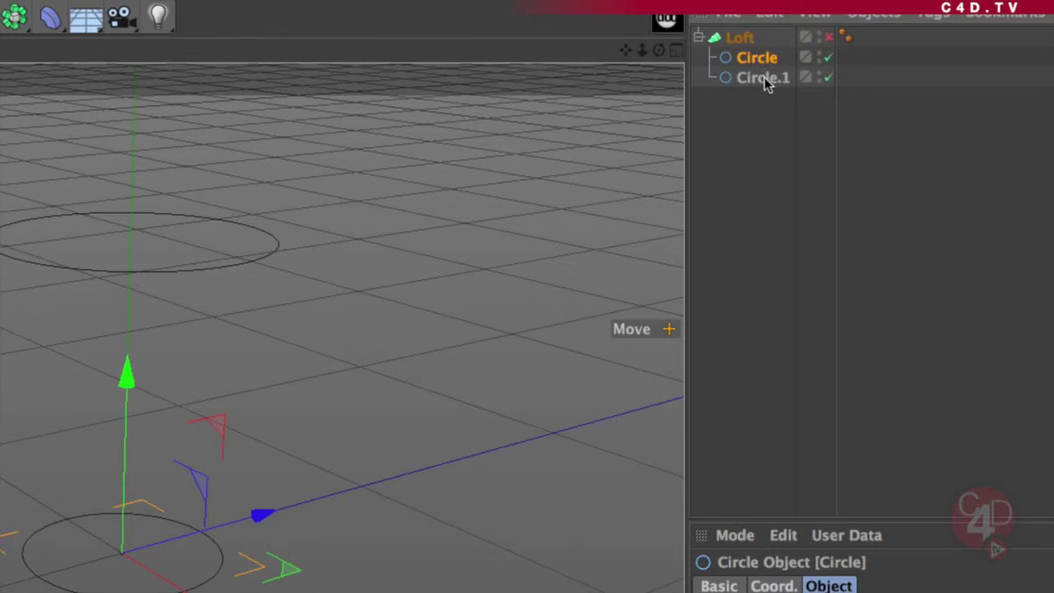
- Rename the lower circle spline in the Loft hierarchy as Bottom Circle
{"action": "left_click", "coordinate": [765, 80]}
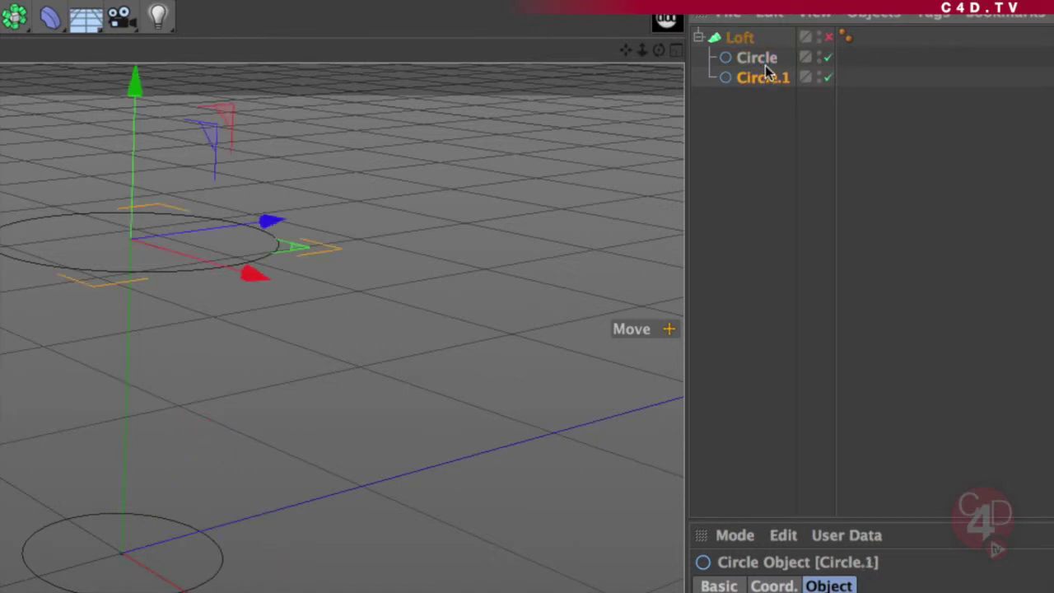
{"action": "double_click", "coordinate": [758, 57]}
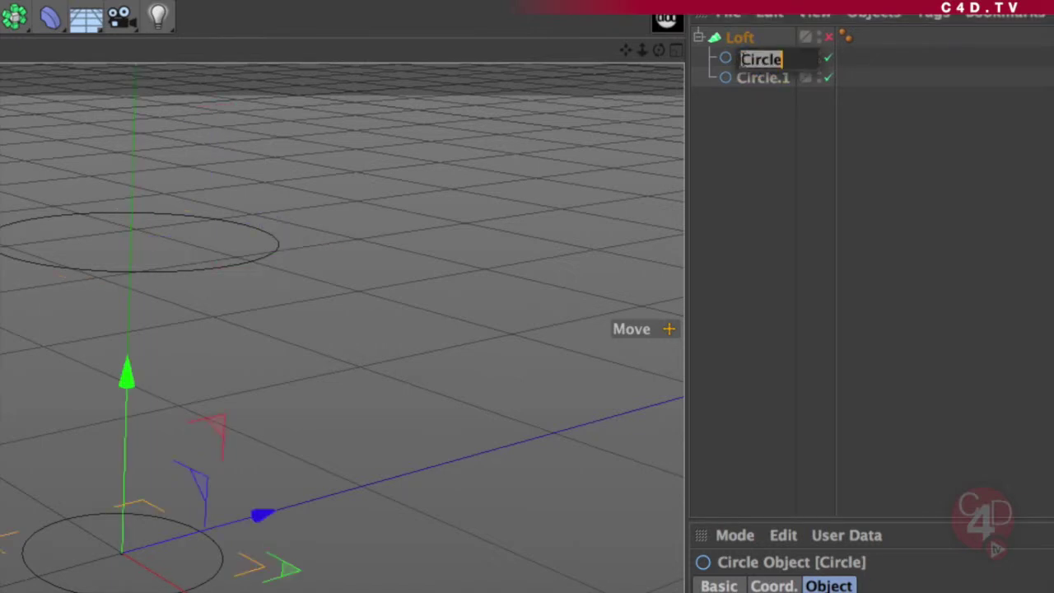
{"action": "type", "text": "b"}
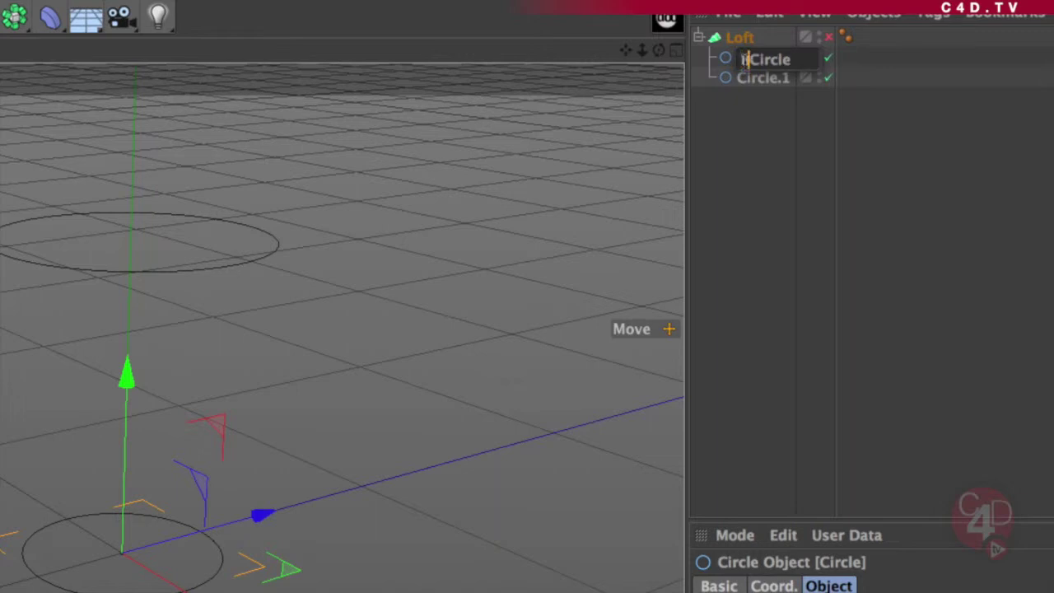
{"action": "type", "text": "Bottom"}
{"action": "key", "text": "Return"}
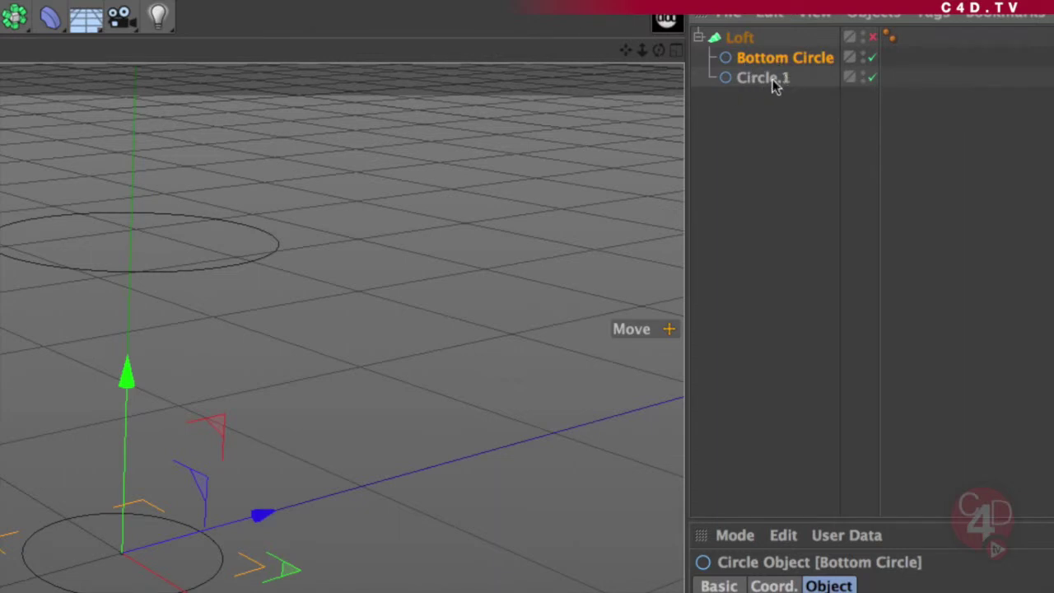
- Rename the upper circle spline, Circle.1, as Top Circle
{"action": "double_click", "coordinate": [772, 82]}
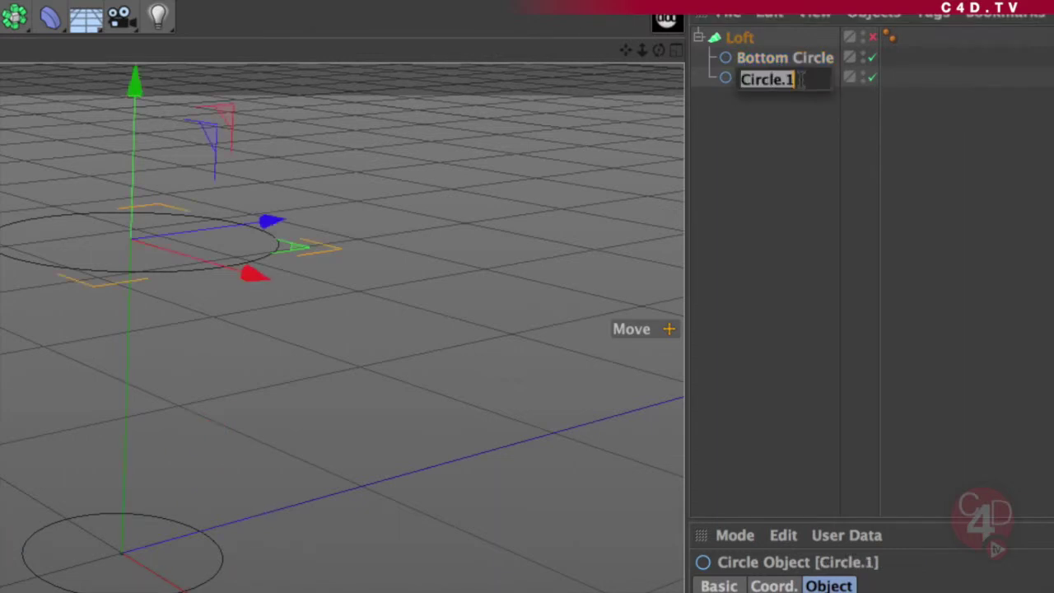
{"action": "type", "text": "Top Circle"}
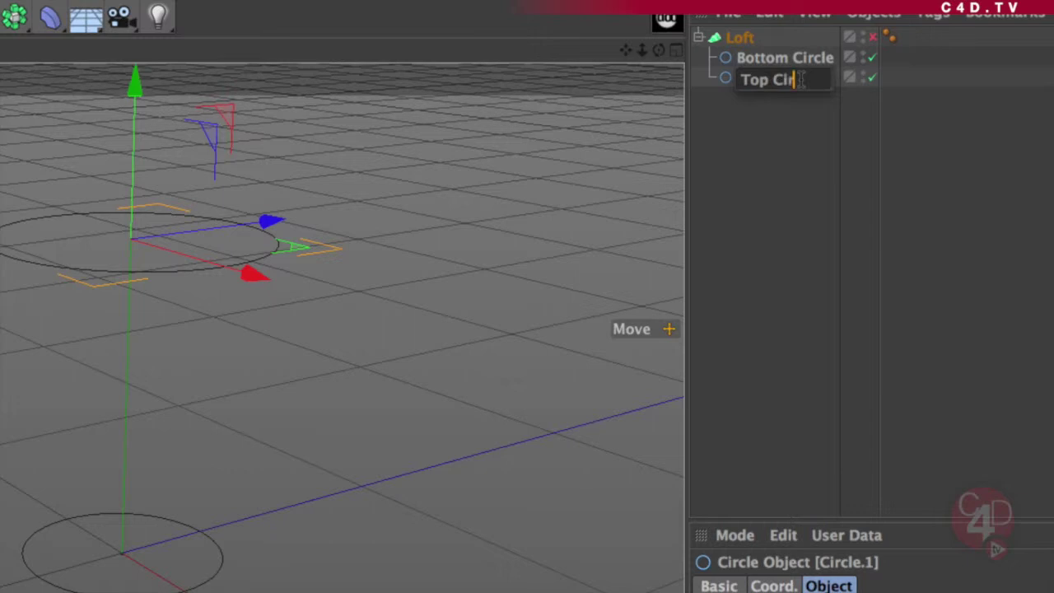
{"action": "key", "text": "Return"}
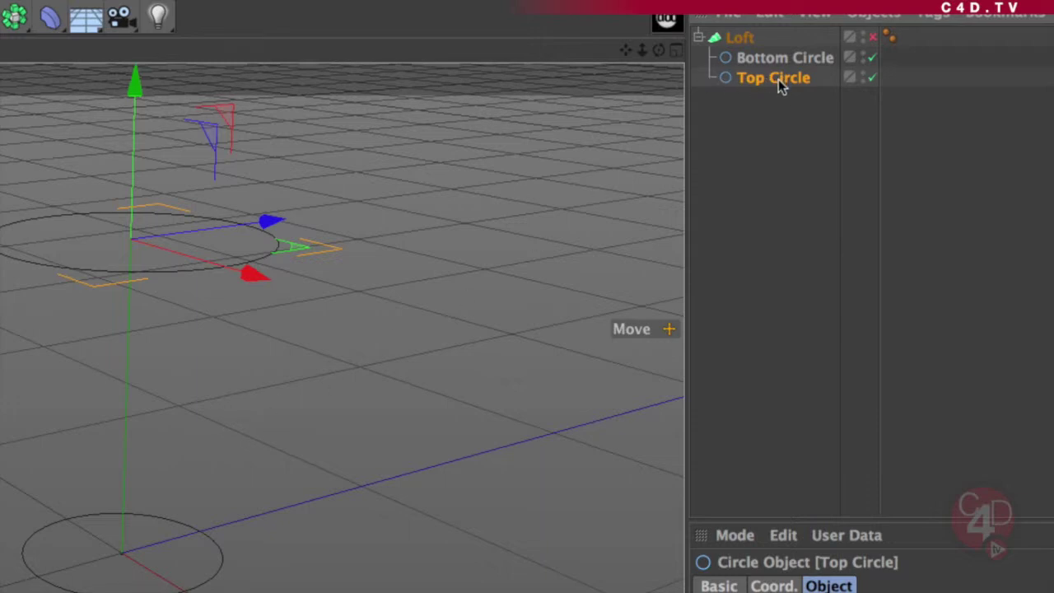
- Duplicate Top Circle between the two existing circles in the Loft hierarchy and rename the copy as Middle Circle
{"action": "left_click_drag", "start_coordinate": [774, 84], "coordinate": [777, 77]}
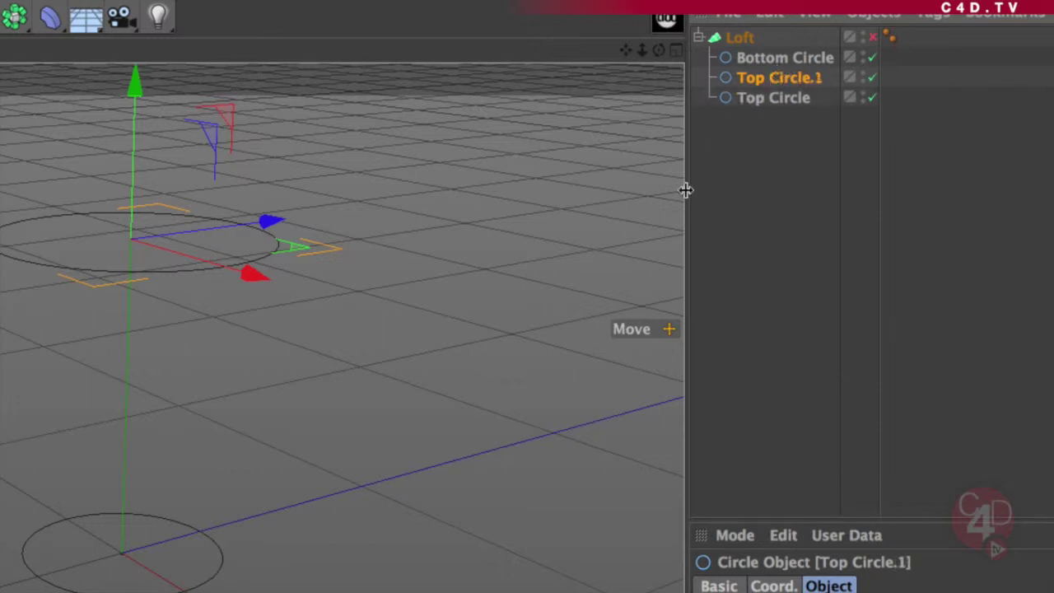
{"action": "double_click", "coordinate": [786, 77]}
{"action": "type", "text": "Mid"}
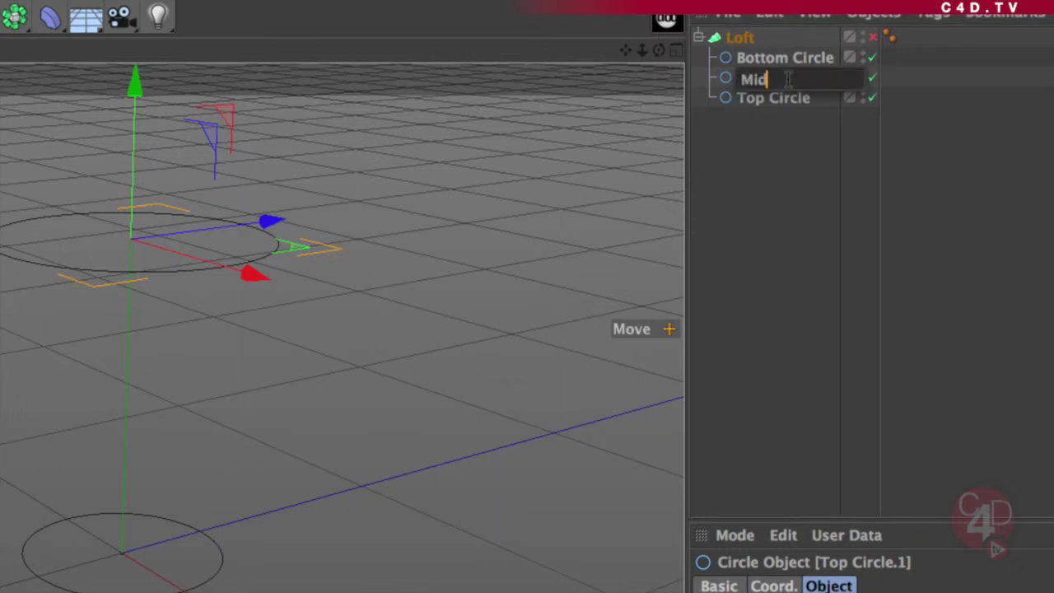
{"action": "type", "text": "dle Circle"}
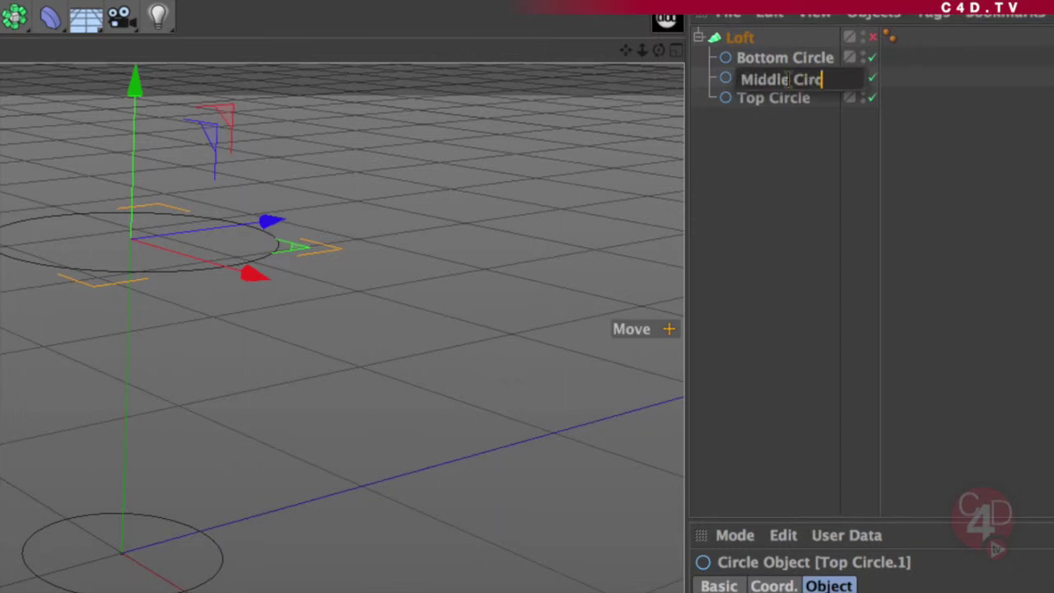
{"action": "key", "text": "Return"}
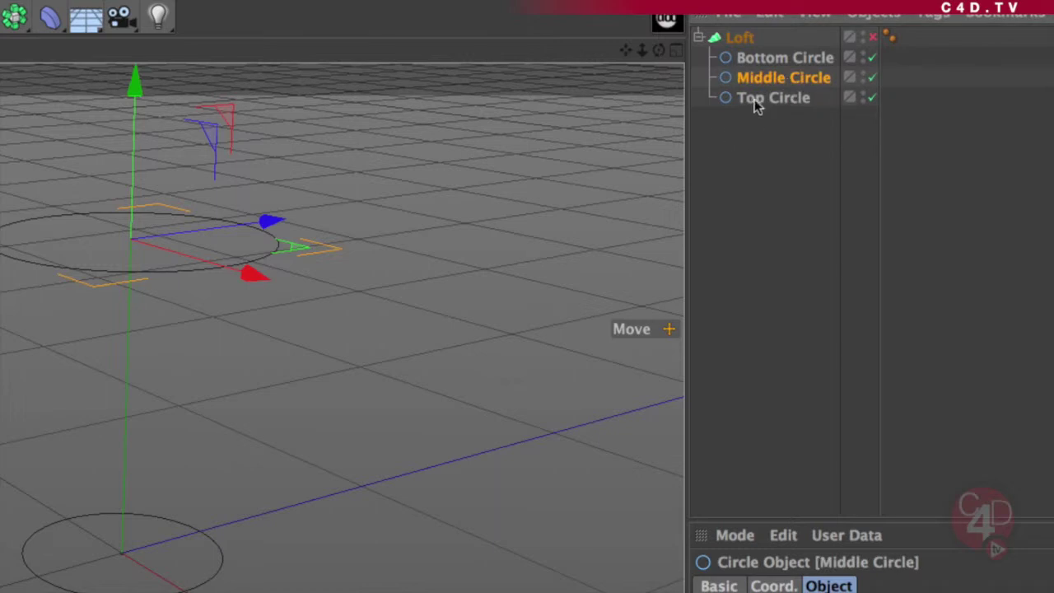
- Lower the Middle Circle along the Y axis to a height of about 55 cm, between the bottom and top circles
{"action": "left_click", "coordinate": [772, 61]}
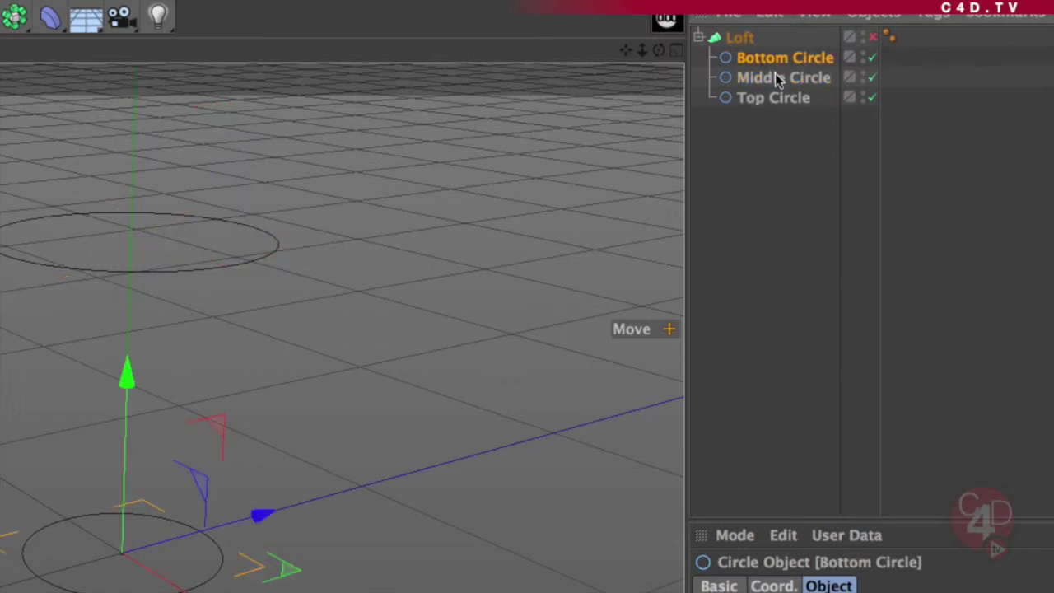
{"action": "left_click", "coordinate": [779, 78]}
{"action": "left_click", "coordinate": [773, 97]}
{"action": "left_click", "coordinate": [778, 80]}
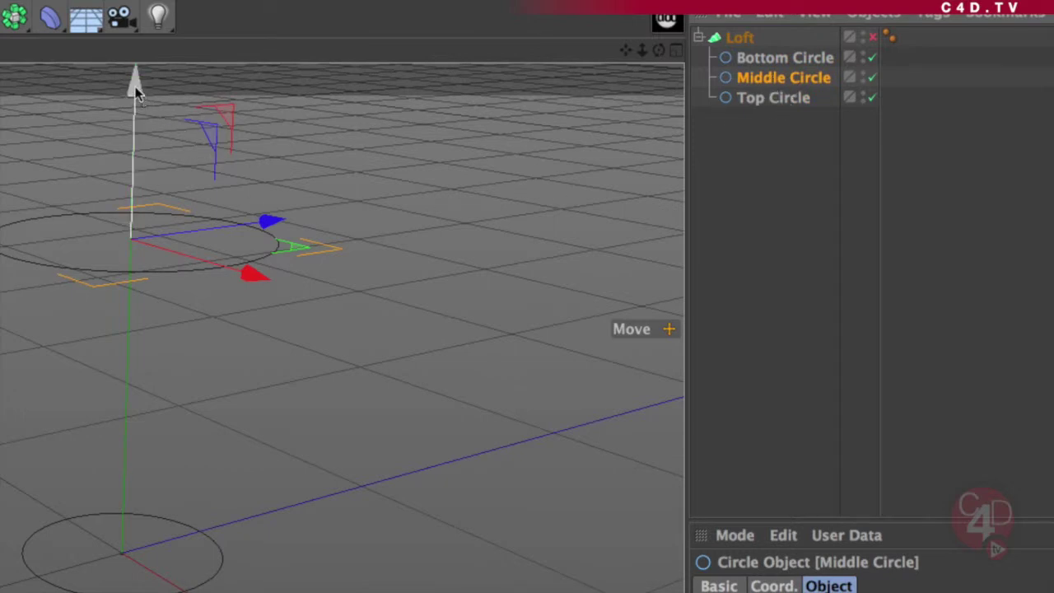
{"action": "left_click_drag", "start_coordinate": [134, 92], "coordinate": [108, 230]}
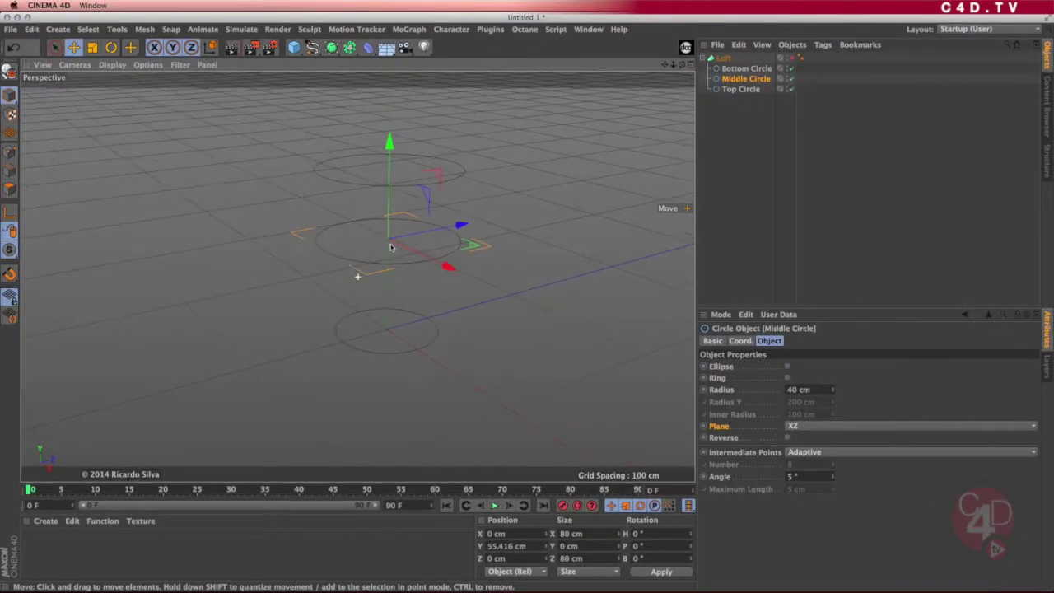
- Preview the loft through the three circles, and disable the Loft generator again
{"action": "middle_click_drag", "start_coordinate": [391, 245], "coordinate": [366, 257], "text": "alt"}
{"action": "right_click_drag", "start_coordinate": [381, 260], "coordinate": [395, 253], "text": "alt"}
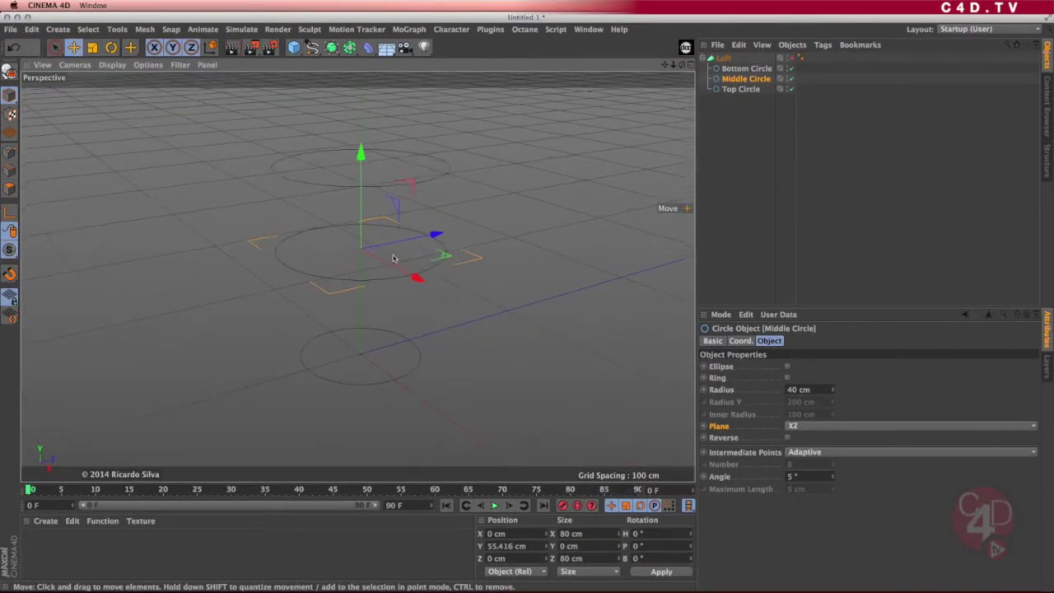
{"action": "left_click_drag", "start_coordinate": [395, 253], "coordinate": [411, 241], "text": "alt"}
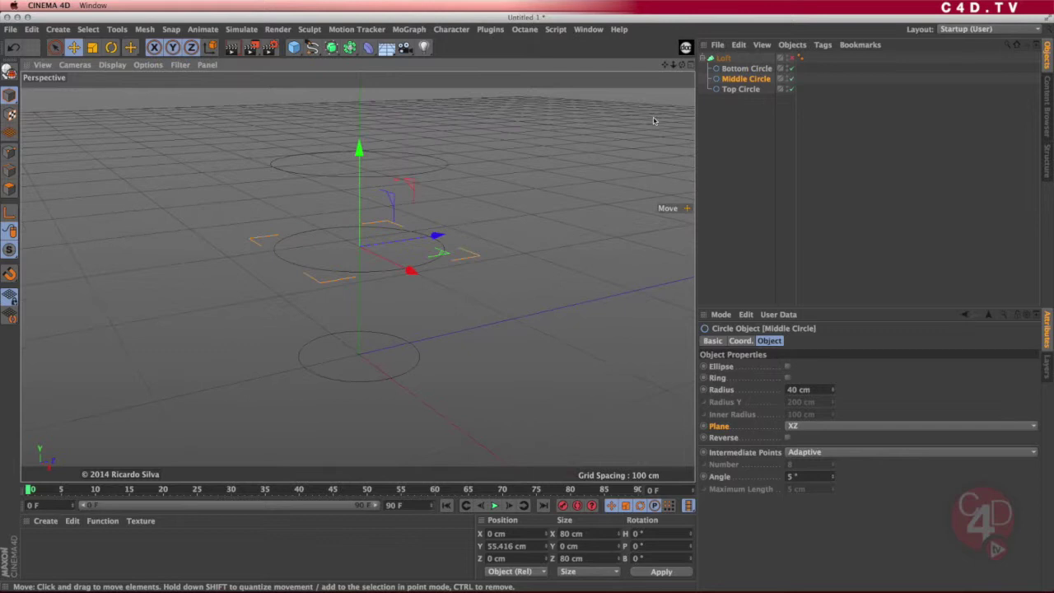
{"action": "left_click", "coordinate": [793, 59]}
{"action": "left_click_drag", "start_coordinate": [363, 235], "coordinate": [393, 235], "text": "alt"}
{"action": "left_click", "coordinate": [791, 58]}
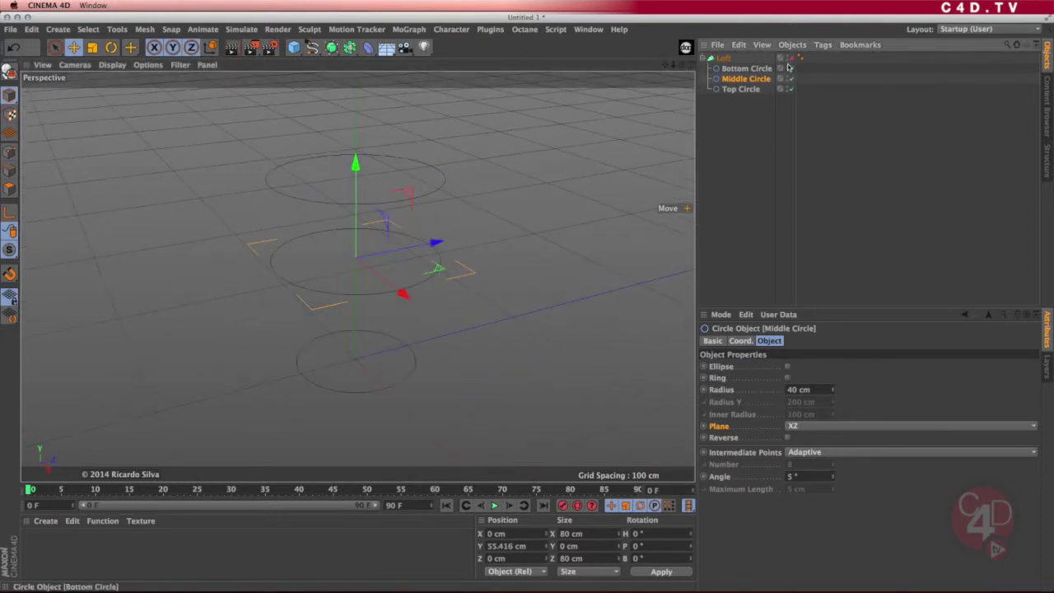
- Examine how the bottom, middle and top circles in the scene match their order in the Loft hierarchy
{"action": "left_click", "coordinate": [412, 357]}
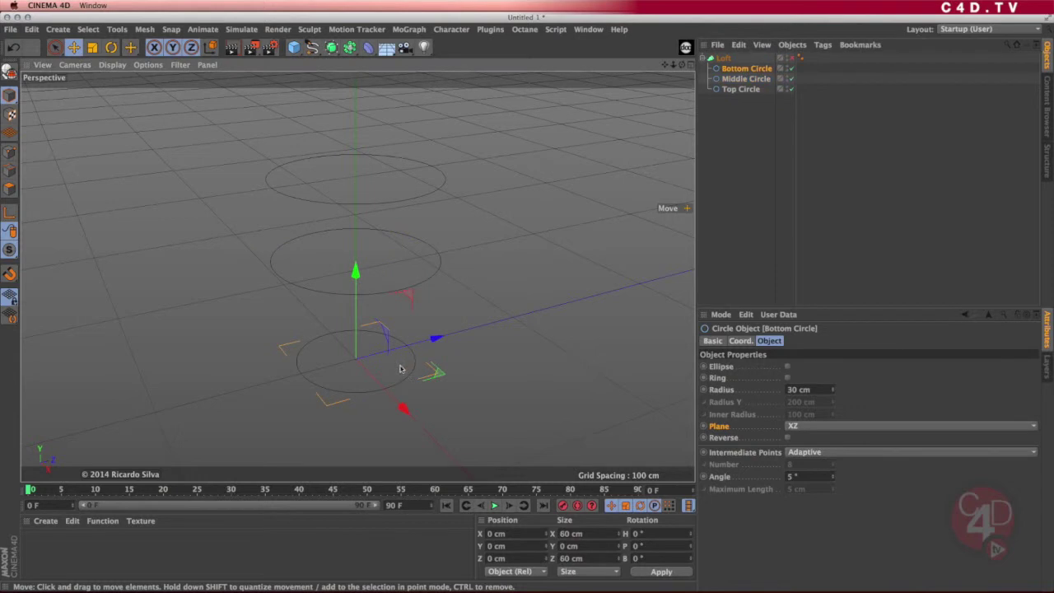
{"action": "left_click_drag", "start_coordinate": [403, 372], "coordinate": [427, 230], "text": "alt"}
{"action": "left_click", "coordinate": [437, 264]}
{"action": "left_click", "coordinate": [439, 179]}
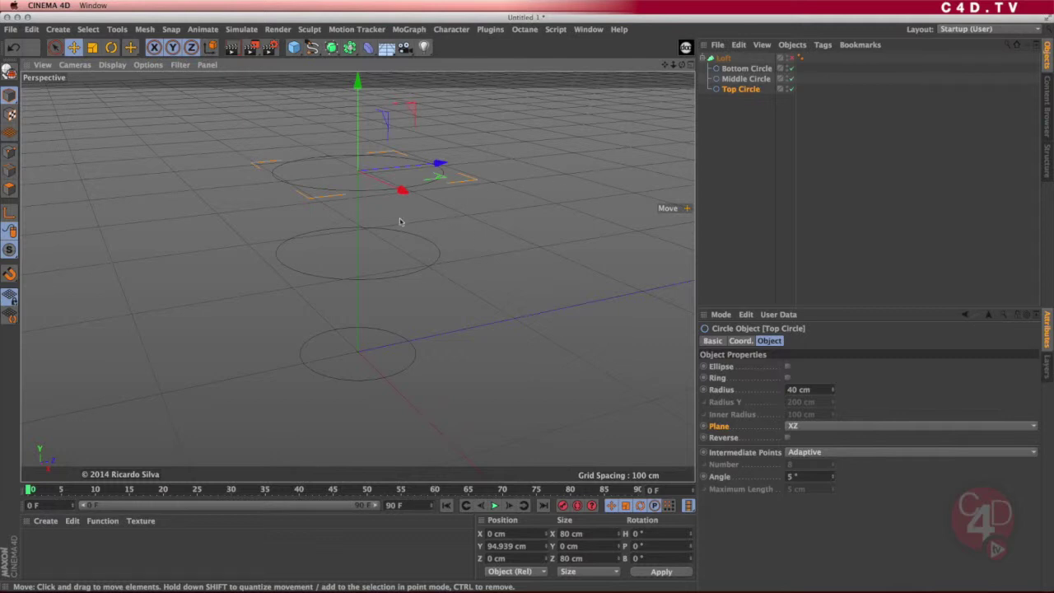
{"action": "mouse_move", "coordinate": [400, 222]}
{"action": "left_mouse_down", "text": "alt"}
{"action": "mouse_move", "coordinate": [414, 216]}
{"action": "mouse_move", "coordinate": [407, 233]}
{"action": "left_mouse_up", "text": "alt"}
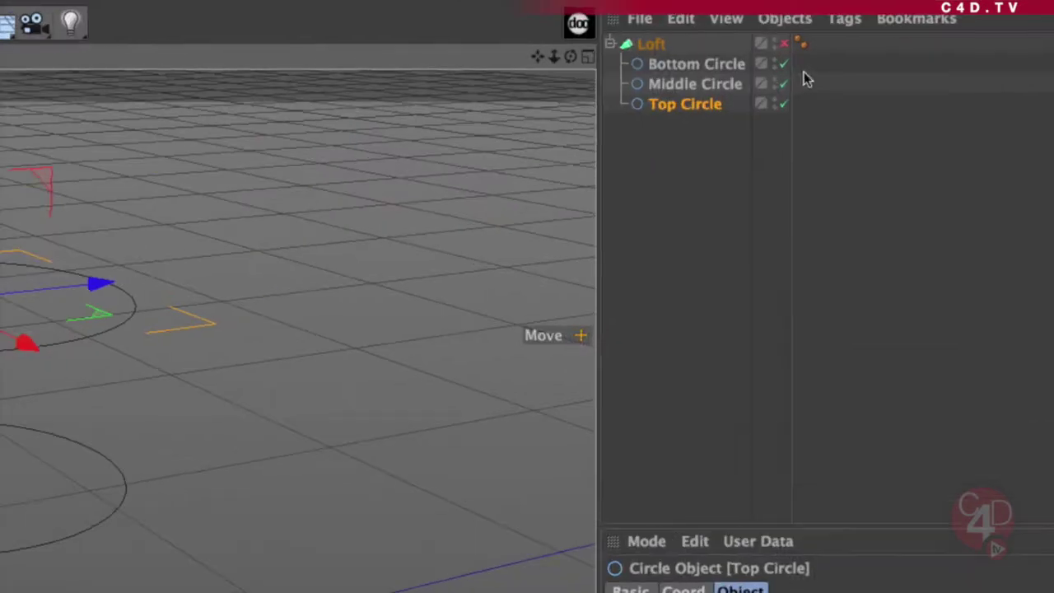
{"action": "left_click", "coordinate": [679, 66]}
{"action": "left_click", "coordinate": [687, 85]}
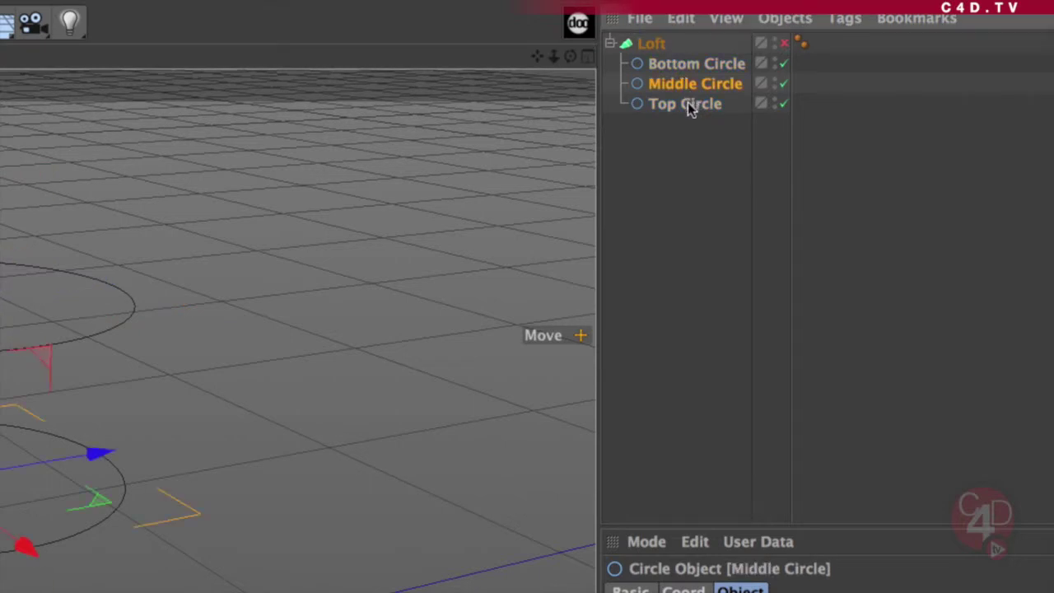
{"action": "left_click", "coordinate": [688, 105]}
{"action": "left_click", "coordinate": [689, 65]}
{"action": "left_click", "coordinate": [692, 83]}
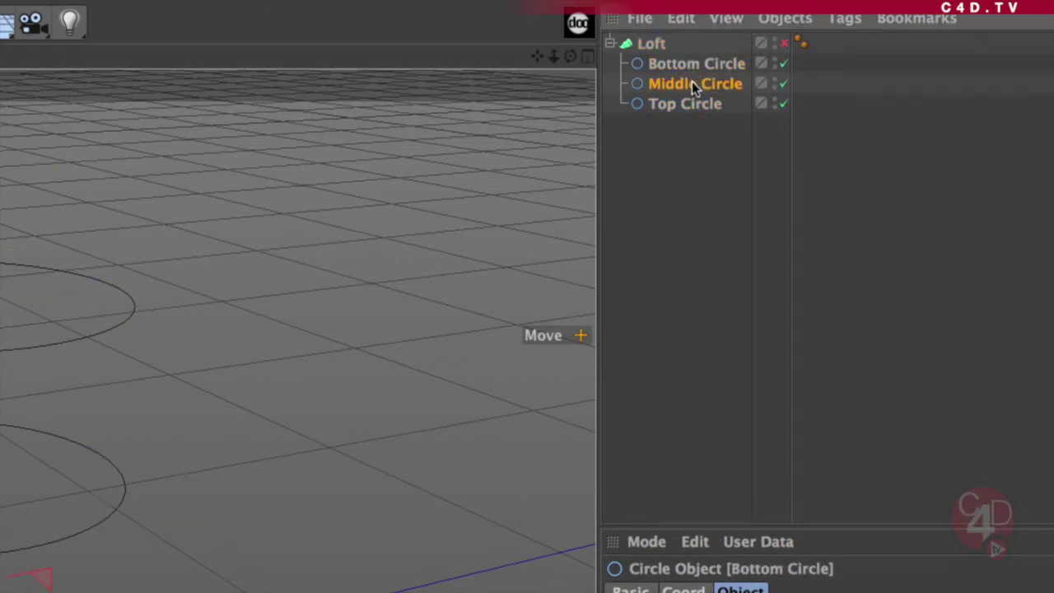
- Duplicate Top Circle below itself in the Loft hierarchy and rename the copy as Top Circle.small
{"action": "left_click", "coordinate": [692, 103]}
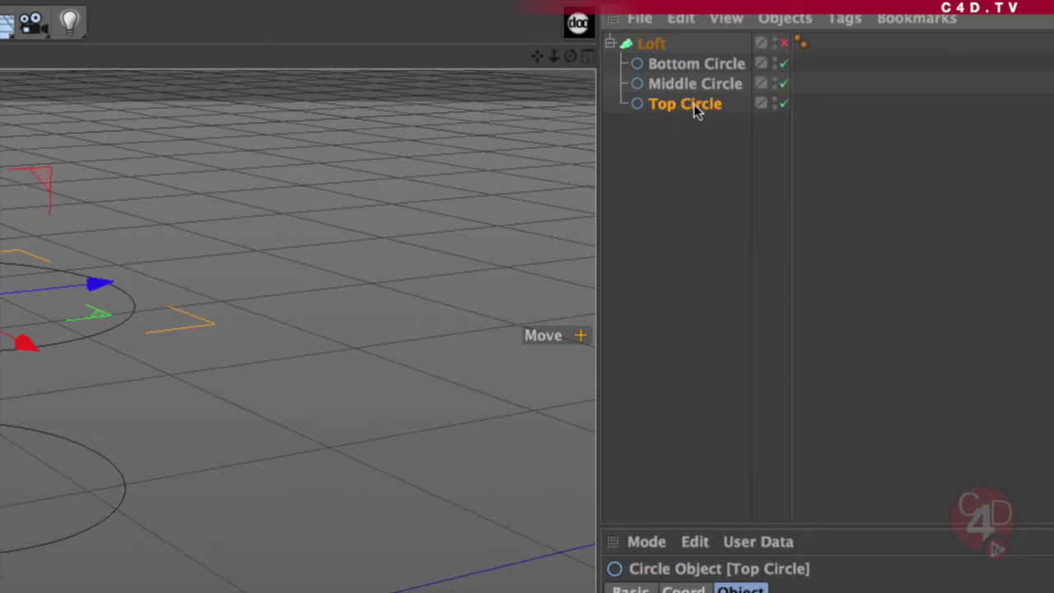
{"action": "left_click_drag", "start_coordinate": [696, 110], "coordinate": [693, 122], "text": "ctrl"}
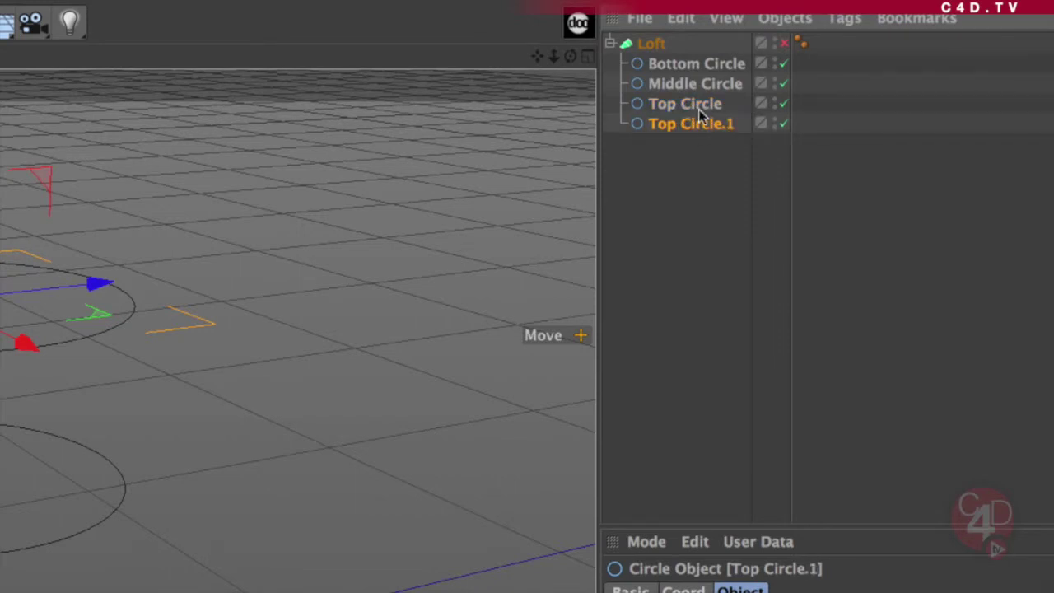
{"action": "left_click", "coordinate": [698, 103]}
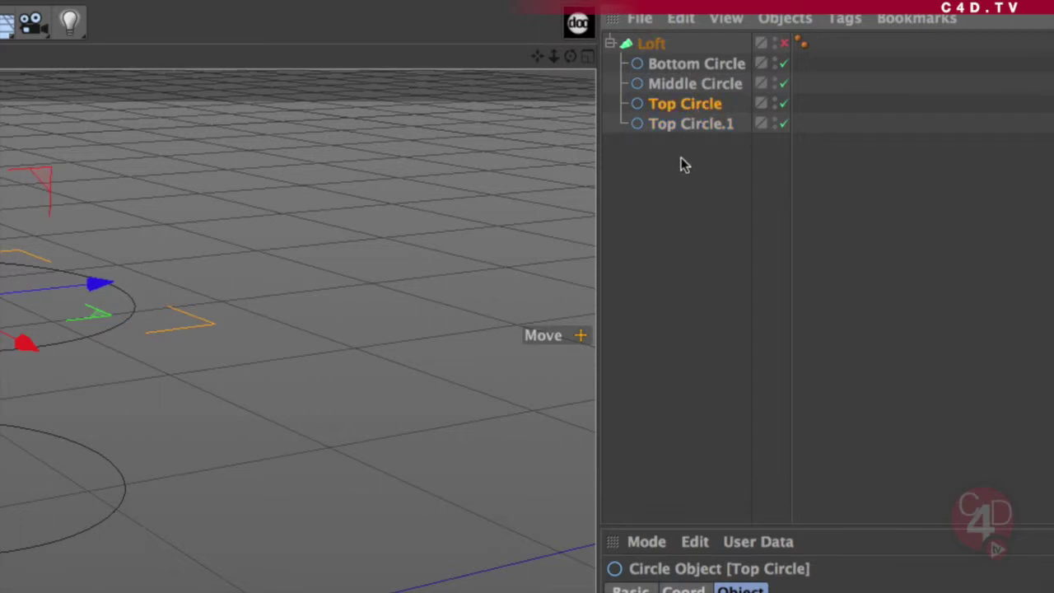
{"action": "double_click", "coordinate": [715, 126]}
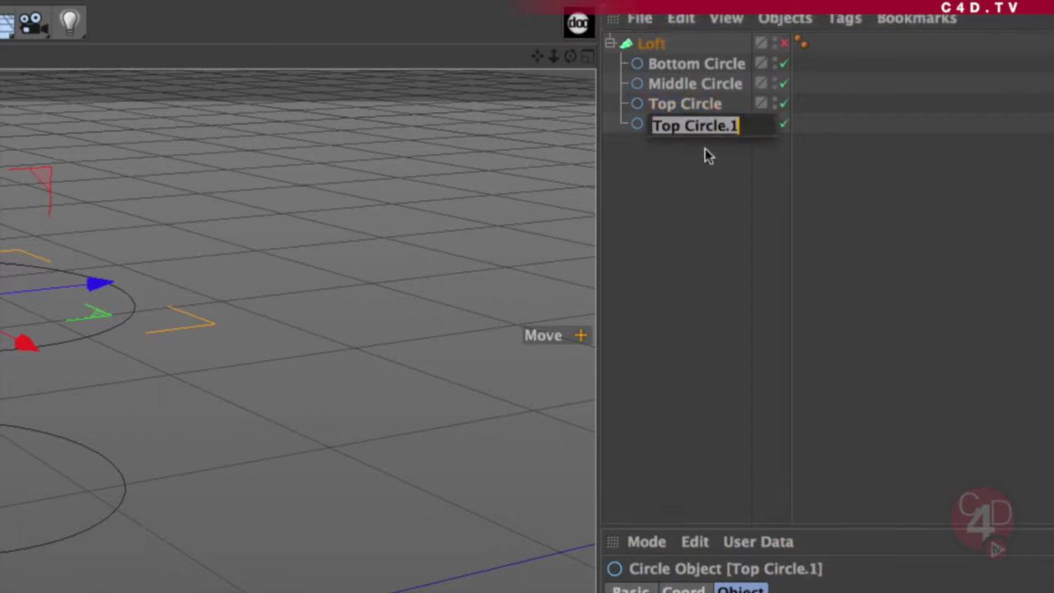
{"action": "key", "text": "Right"}
{"action": "type", "text": "small"}
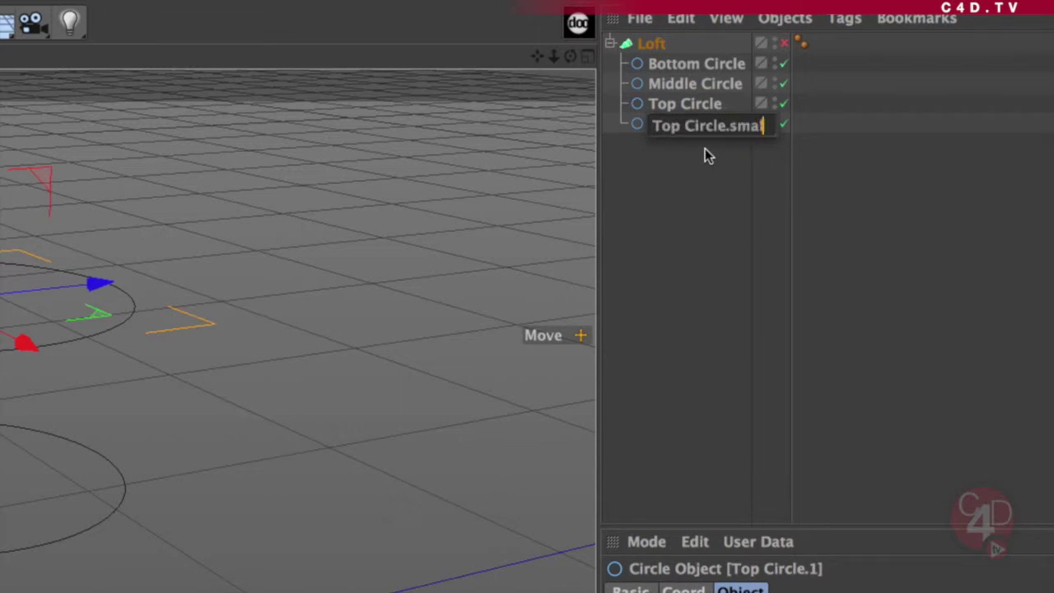
{"action": "key", "text": "Return"}
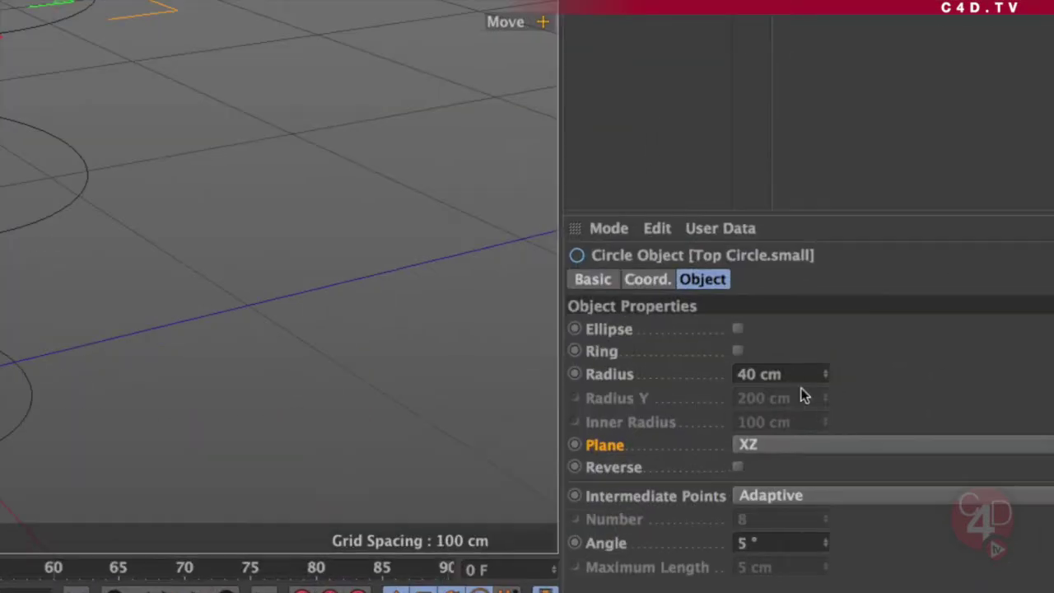
- Set the radius of Top Circle.small to 38 cm
{"action": "left_click", "coordinate": [805, 390]}
{"action": "type", "text": "38"}
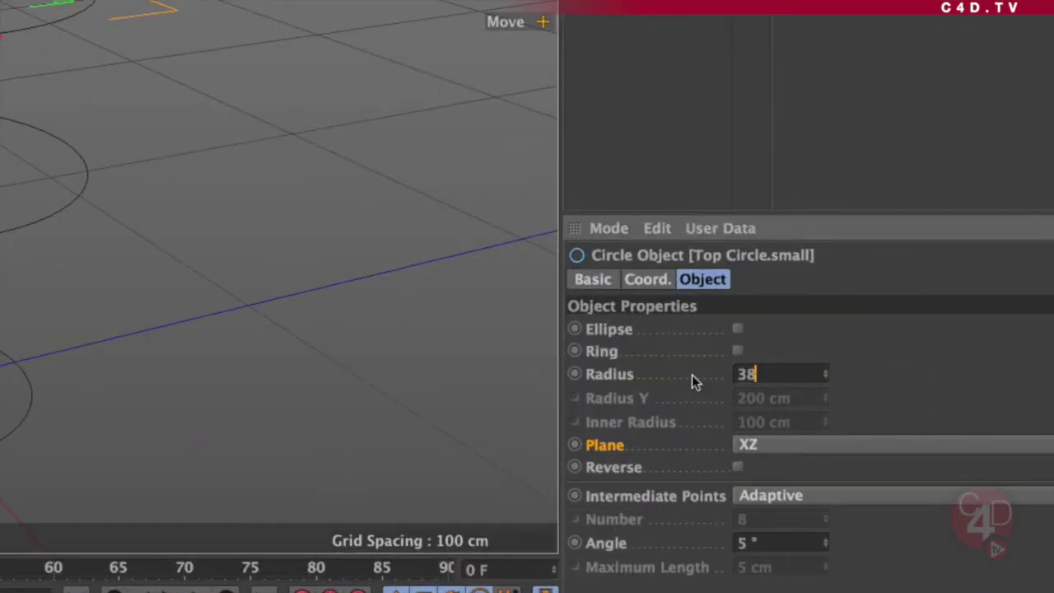
{"action": "key", "text": "Return"}
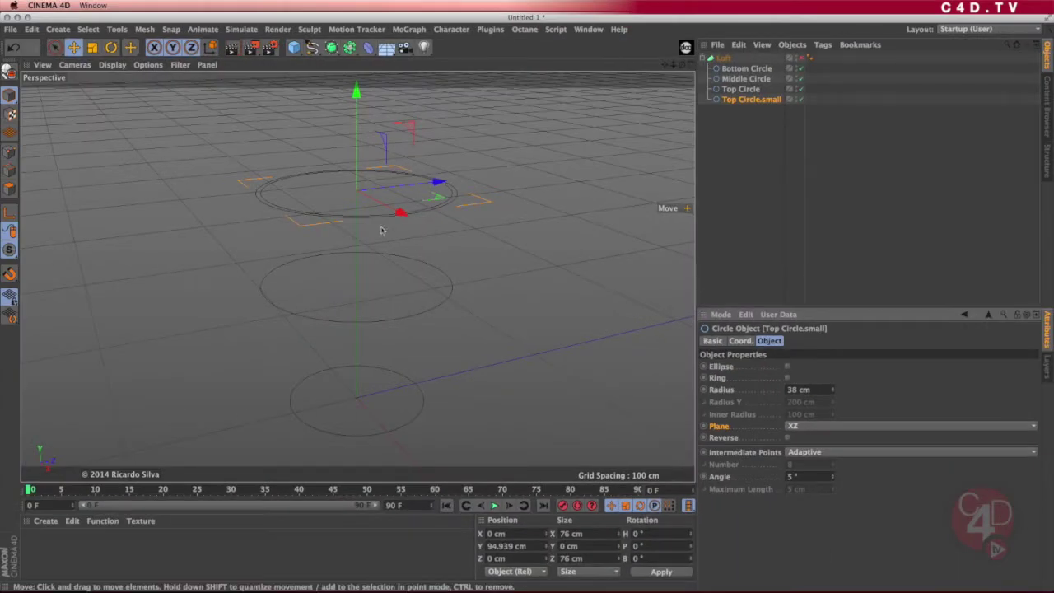
- Enable the Loft generator and examine the cup's top rim formed by the 40 cm and 38 cm circles
{"action": "right_click_drag", "start_coordinate": [374, 186], "coordinate": [430, 183], "text": "alt"}
{"action": "left_click_drag", "start_coordinate": [467, 239], "coordinate": [433, 298], "text": "alt"}
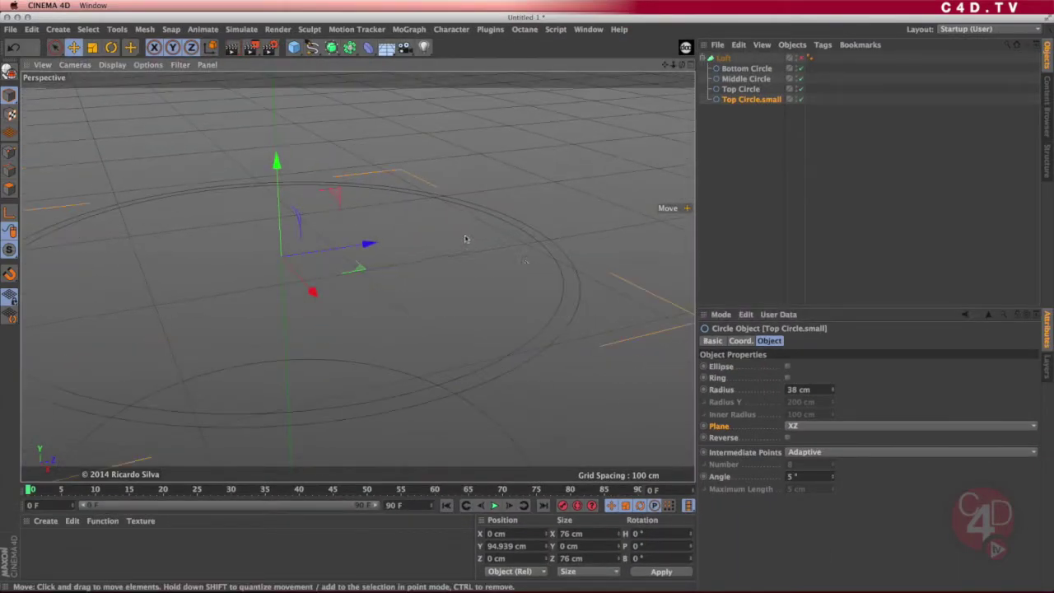
{"action": "left_click_drag", "start_coordinate": [562, 301], "coordinate": [558, 296], "text": "alt"}
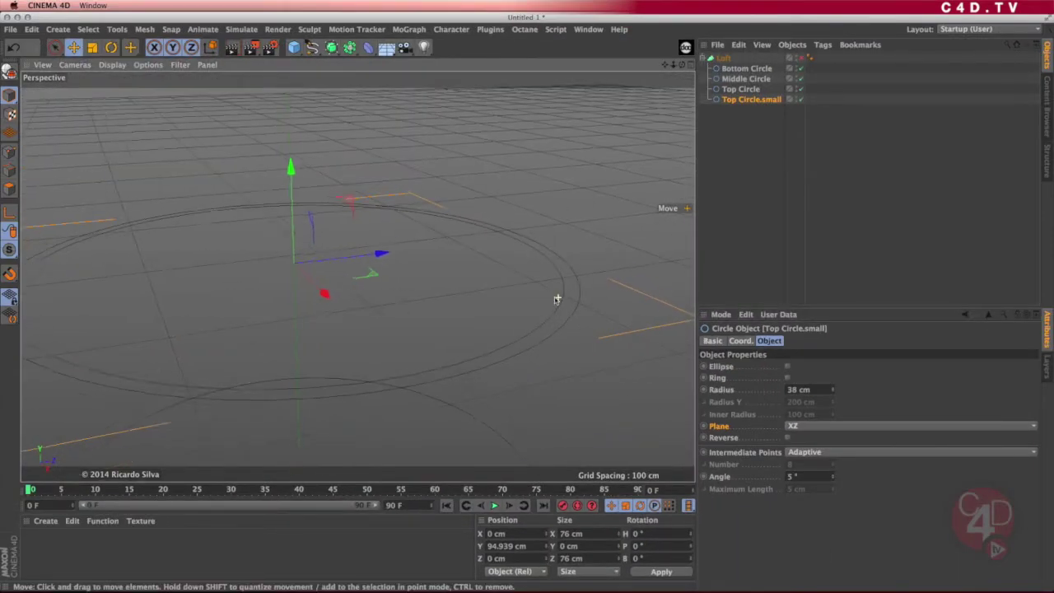
{"action": "right_click_drag", "start_coordinate": [558, 296], "coordinate": [492, 309], "text": "alt"}
{"action": "left_click_drag", "start_coordinate": [492, 312], "coordinate": [486, 307], "text": "alt"}
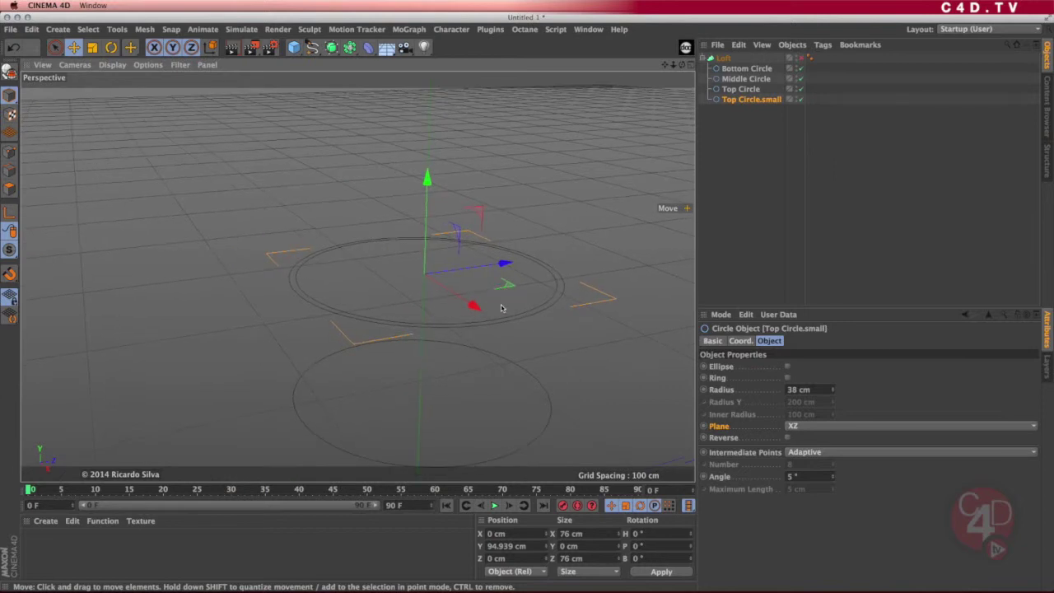
{"action": "left_click", "coordinate": [801, 60]}
{"action": "scroll", "coordinate": [482, 296], "scroll_direction": "up", "scroll_amount": 5}
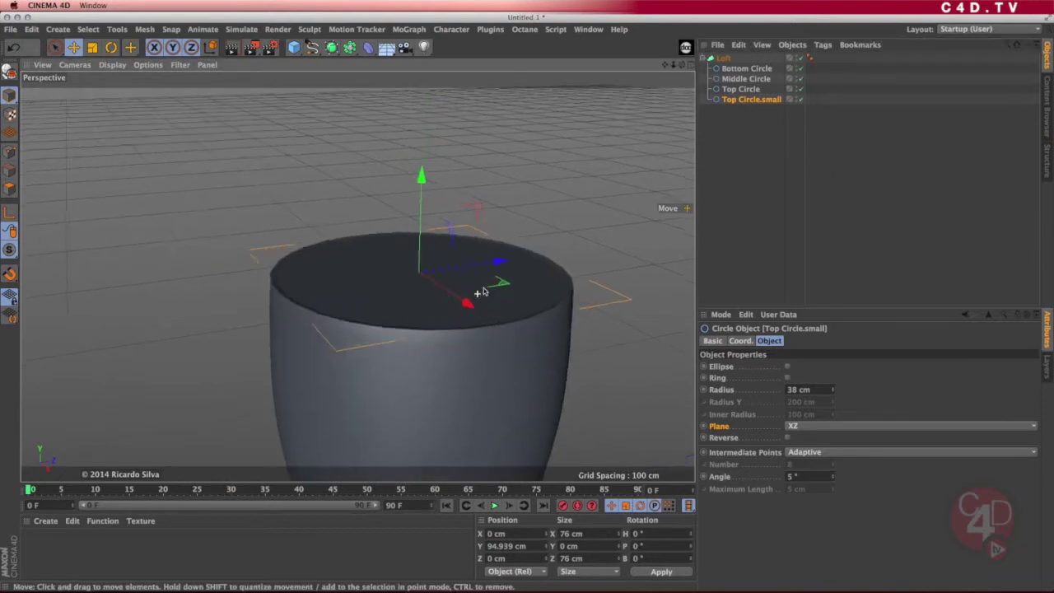
{"action": "left_click_drag", "start_coordinate": [597, 318], "coordinate": [539, 308], "text": "alt"}
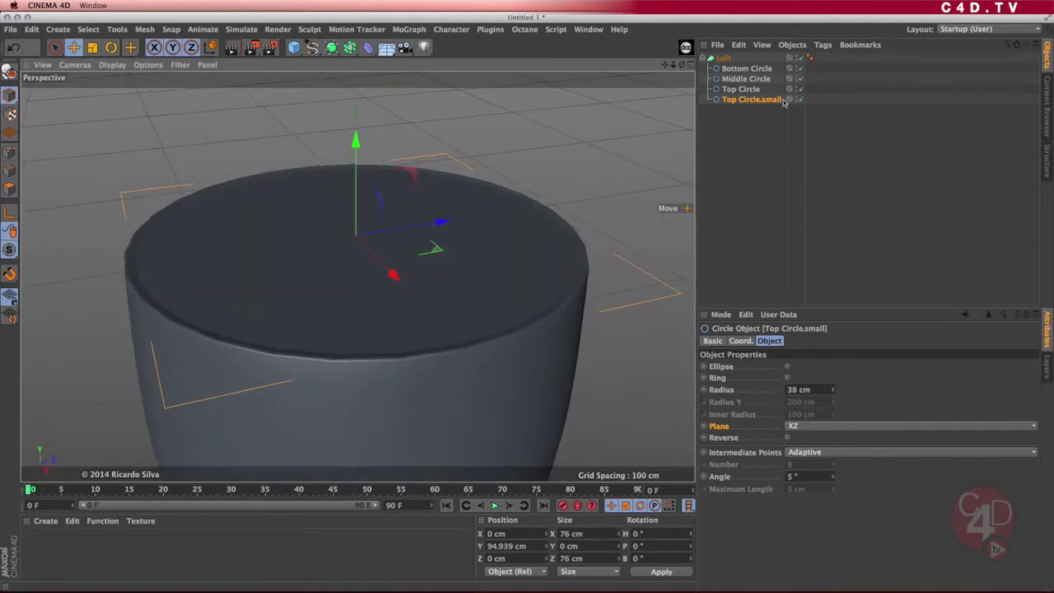
- Disable the Loft generator and review the order of its circles from Bottom Circle to Top Circle.small
{"action": "left_click", "coordinate": [798, 61]}
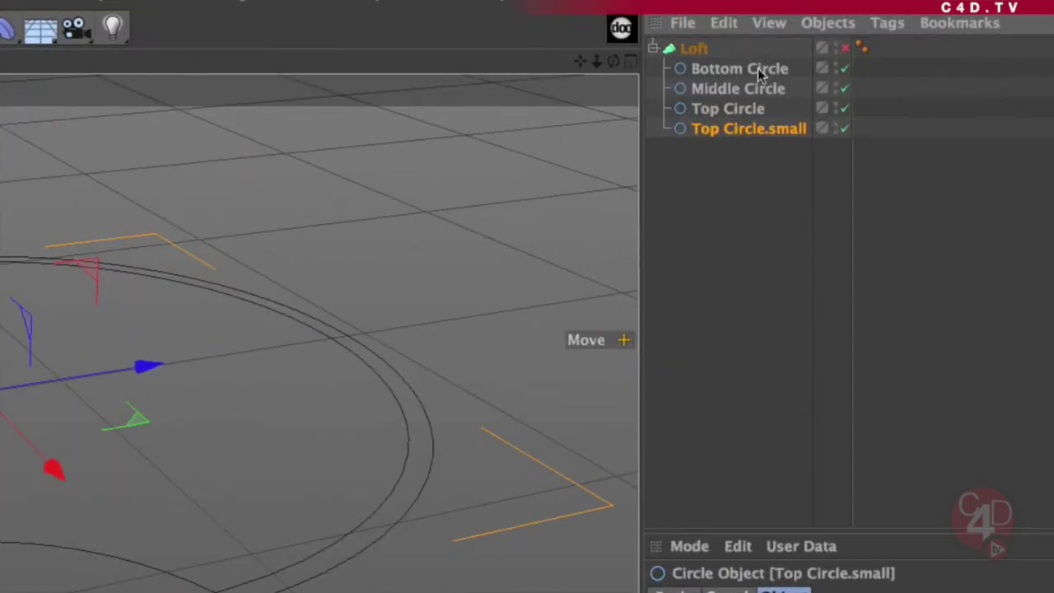
{"action": "left_click", "coordinate": [761, 70]}
{"action": "left_click", "coordinate": [766, 89]}
{"action": "left_click", "coordinate": [754, 109]}
{"action": "left_click", "coordinate": [753, 129]}
{"action": "left_click", "coordinate": [747, 114]}
{"action": "left_click", "coordinate": [751, 129]}
- Duplicate Middle Circle to the end of the Loft hierarchy and rename the copy as Middle Circle.small
{"action": "left_click", "coordinate": [760, 90]}
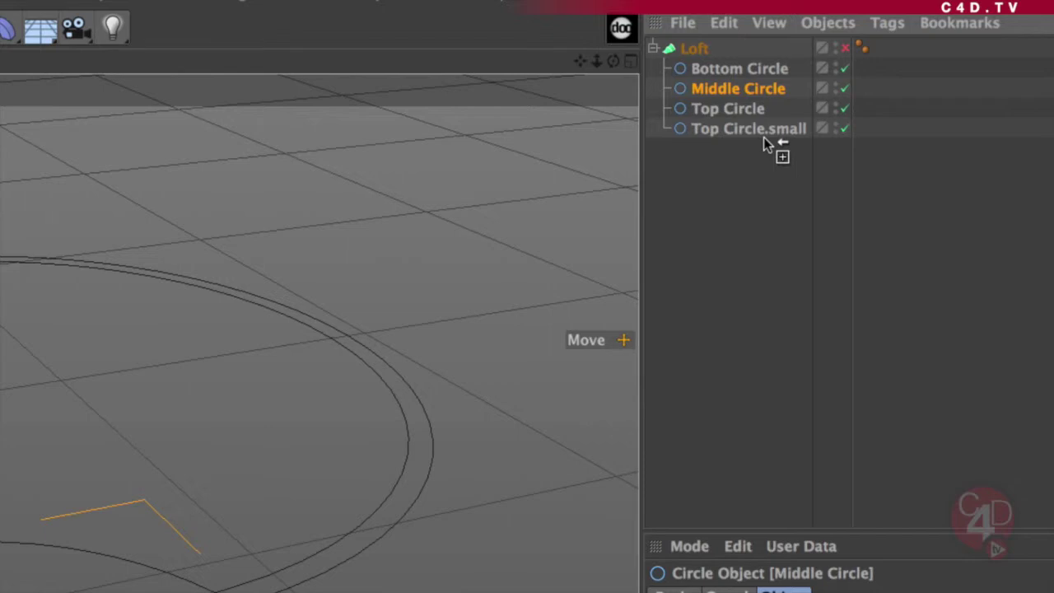
{"action": "left_click_drag", "start_coordinate": [764, 137], "coordinate": [760, 138], "text": "ctrl"}
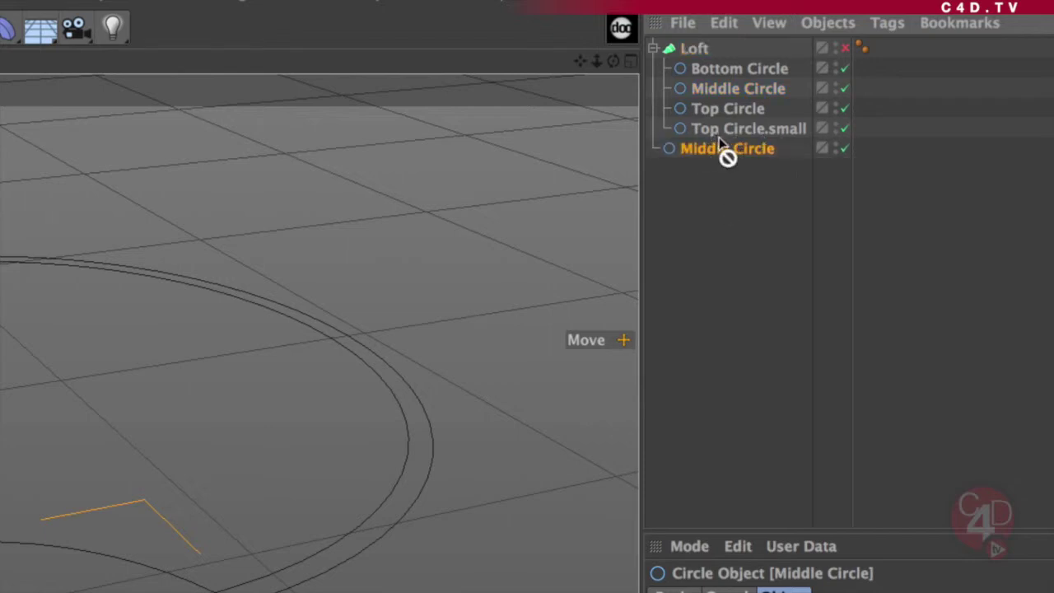
{"action": "left_click_drag", "start_coordinate": [715, 136], "coordinate": [719, 136]}
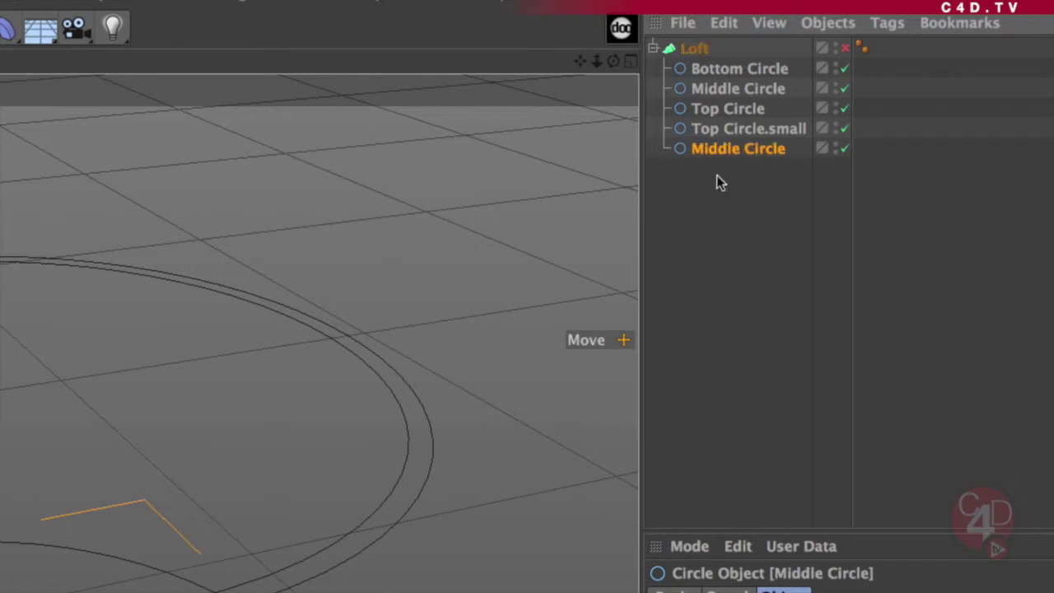
{"action": "double_click", "coordinate": [778, 153]}
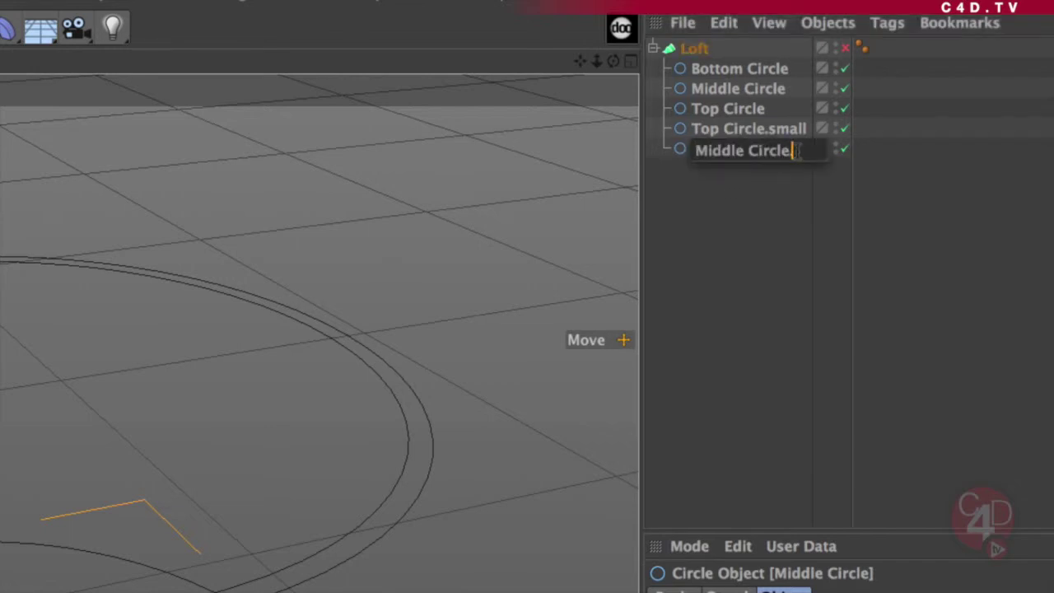
{"action": "type", "text": ".small"}
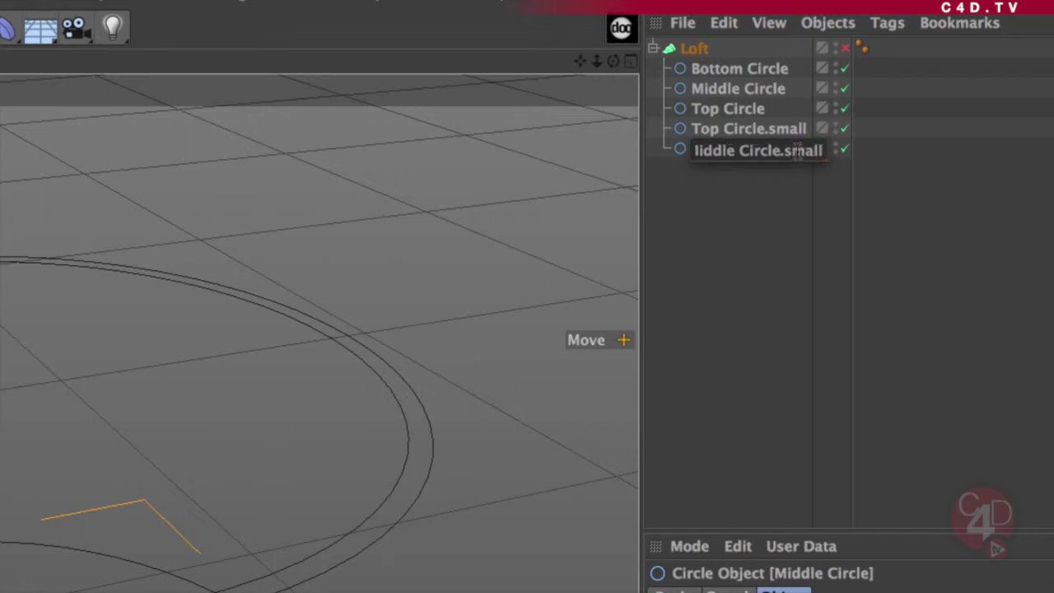
{"action": "key", "text": "Return"}
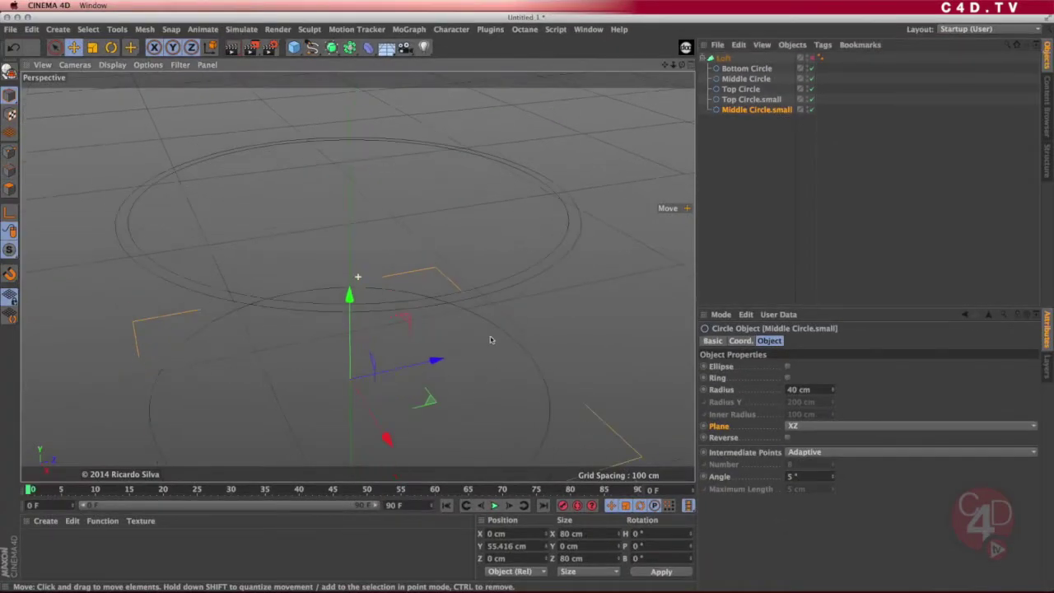
- Set the radius of Middle Circle.small to 38 cm
{"action": "scroll", "coordinate": [490, 339], "scroll_direction": "up", "scroll_amount": 5}
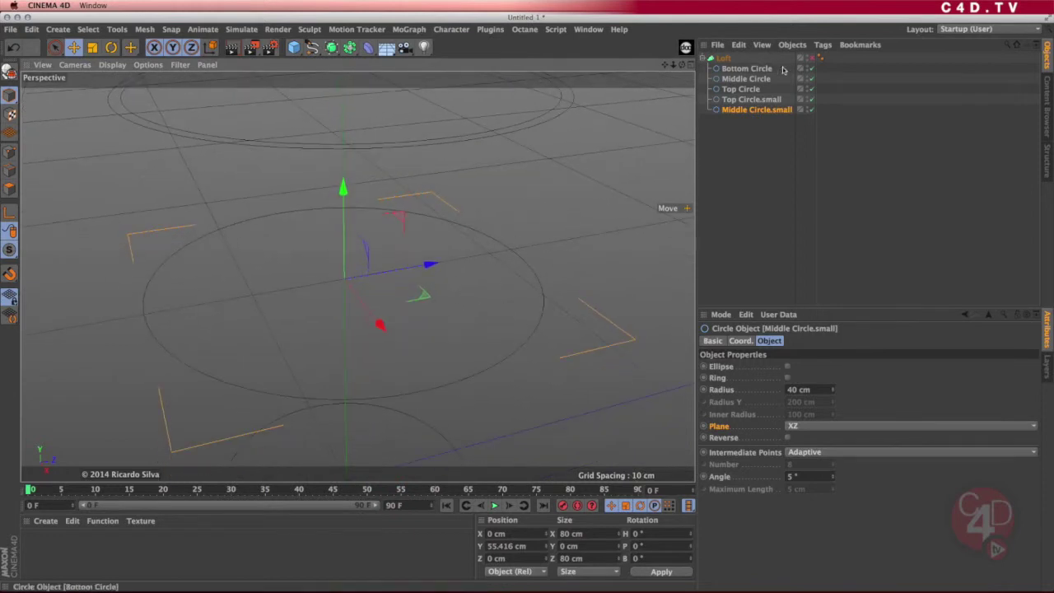
{"action": "left_click_drag", "start_coordinate": [821, 388], "coordinate": [749, 392]}
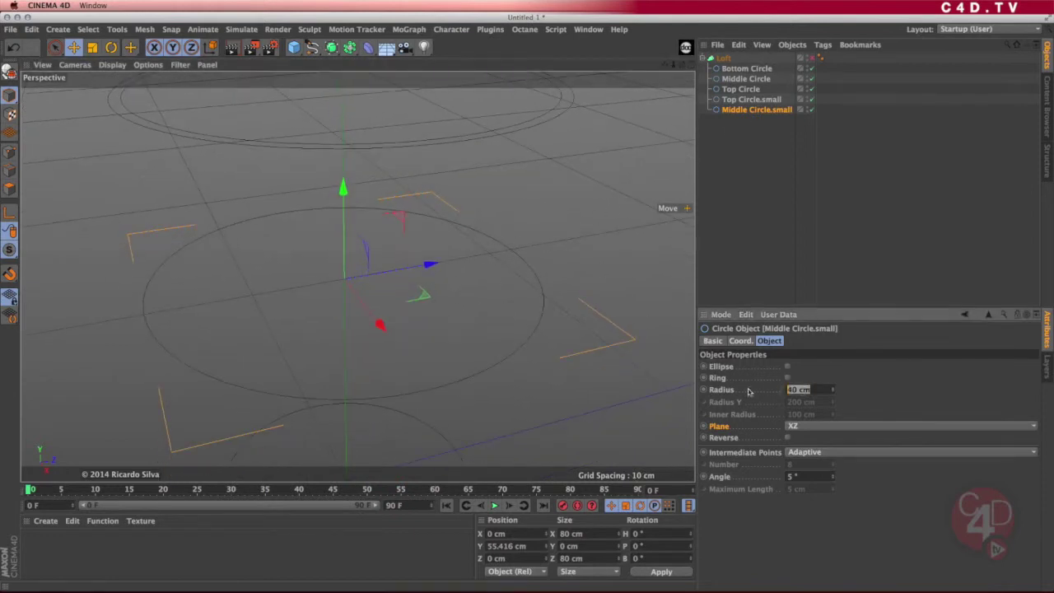
{"action": "type", "text": "38"}
{"action": "key", "text": "Return"}
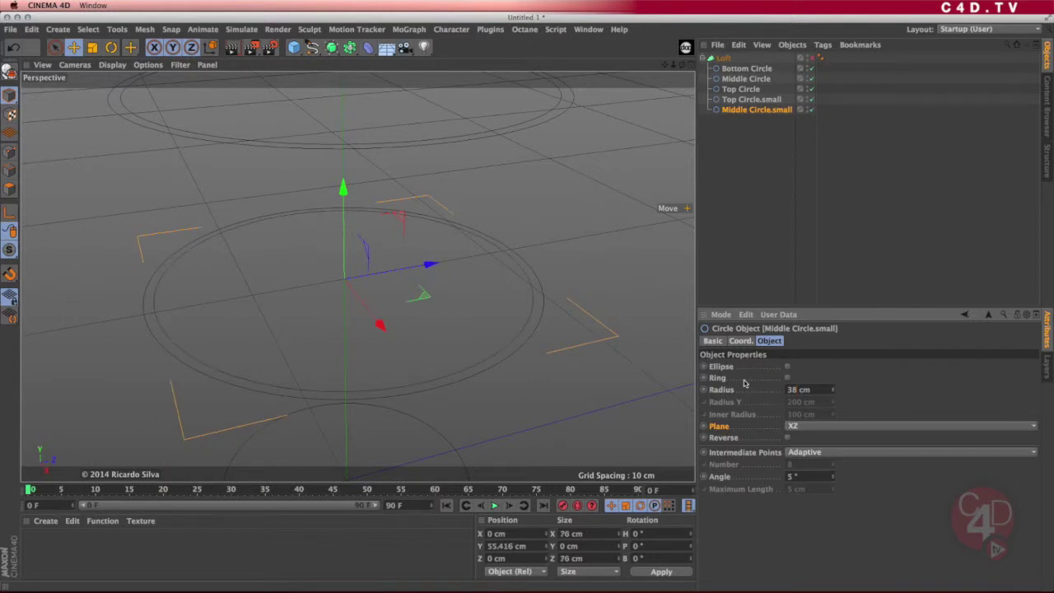
- Enable the Loft generator and examine the cup's inner wall and rim from above and from the side
{"action": "left_click", "coordinate": [811, 60]}
{"action": "scroll", "coordinate": [508, 292], "scroll_direction": "down", "scroll_amount": 3}
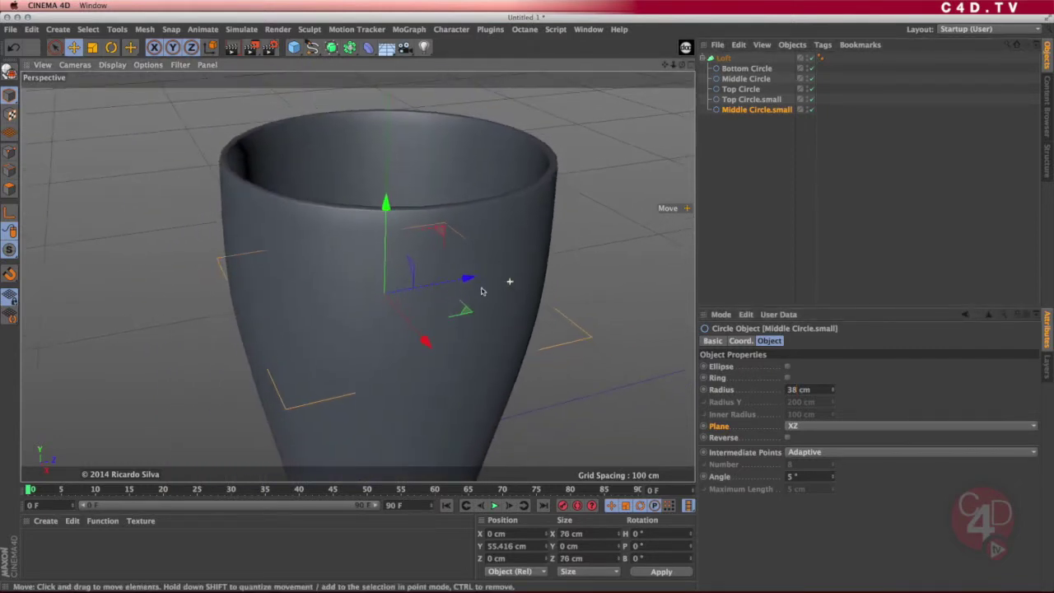
{"action": "left_click_drag", "start_coordinate": [482, 292], "coordinate": [540, 295], "text": "alt"}
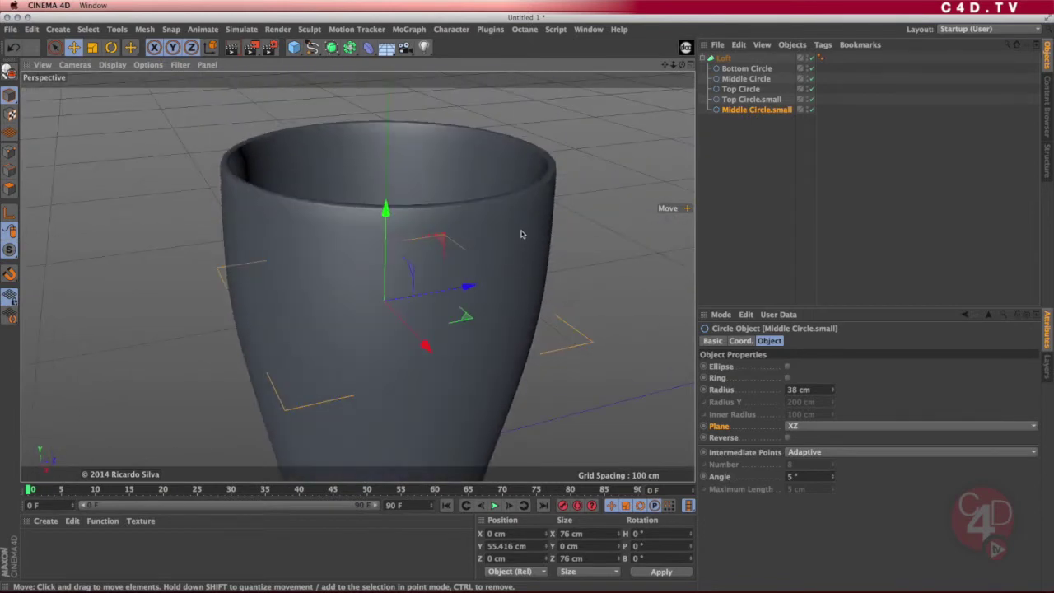
{"action": "left_click_drag", "start_coordinate": [521, 235], "coordinate": [459, 249], "text": "alt"}
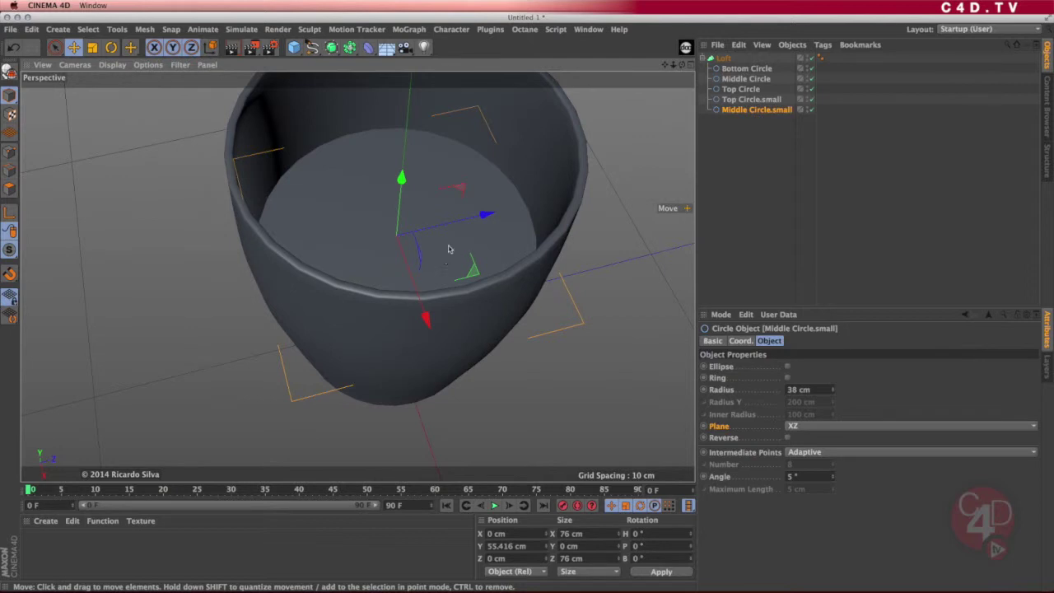
{"action": "left_click_drag", "start_coordinate": [456, 307], "coordinate": [458, 255], "text": "alt"}
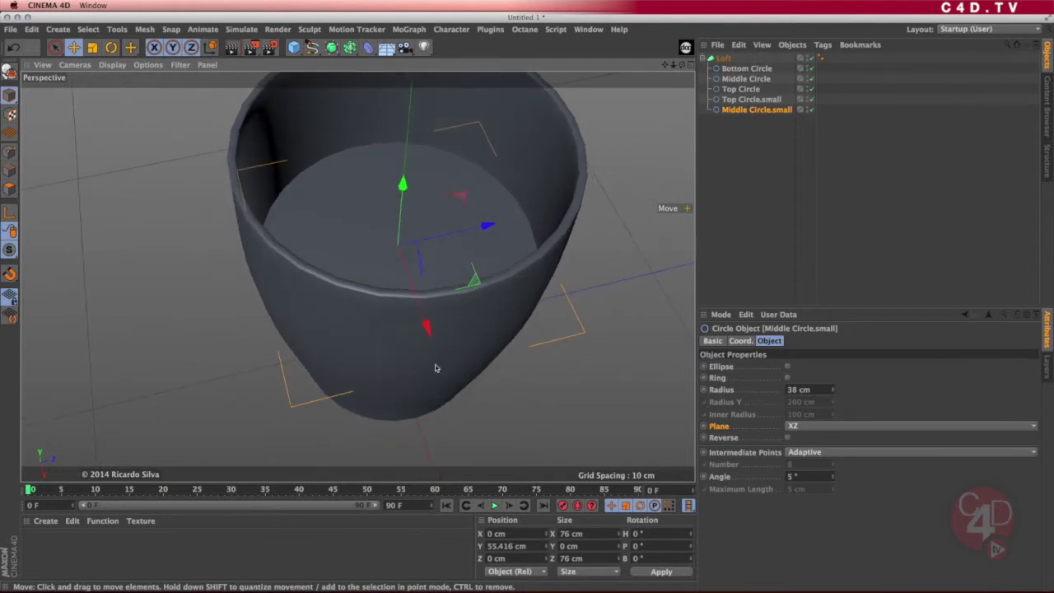
{"action": "left_click_drag", "start_coordinate": [423, 388], "coordinate": [453, 345], "text": "alt"}
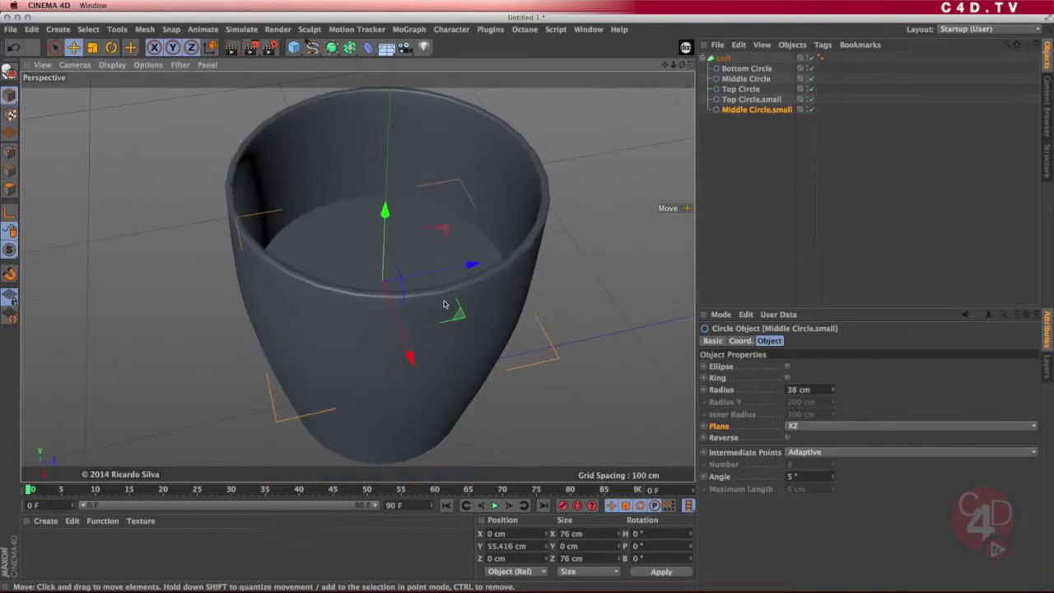
{"action": "mouse_move", "coordinate": [444, 305]}
{"action": "left_mouse_down", "text": "alt"}
{"action": "mouse_move", "coordinate": [440, 341]}
{"action": "mouse_move", "coordinate": [450, 298]}
{"action": "left_mouse_up", "text": "alt"}
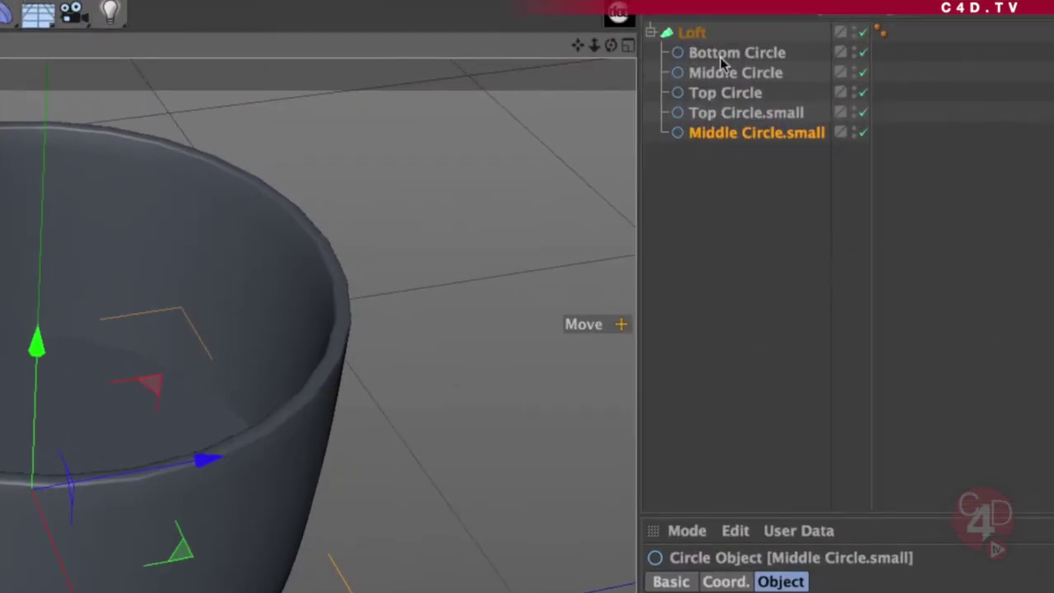
- Duplicate Bottom Circle to the end of the Loft hierarchy and rename the copy as Bottom Circle.small
{"action": "left_click", "coordinate": [746, 50]}
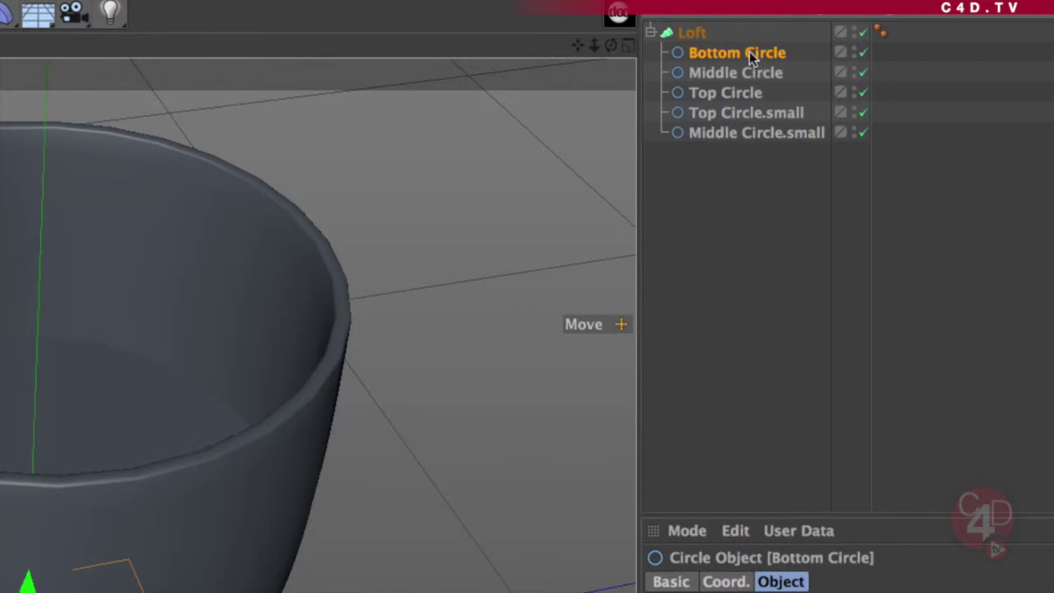
{"action": "left_click_drag", "start_coordinate": [758, 69], "coordinate": [767, 150]}
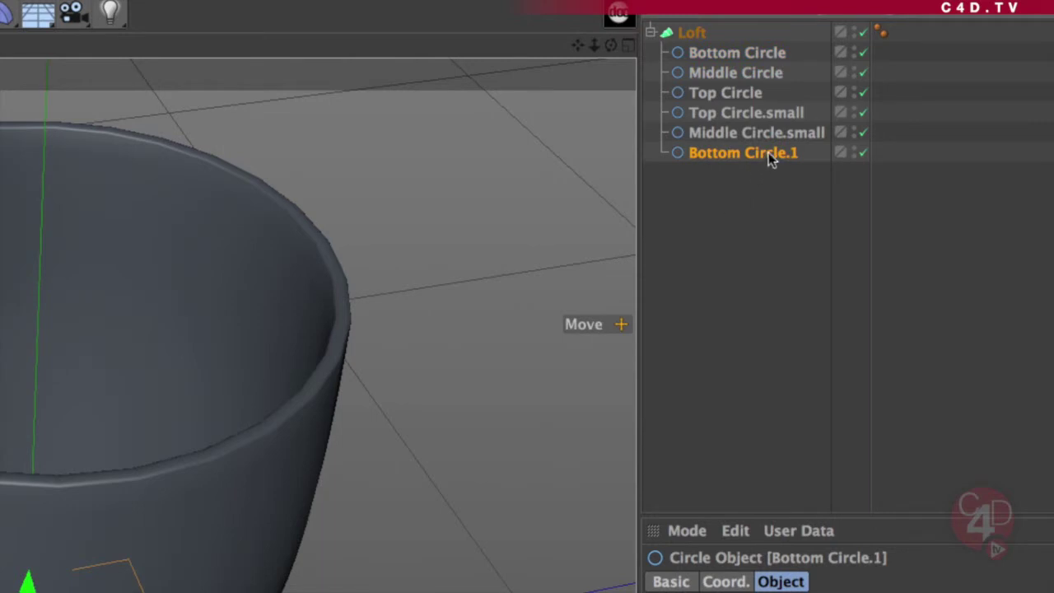
{"action": "double_click", "coordinate": [769, 154]}
{"action": "key", "text": "BackSpace"}
{"action": "key", "text": "BackSpace"}
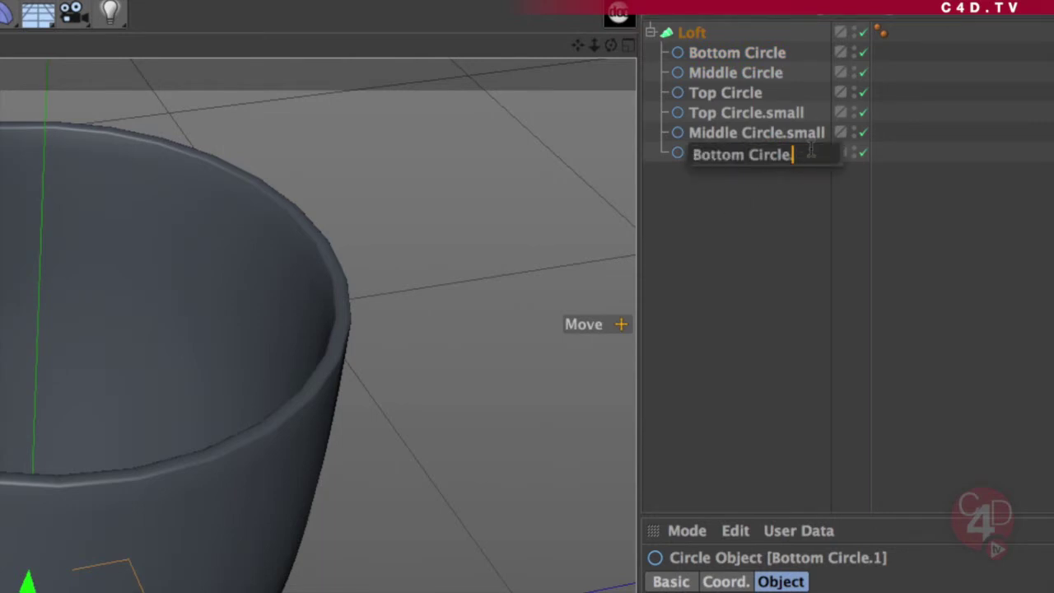
{"action": "type", "text": ".small"}
{"action": "key", "text": "Return"}
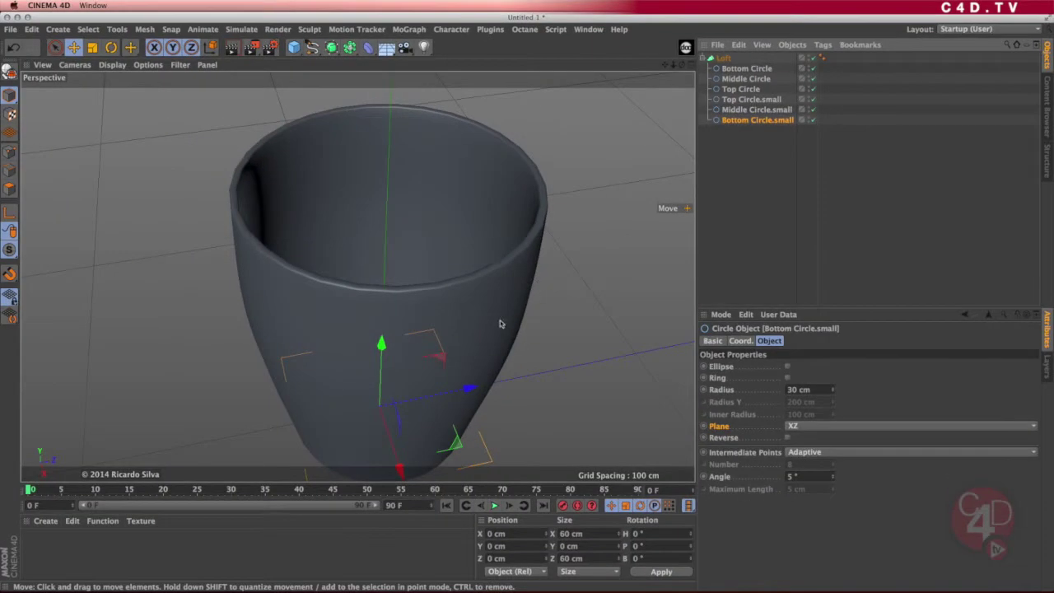
- Disable the Loft generator and raise Bottom Circle.small along the Y axis to about 1.5 cm
{"action": "left_click_drag", "start_coordinate": [478, 361], "coordinate": [482, 198], "text": "alt"}
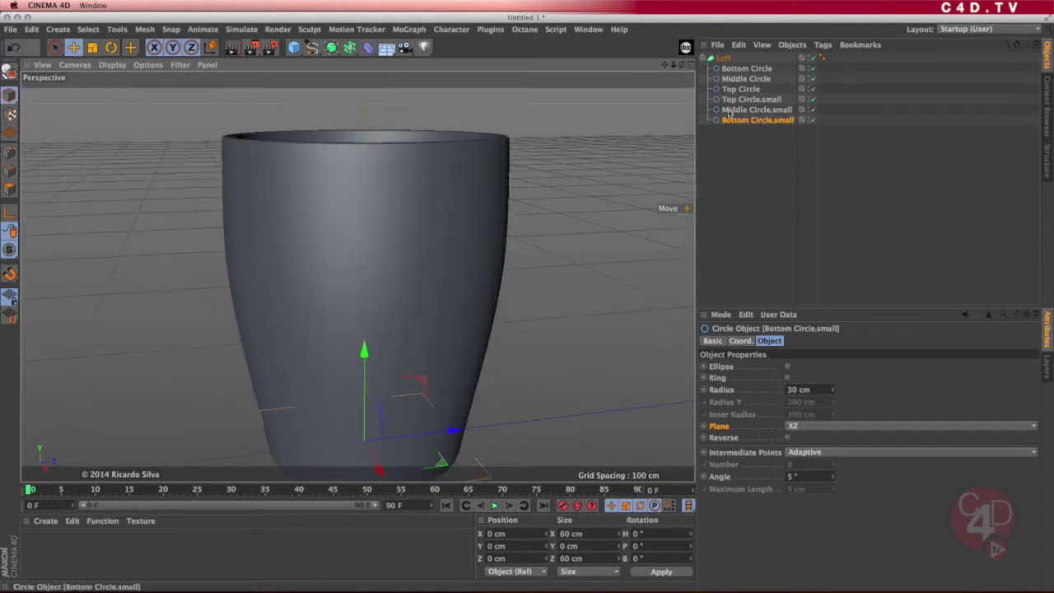
{"action": "left_click", "coordinate": [814, 59]}
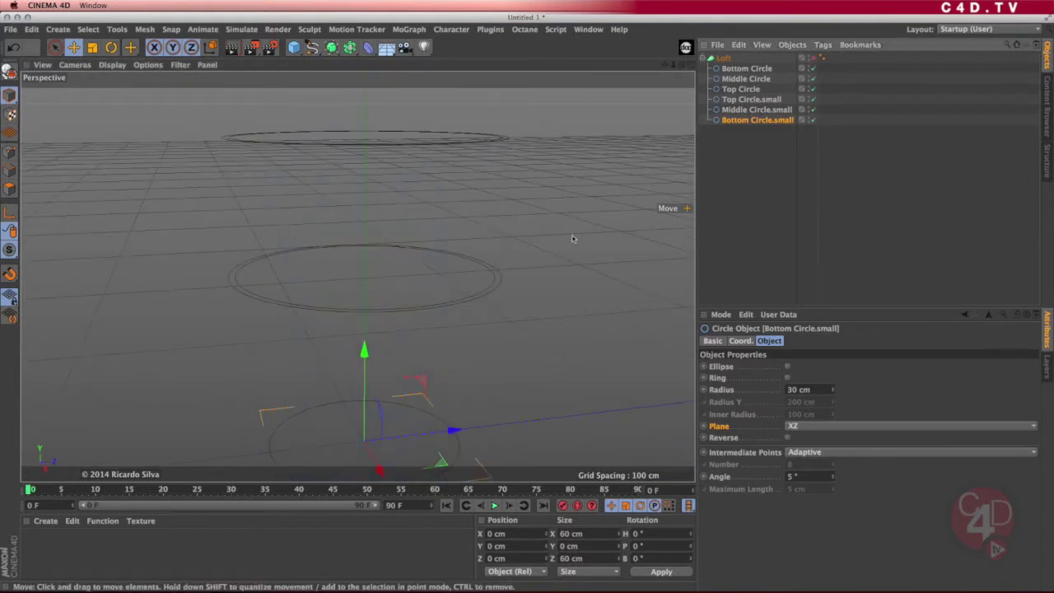
{"action": "middle_click_drag", "start_coordinate": [473, 323], "coordinate": [466, 240], "text": "alt"}
{"action": "right_click_drag", "start_coordinate": [441, 260], "coordinate": [456, 259], "text": "alt"}
{"action": "scroll", "coordinate": [456, 258], "scroll_direction": "up", "scroll_amount": 1}
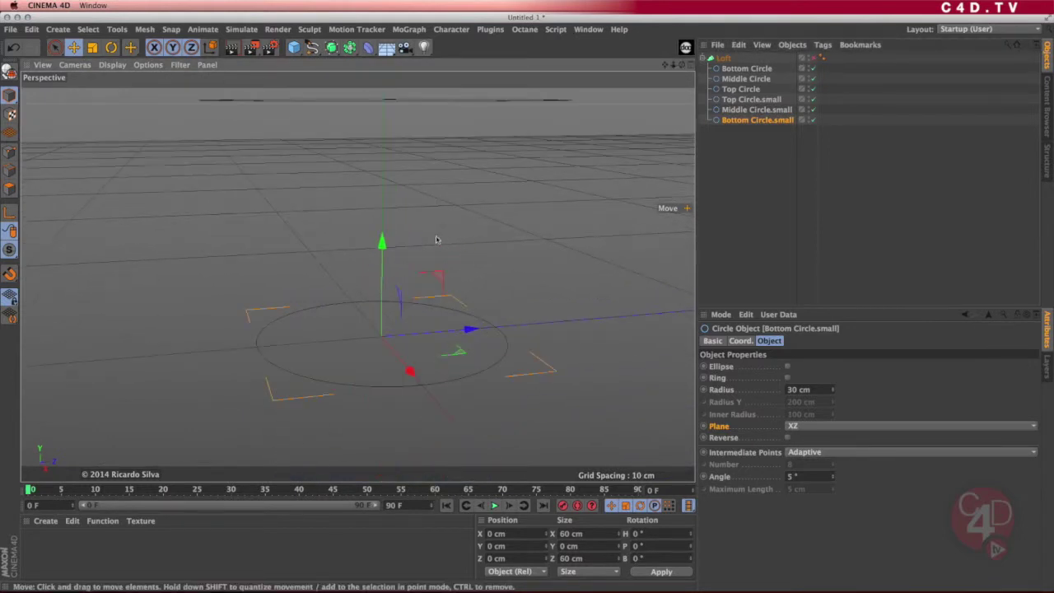
{"action": "left_click_drag", "start_coordinate": [381, 242], "coordinate": [381, 236]}
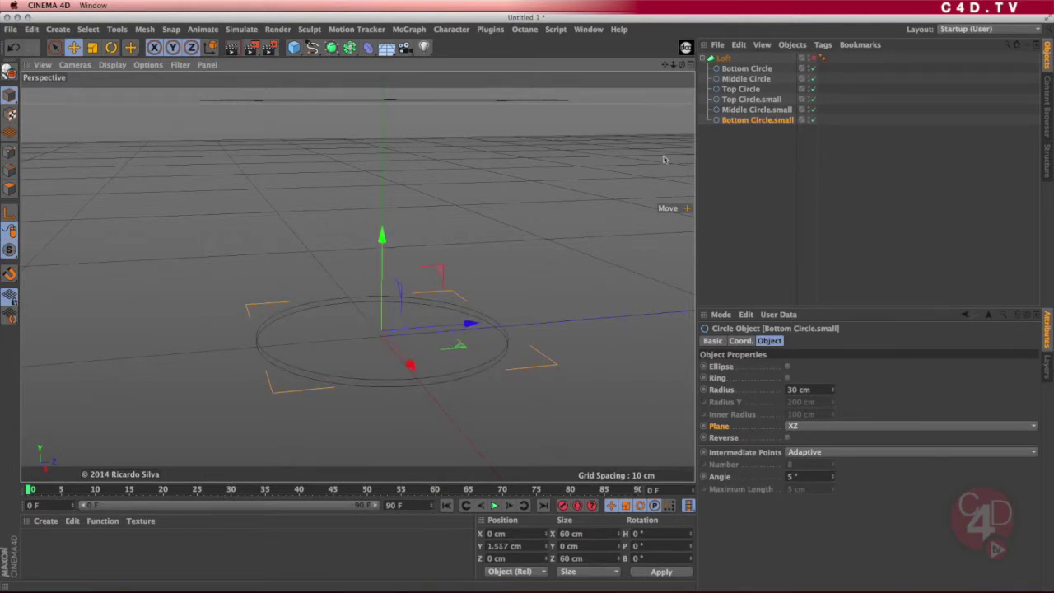
- Set the radius of Bottom Circle.small to 28 cm
{"action": "mouse_move", "coordinate": [414, 350]}
{"action": "left_mouse_down", "text": "alt"}
{"action": "mouse_move", "coordinate": [418, 324]}
{"action": "mouse_move", "coordinate": [419, 344]}
{"action": "left_mouse_up", "text": "alt"}
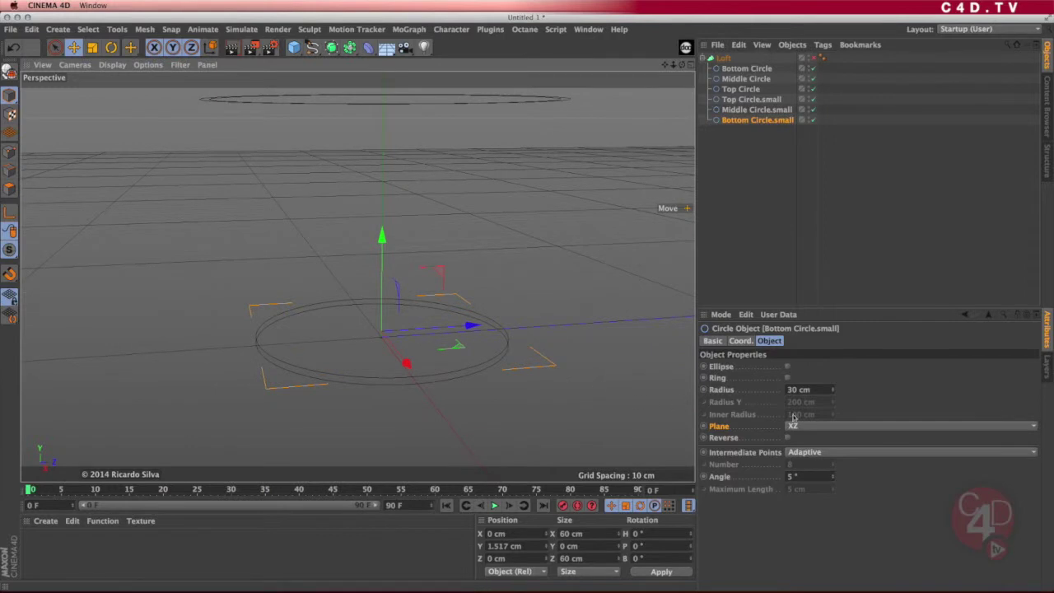
{"action": "left_click", "coordinate": [812, 388]}
{"action": "type", "text": "28"}
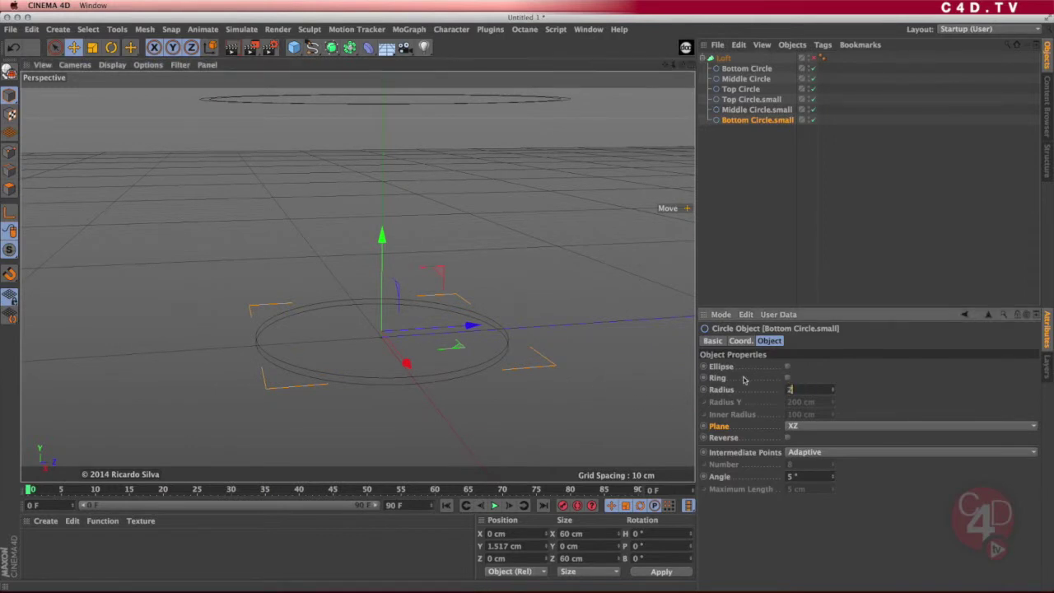
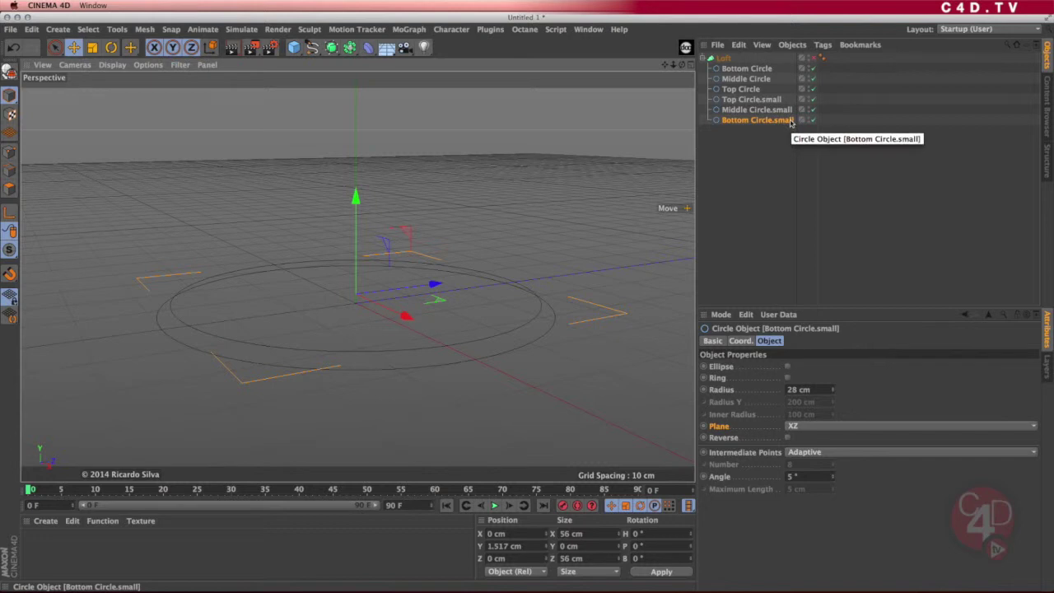
- Enable the Loft generator and examine the cup's interior floor and how it meets the inner wall
{"action": "left_click", "coordinate": [813, 58]}
{"action": "left_click_drag", "start_coordinate": [533, 193], "coordinate": [513, 264], "text": "alt"}
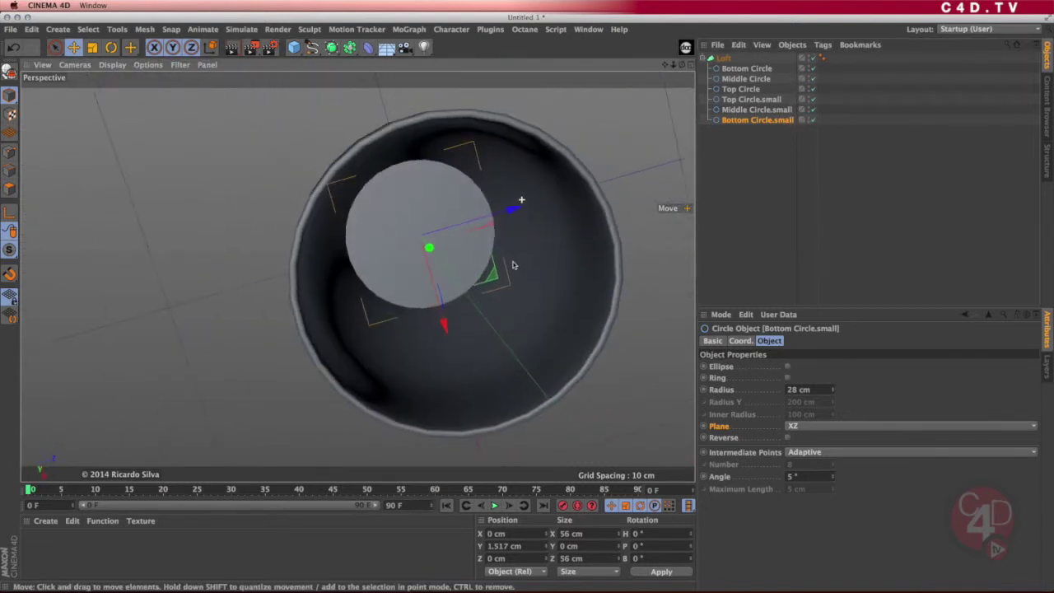
{"action": "right_click_drag", "start_coordinate": [503, 230], "coordinate": [547, 206], "text": "alt"}
{"action": "left_click_drag", "start_coordinate": [518, 231], "coordinate": [474, 194], "text": "alt"}
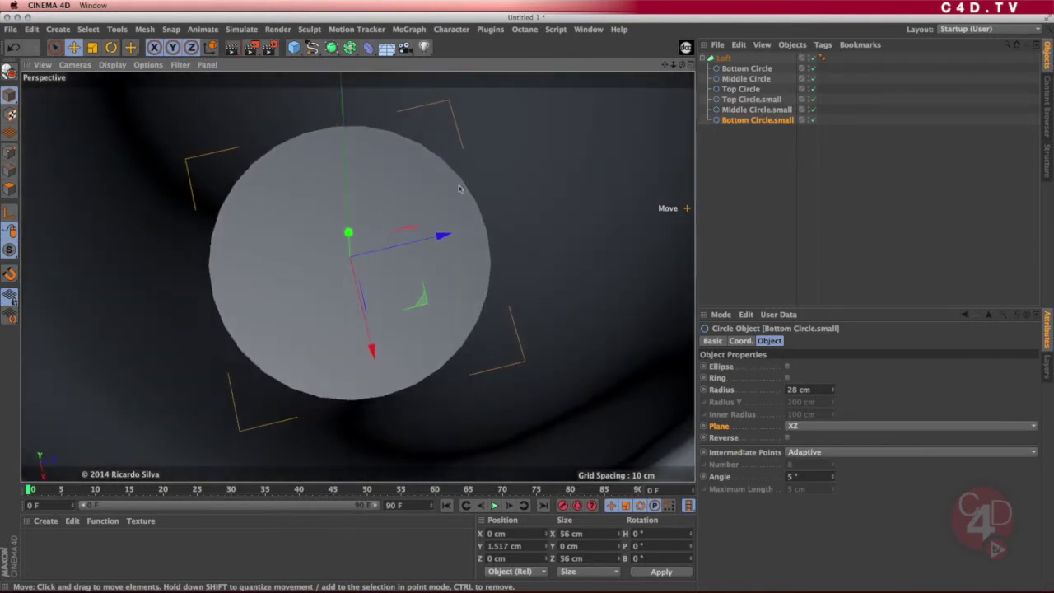
{"action": "right_click_drag", "start_coordinate": [529, 278], "coordinate": [481, 286], "text": "alt"}
{"action": "left_click_drag", "start_coordinate": [498, 345], "coordinate": [490, 307], "text": "alt"}
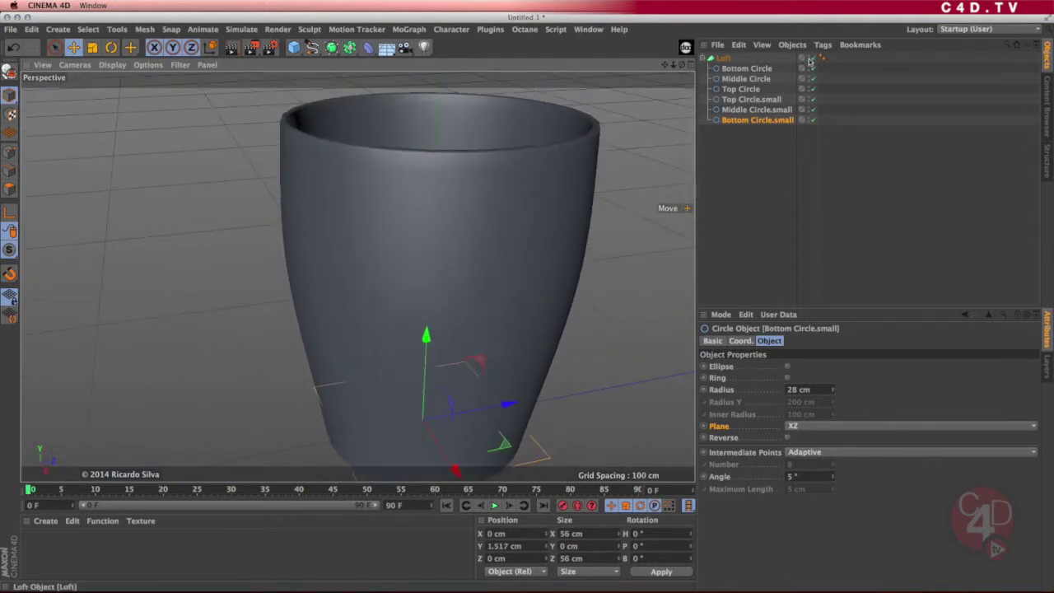
- With the Loft generator disabled, duplicate Bottom Circle.small at the end of the hierarchy and rename the copy as Bottom Circle.smaller
{"action": "left_click", "coordinate": [813, 59]}
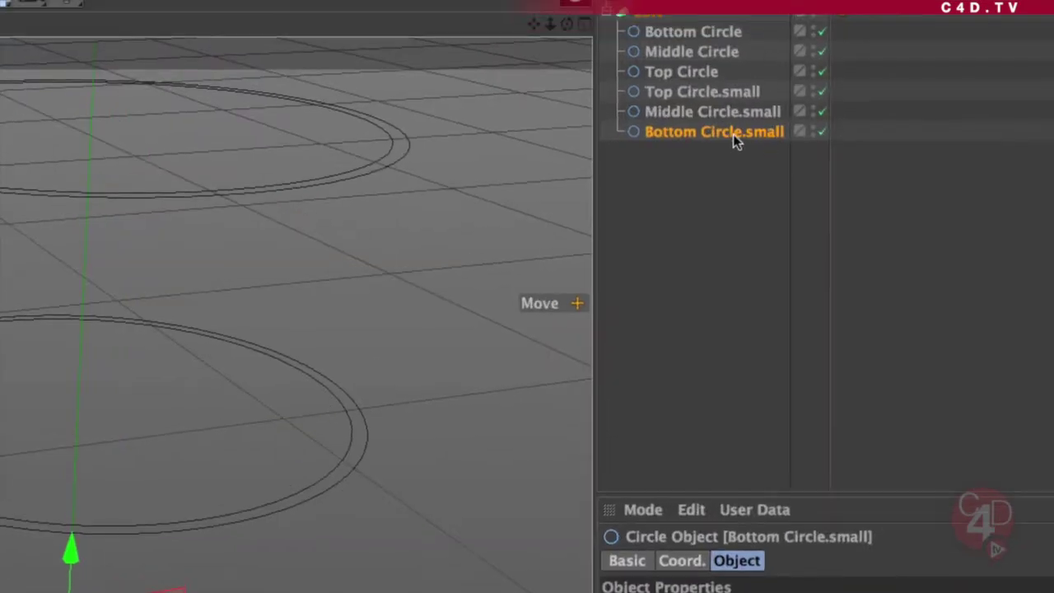
{"action": "left_click_drag", "start_coordinate": [737, 139], "coordinate": [737, 141], "text": "ctrl"}
{"action": "double_click", "coordinate": [775, 152]}
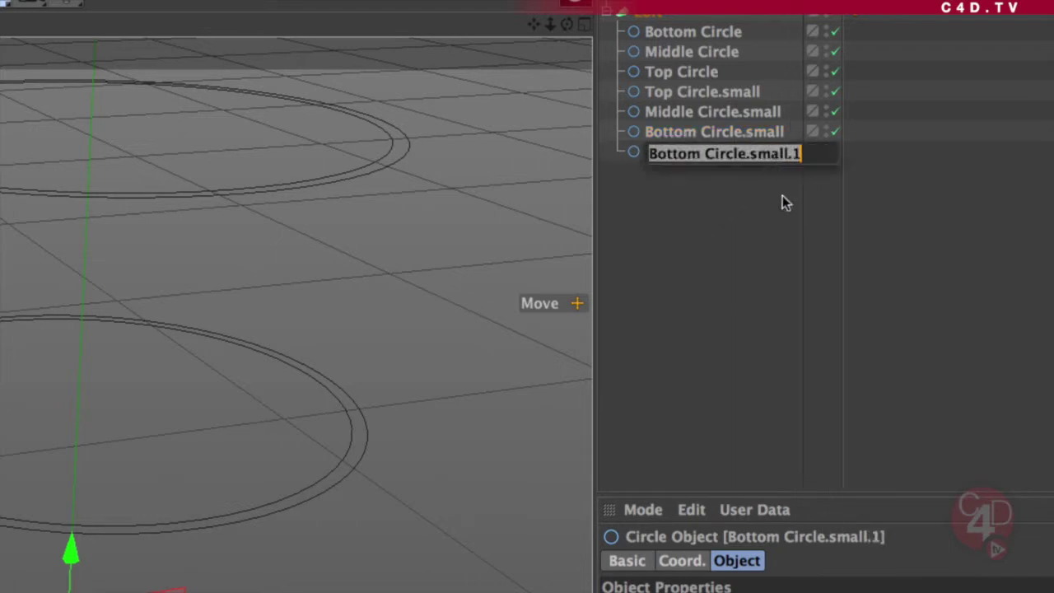
{"action": "key", "text": "Right"}
{"action": "key", "text": "BackSpace"}
{"action": "key", "text": "BackSpace"}
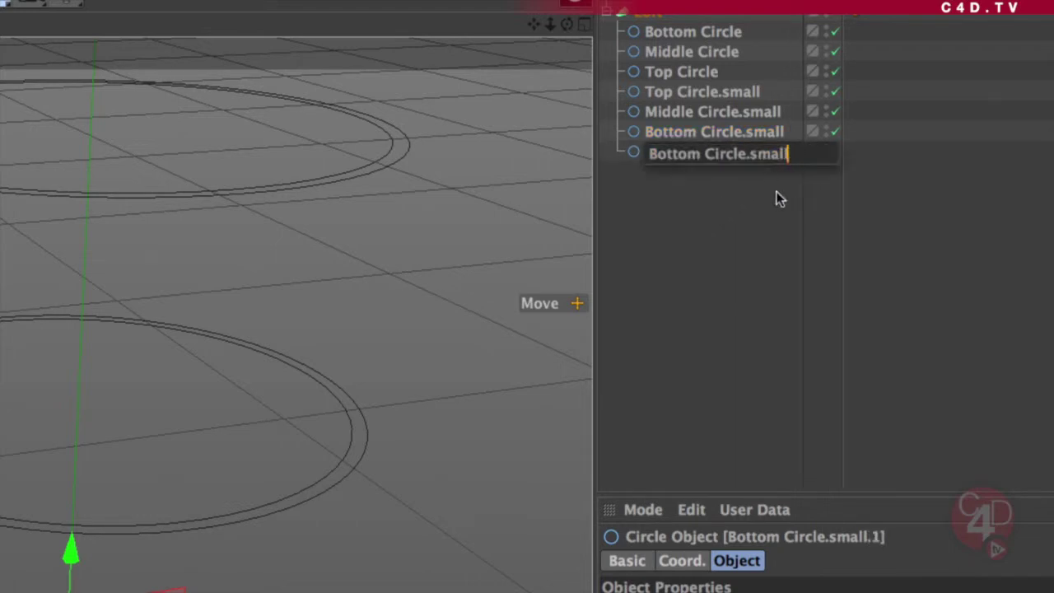
{"action": "type", "text": "er"}
{"action": "key", "text": "Return"}
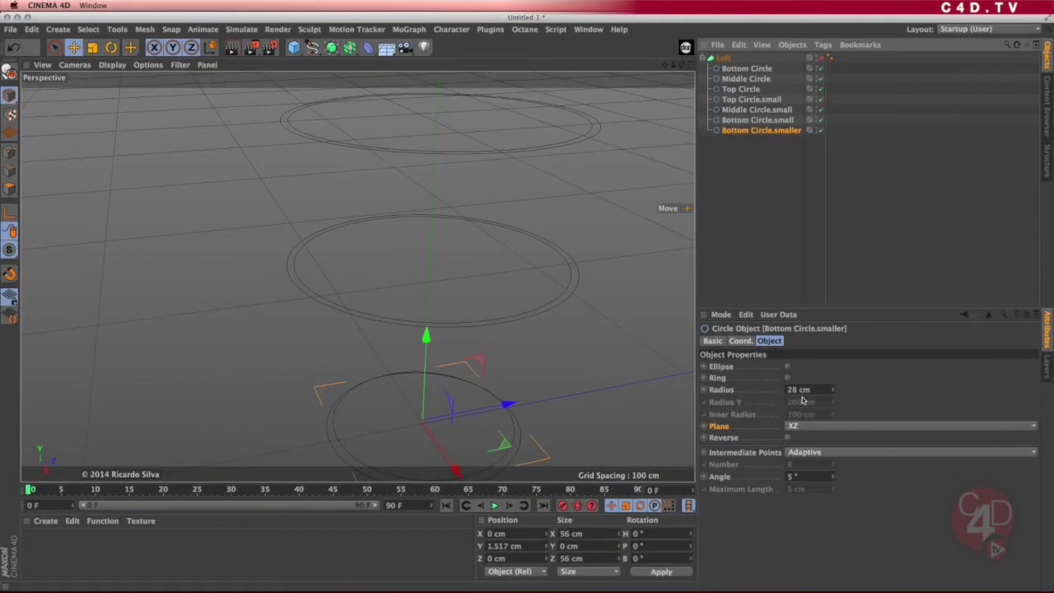
- Set the radius of Bottom Circle.smaller to 15 cm and enable the Loft generator to check the cup's inner floor
{"action": "left_click_drag", "start_coordinate": [816, 390], "coordinate": [786, 389]}
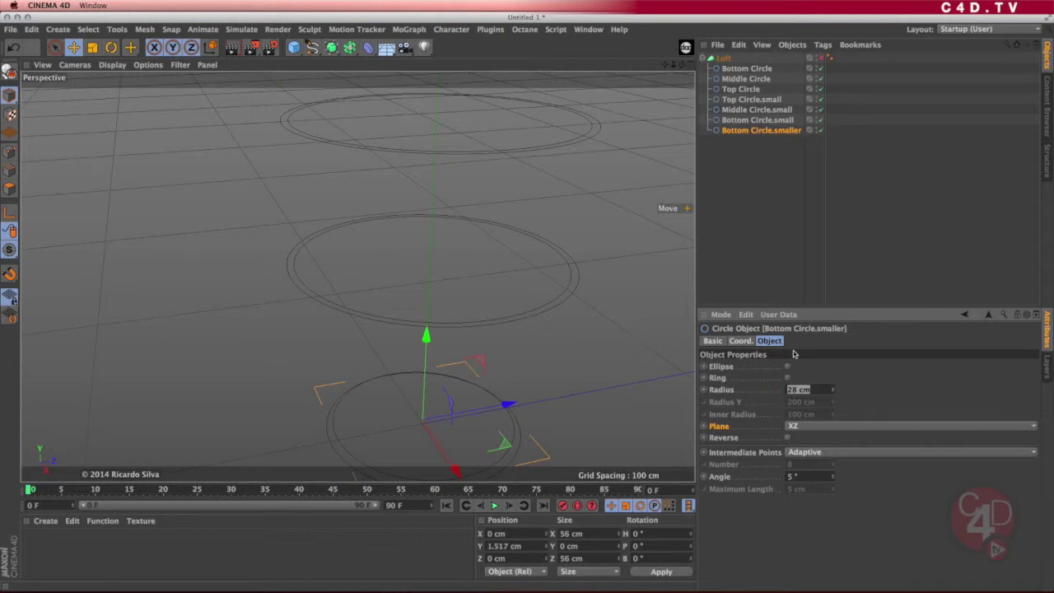
{"action": "key", "text": "Return"}
{"action": "left_click_drag", "start_coordinate": [472, 382], "coordinate": [612, 212], "text": "alt"}
{"action": "left_click", "coordinate": [819, 59]}
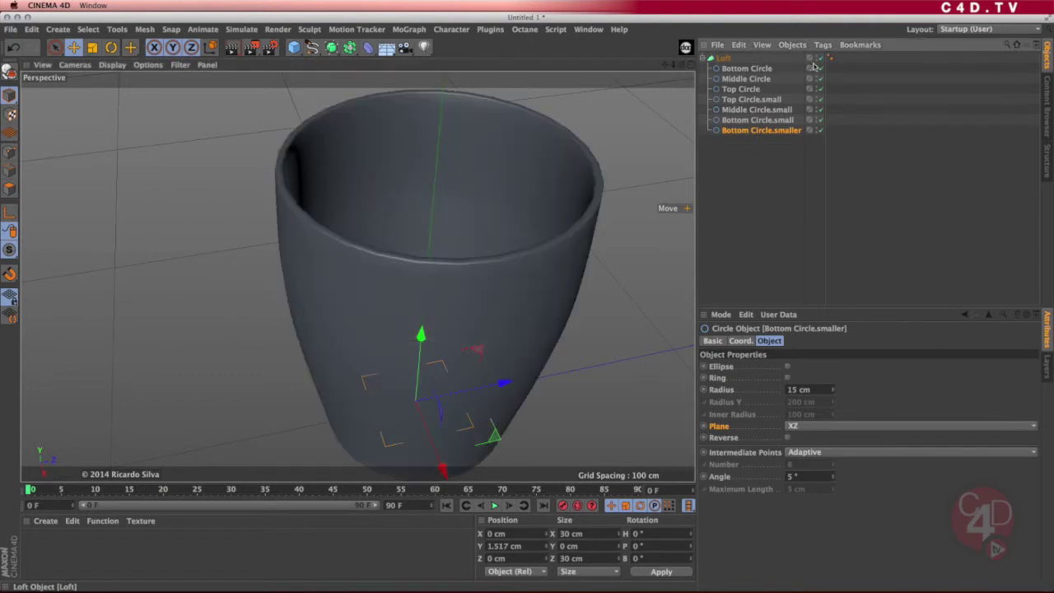
{"action": "left_click_drag", "start_coordinate": [532, 234], "coordinate": [504, 289], "text": "alt"}
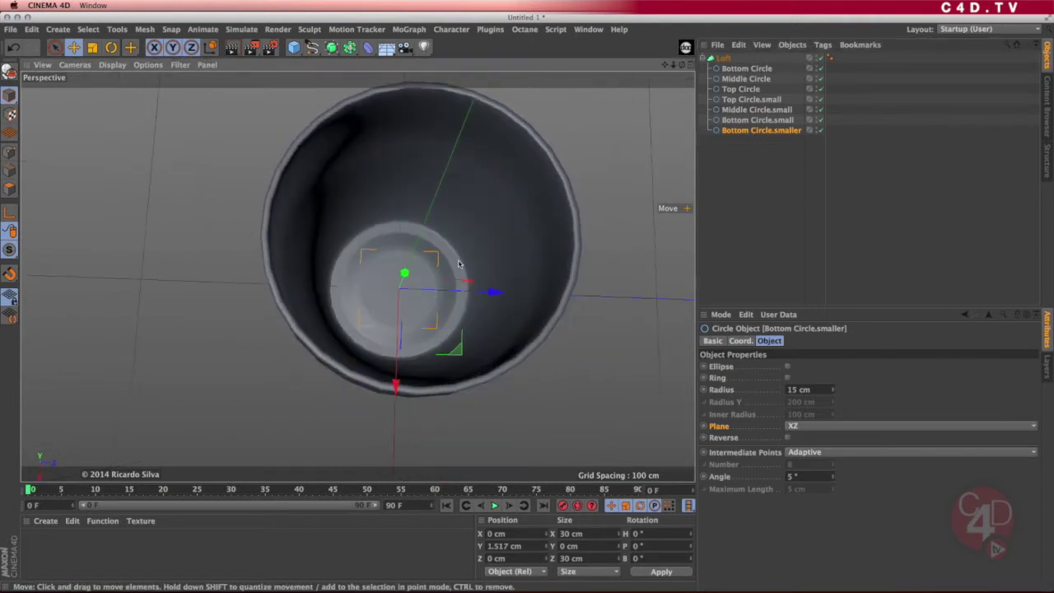
{"action": "right_click_drag", "start_coordinate": [460, 261], "coordinate": [500, 253], "text": "alt"}
{"action": "left_click_drag", "start_coordinate": [499, 253], "coordinate": [471, 252], "text": "alt"}
{"action": "left_click_drag", "start_coordinate": [438, 325], "coordinate": [445, 264], "text": "alt"}
- Disable the Loft generator and raise Bottom Circle.small along the Y axis to about 6.2 cm
{"action": "left_click", "coordinate": [822, 59]}
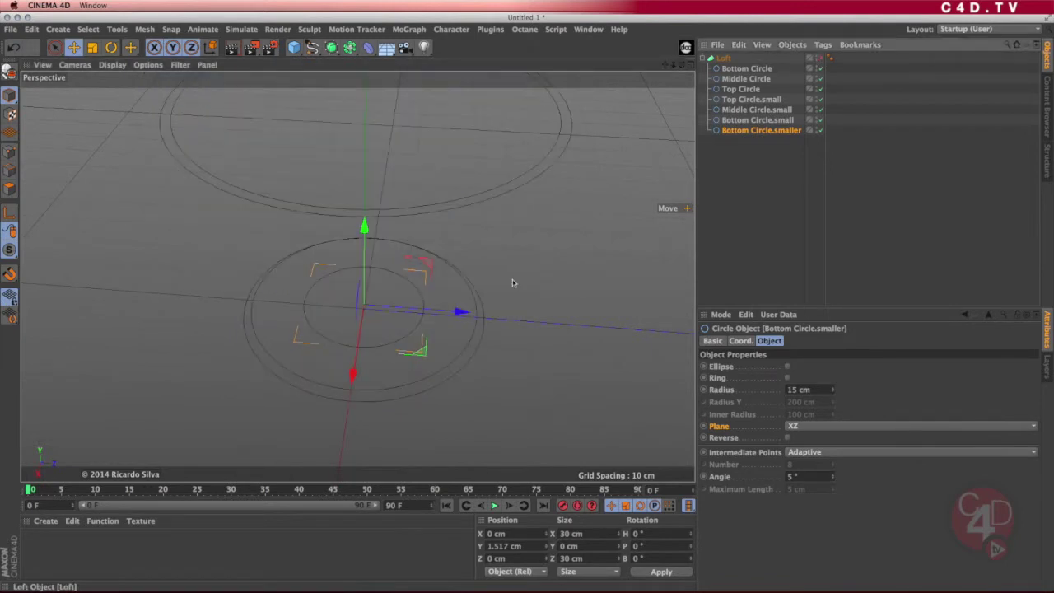
{"action": "left_click_drag", "start_coordinate": [486, 323], "coordinate": [483, 287], "text": "alt"}
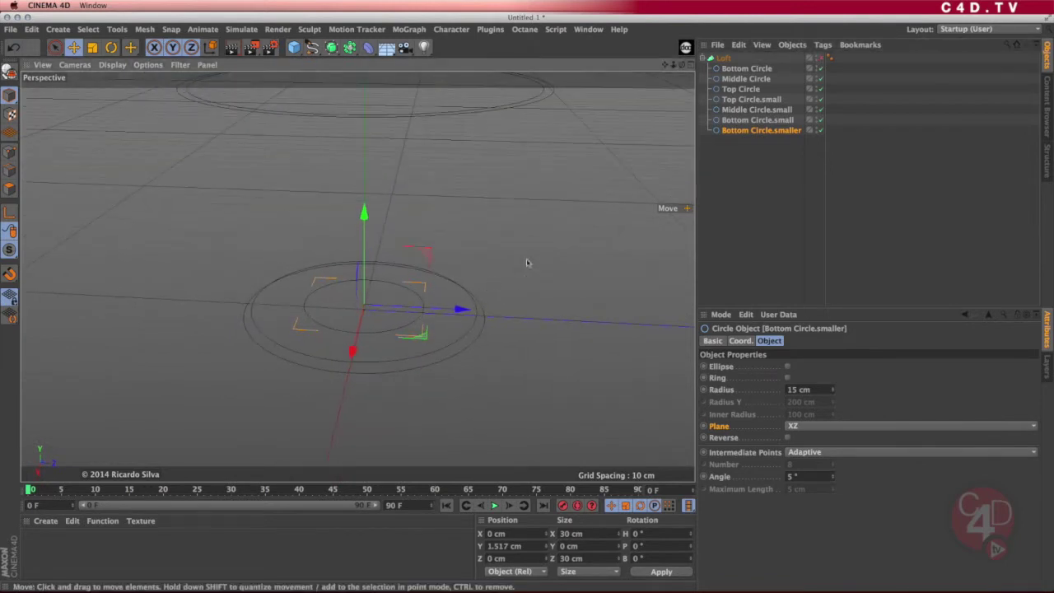
{"action": "left_click", "coordinate": [757, 120]}
{"action": "scroll", "coordinate": [483, 325], "scroll_direction": "up", "scroll_amount": 5}
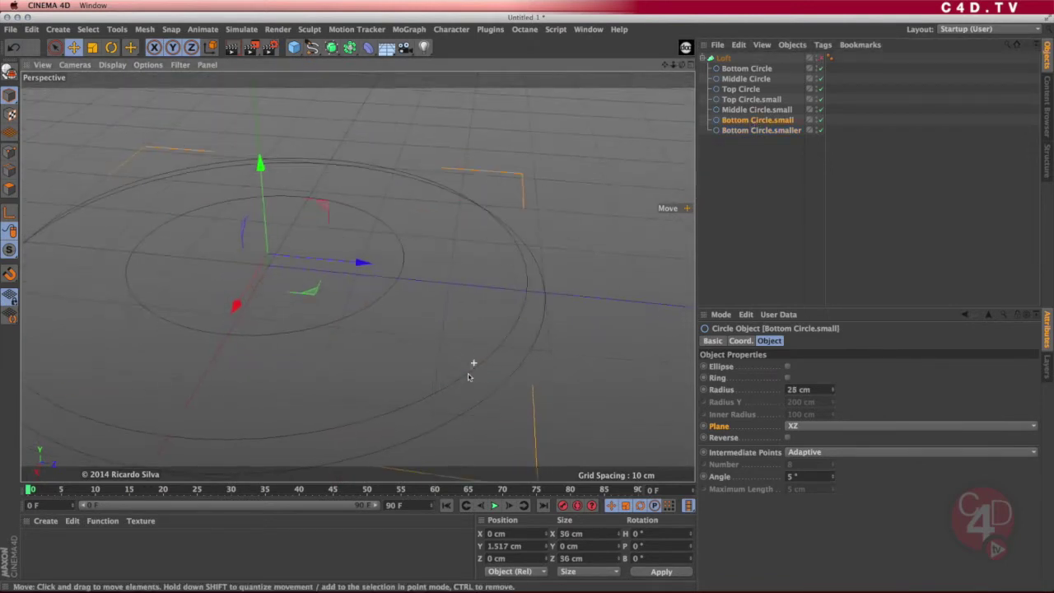
{"action": "left_click", "coordinate": [55, 47]}
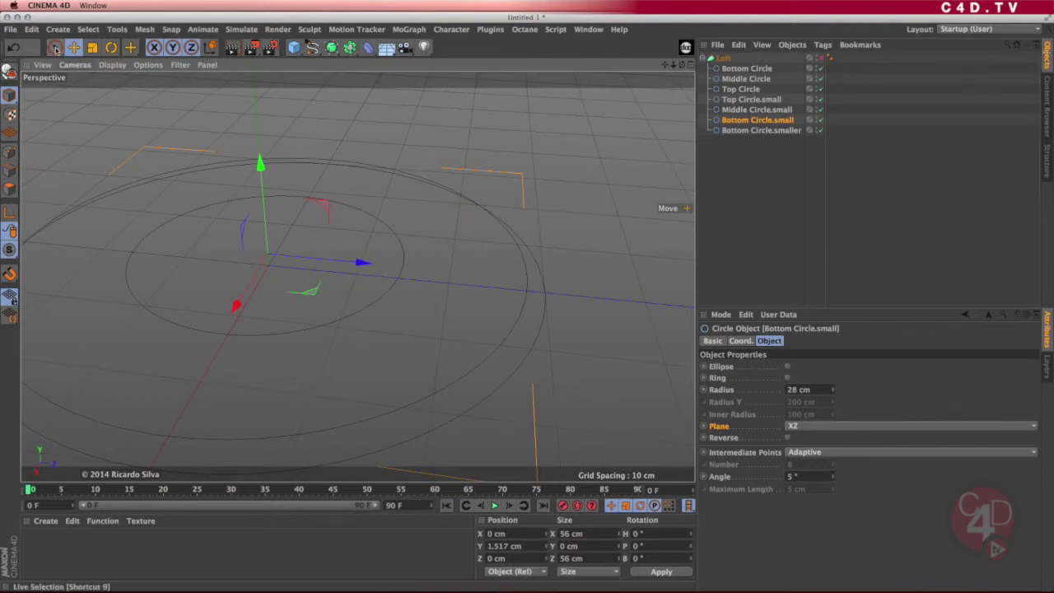
{"action": "left_click", "coordinate": [505, 334]}
{"action": "left_click_drag", "start_coordinate": [485, 326], "coordinate": [439, 280], "text": "alt"}
{"action": "left_click_drag", "start_coordinate": [349, 148], "coordinate": [349, 123]}
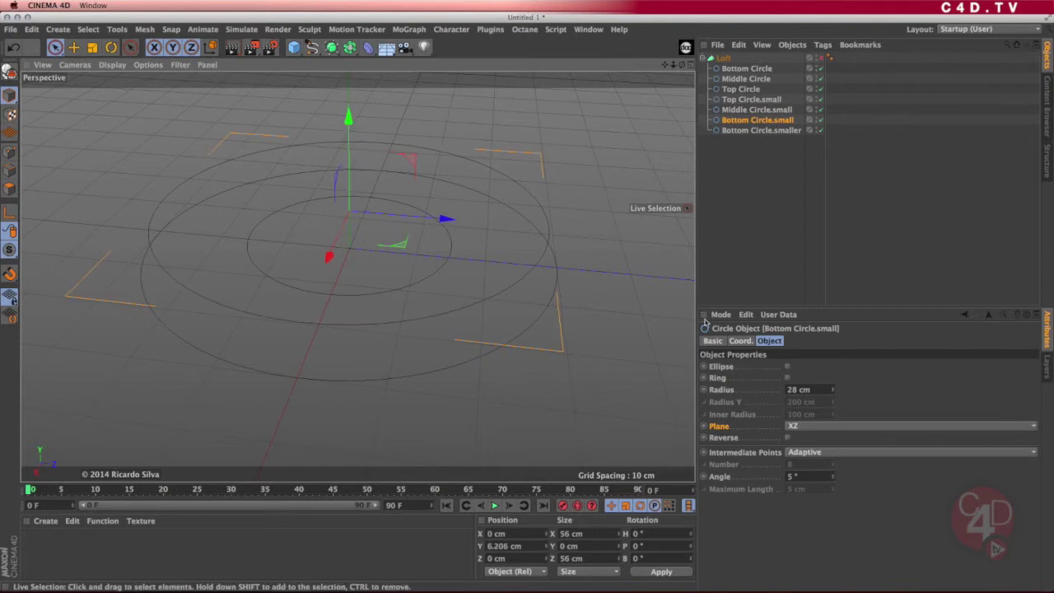
- Set the radius of Bottom Circle.small to 26 cm and enable the Loft generator to check the inner floor
{"action": "left_click_drag", "start_coordinate": [834, 391], "coordinate": [724, 370]}
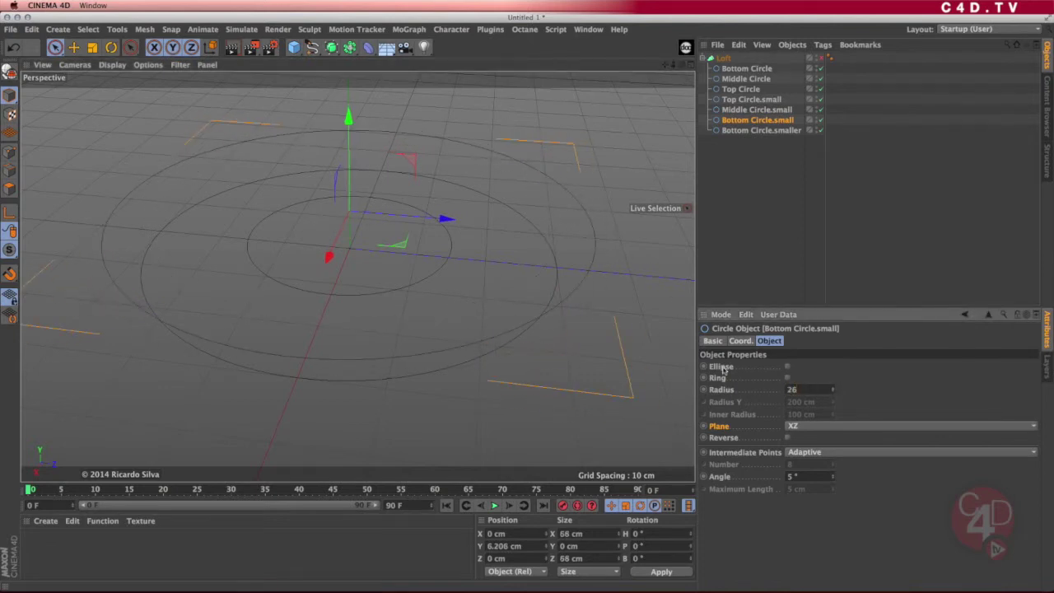
{"action": "type", "text": "26"}
{"action": "key", "text": "Return"}
{"action": "left_click_drag", "start_coordinate": [417, 231], "coordinate": [499, 223], "text": "alt"}
{"action": "left_click", "coordinate": [821, 58]}
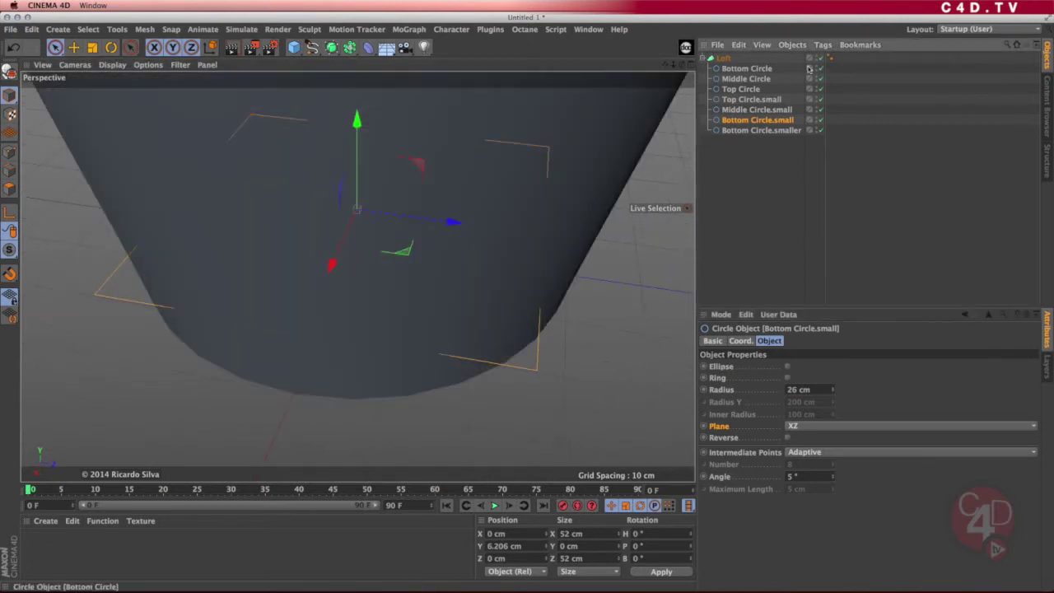
{"action": "right_click_drag", "start_coordinate": [557, 200], "coordinate": [412, 237], "text": "alt"}
{"action": "middle_click_drag", "start_coordinate": [511, 187], "coordinate": [445, 292], "text": "alt"}
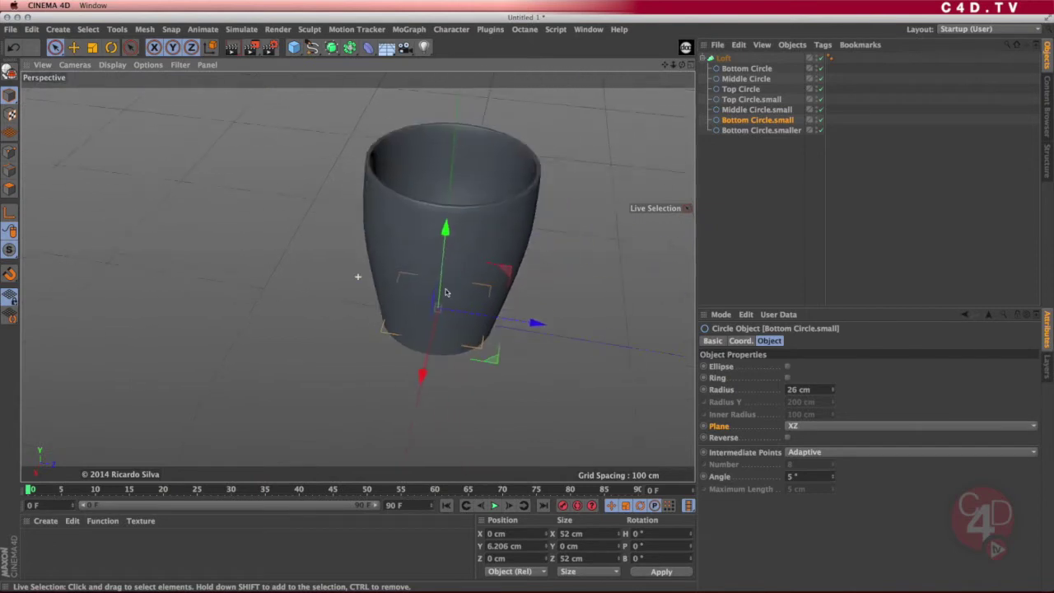
{"action": "left_click_drag", "start_coordinate": [446, 292], "coordinate": [495, 167], "text": "alt"}
{"action": "scroll", "coordinate": [519, 192], "scroll_direction": "up", "scroll_amount": 5}
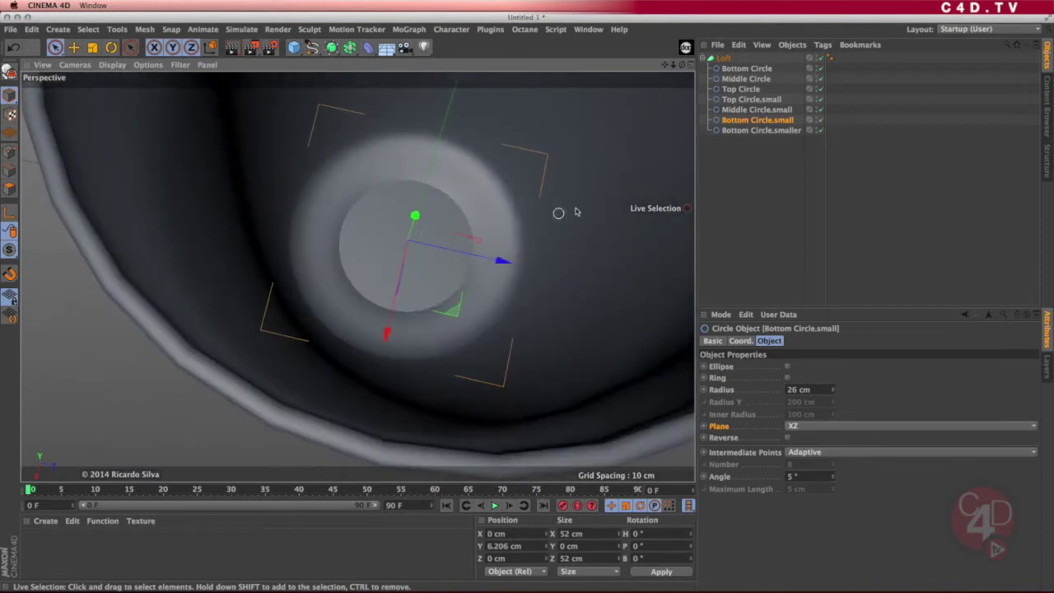
- Try a 1 cm radius for Bottom Circle.smaller, settle on 3 cm, and raise the circle along the Y axis to about 4 cm
{"action": "left_click", "coordinate": [761, 130]}
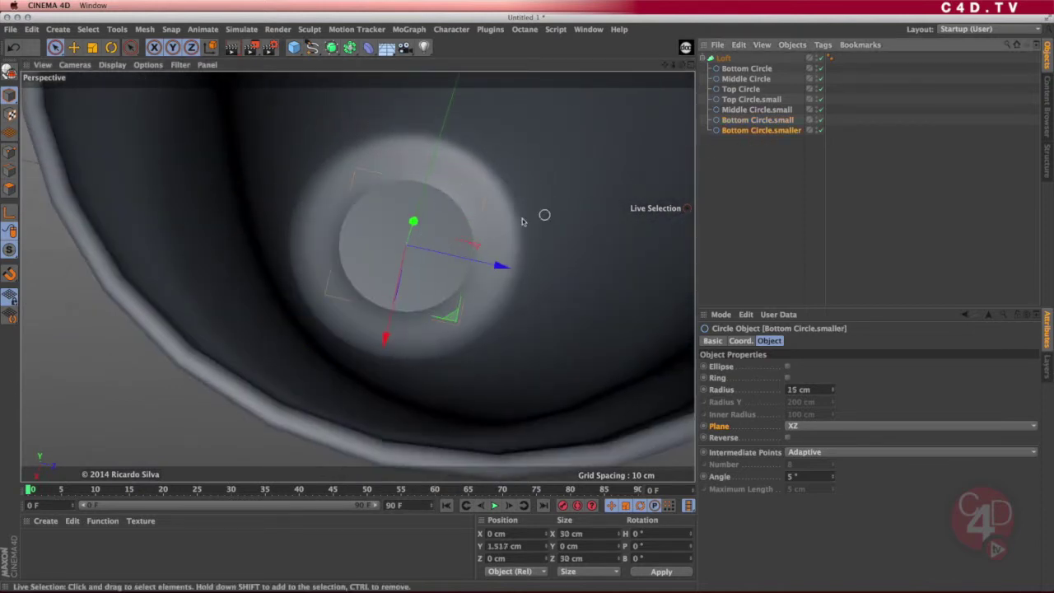
{"action": "double_click", "coordinate": [814, 389]}
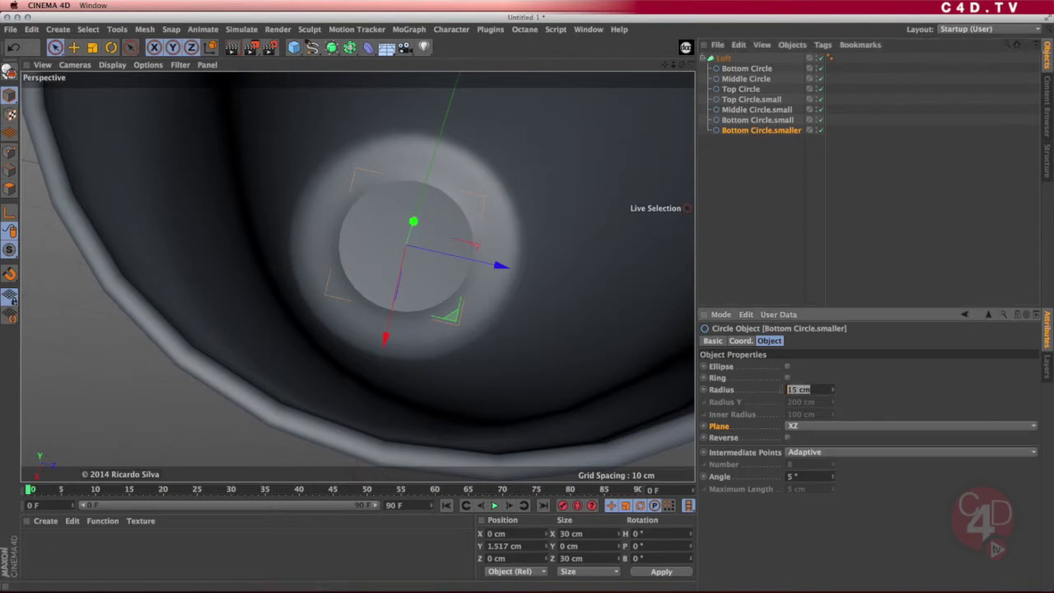
{"action": "key", "text": "Return"}
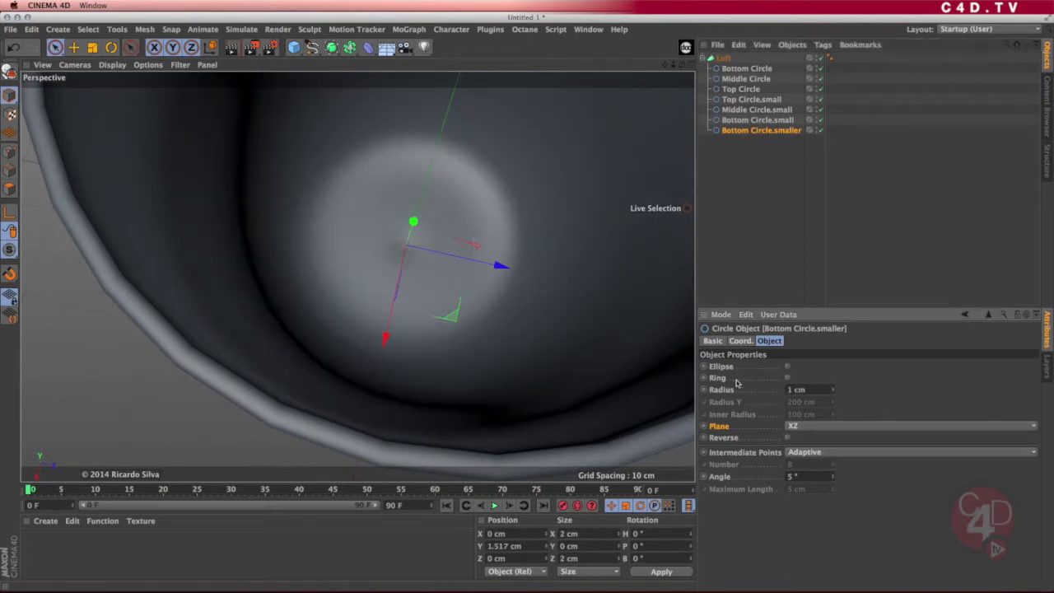
{"action": "left_click_drag", "start_coordinate": [828, 393], "coordinate": [738, 375]}
{"action": "key", "text": "Return"}
{"action": "left_click_drag", "start_coordinate": [414, 222], "coordinate": [412, 177]}
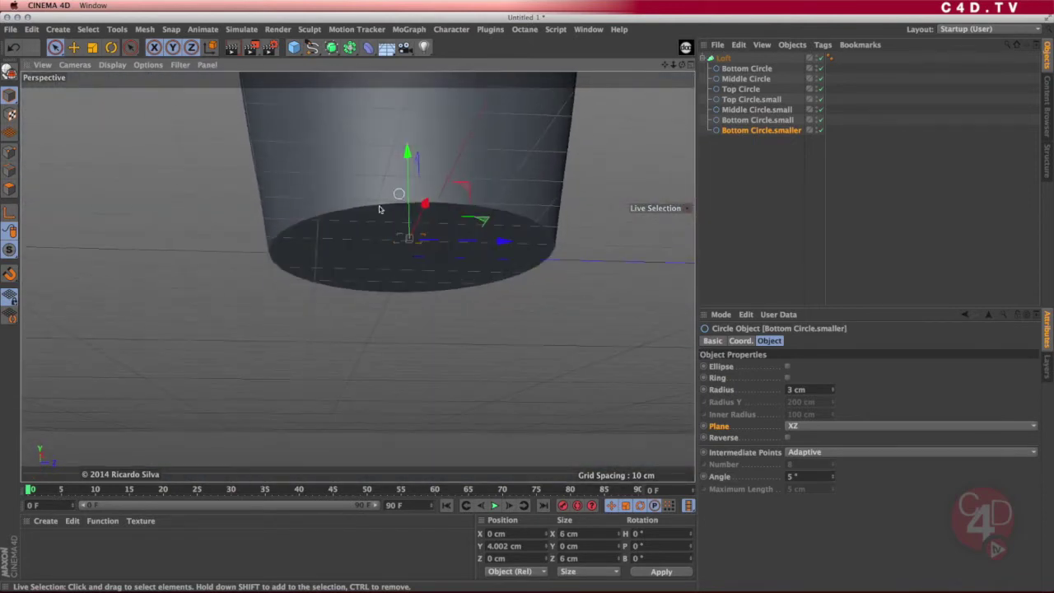
{"action": "left_click_drag", "start_coordinate": [501, 249], "coordinate": [430, 265], "text": "alt"}
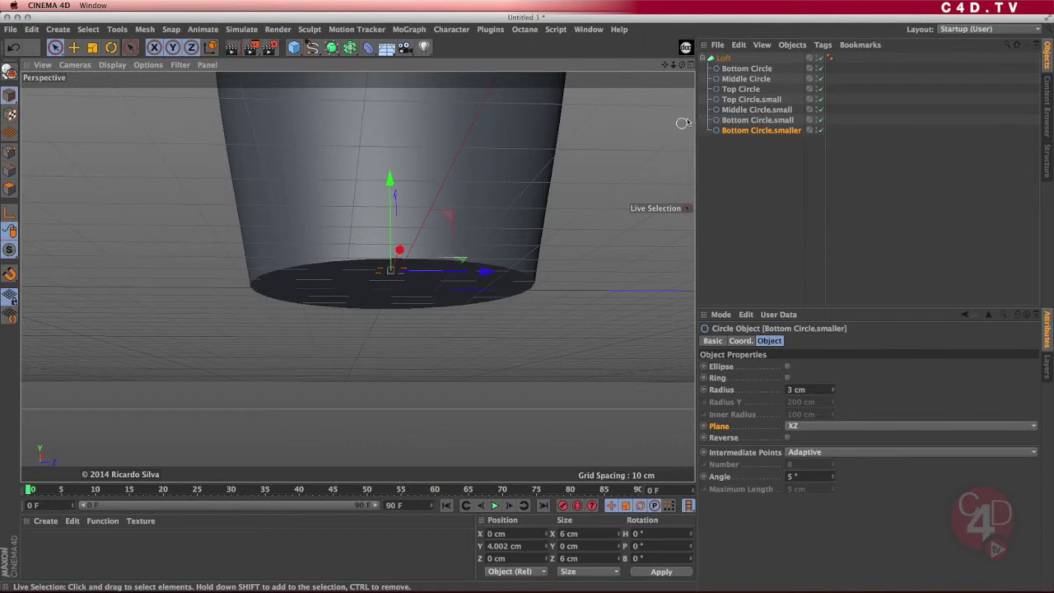
{"action": "left_click", "coordinate": [746, 68]}
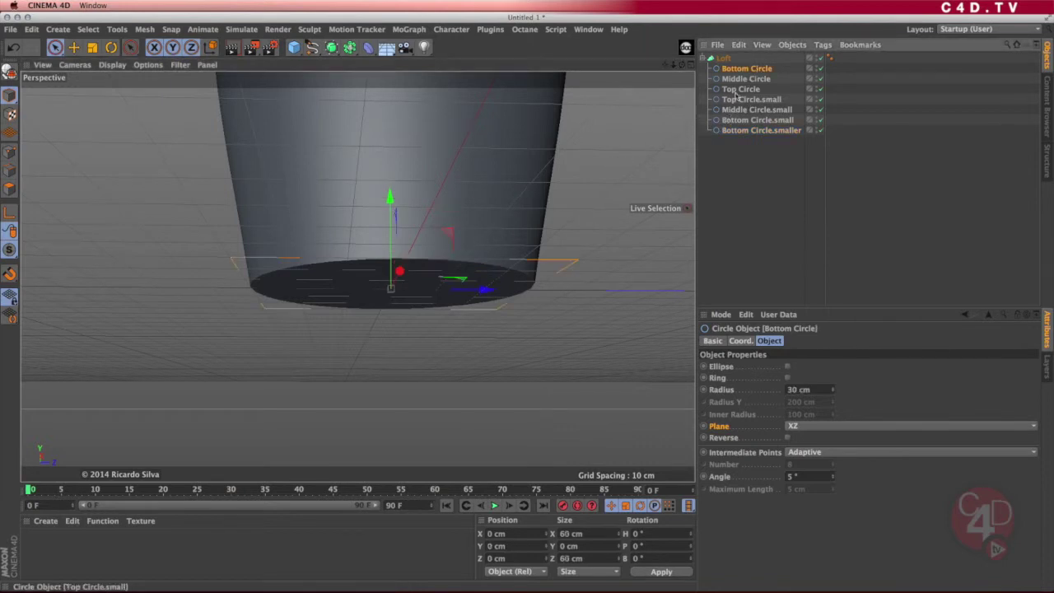
{"action": "mouse_move", "coordinate": [390, 198]}
{"action": "left_mouse_down"}
{"action": "mouse_move", "coordinate": [386, 218]}
{"action": "mouse_move", "coordinate": [389, 183]}
{"action": "left_mouse_up"}
{"action": "key", "text": "super+z"}
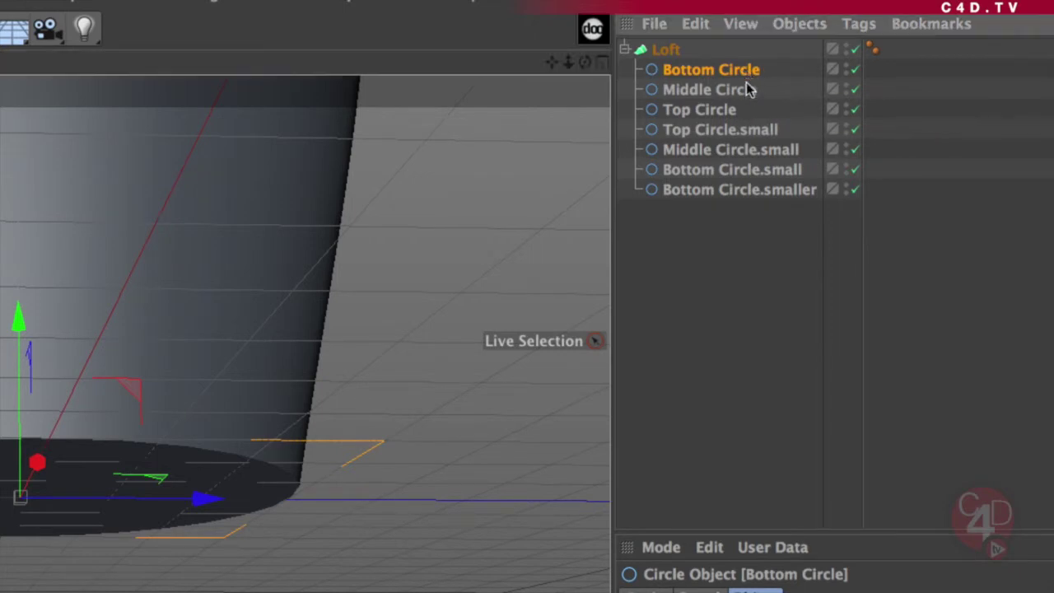
- Go through the Loft's circles one by one, from Middle Circle to Bottom Circle.smaller, to review their order in the hierarchy
{"action": "left_click", "coordinate": [742, 93]}
{"action": "left_click", "coordinate": [730, 109]}
{"action": "left_click", "coordinate": [730, 130]}
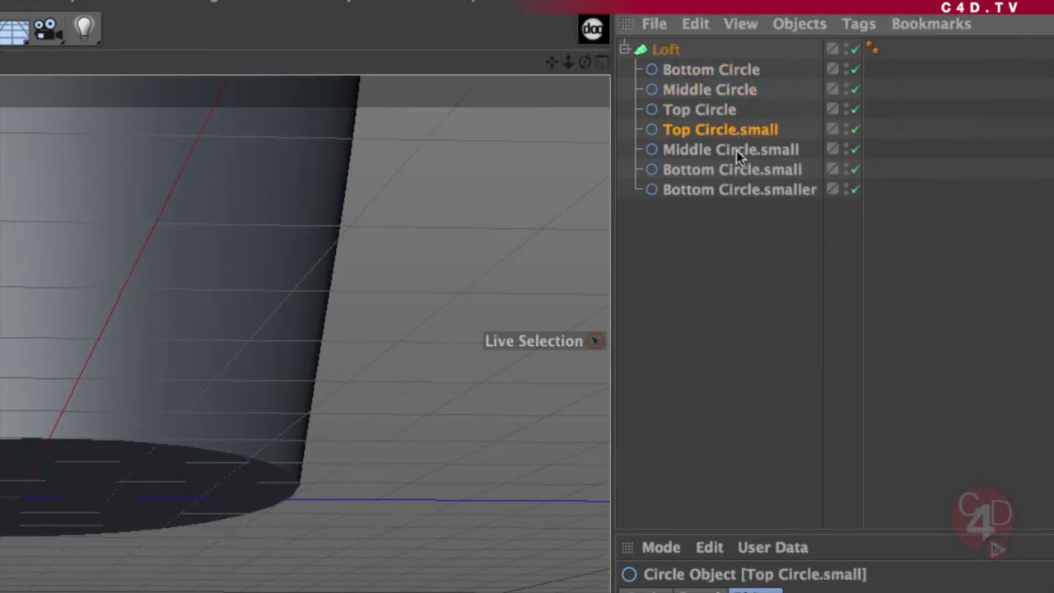
{"action": "left_click", "coordinate": [736, 150]}
{"action": "left_click", "coordinate": [738, 171]}
{"action": "left_click", "coordinate": [758, 191]}
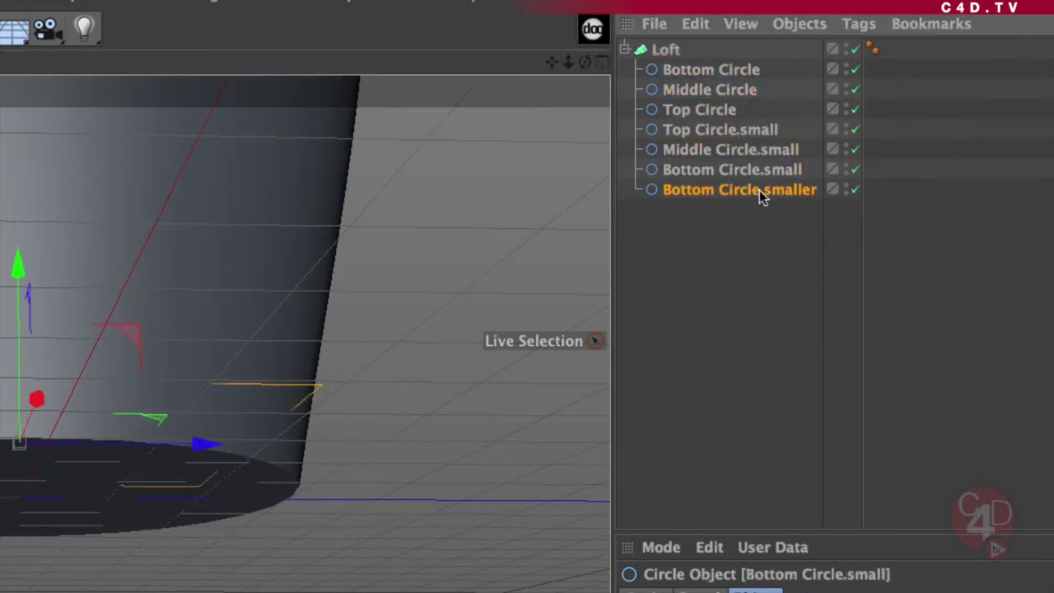
- Duplicate Bottom Circle at the start of the Loft hierarchy and rename the copy as Bottom Circle.small
{"action": "left_click", "coordinate": [713, 69]}
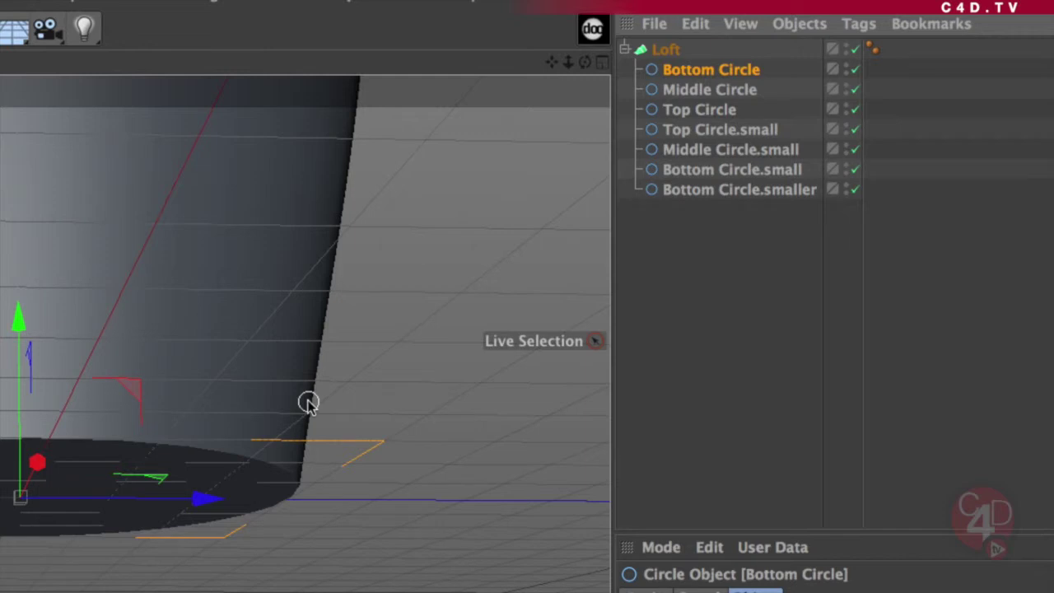
{"action": "left_click_drag", "start_coordinate": [718, 72], "coordinate": [715, 61]}
{"action": "double_click", "coordinate": [738, 72]}
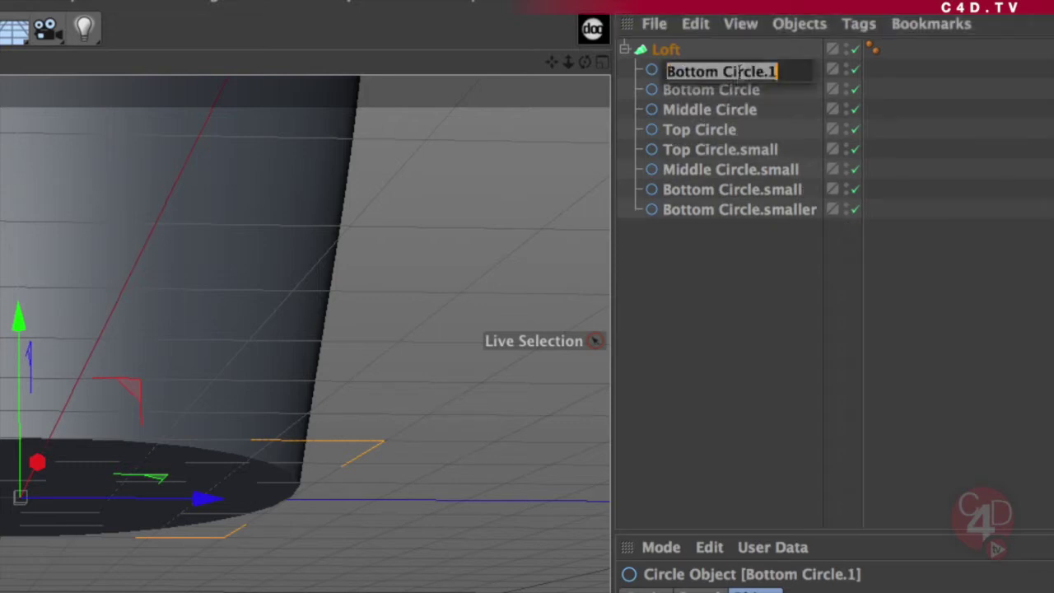
{"action": "left_click", "coordinate": [785, 71]}
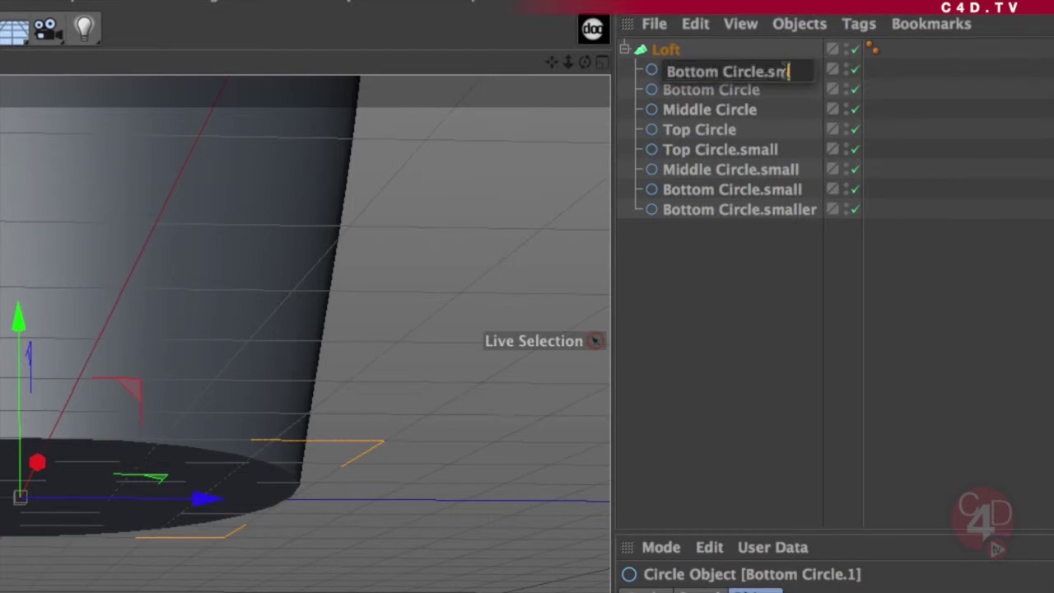
{"action": "type", "text": "small"}
{"action": "key", "text": "Return"}
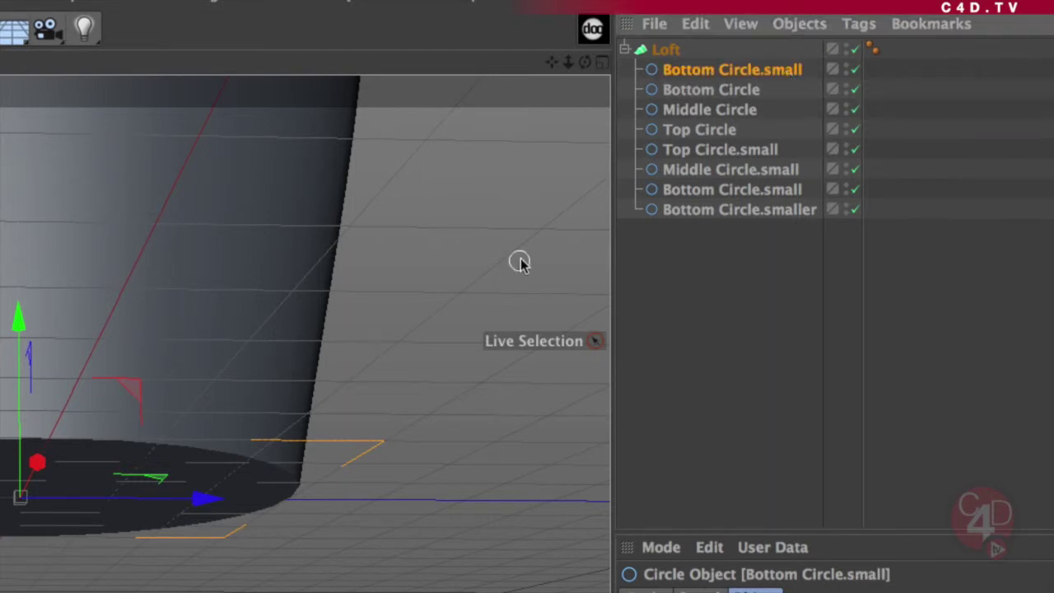
- Disable the Loft generator and set the radius of the first Bottom Circle.small in the hierarchy to 10 cm
{"action": "left_click", "coordinate": [855, 49]}
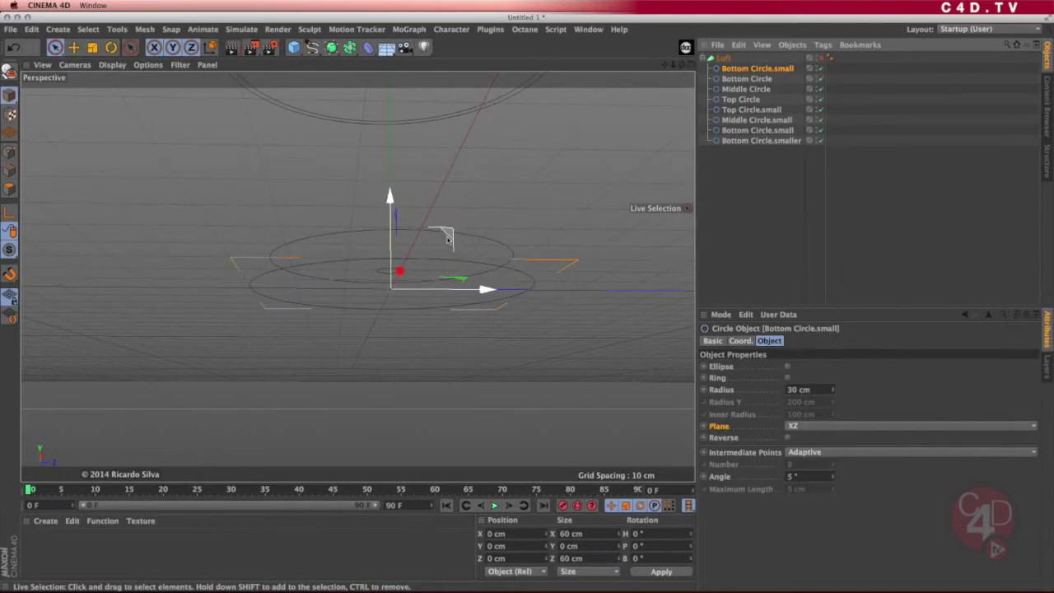
{"action": "left_click_drag", "start_coordinate": [441, 240], "coordinate": [457, 262], "text": "alt"}
{"action": "right_click_drag", "start_coordinate": [495, 194], "coordinate": [453, 215], "text": "alt"}
{"action": "middle_click_drag", "start_coordinate": [452, 215], "coordinate": [423, 233], "text": "alt"}
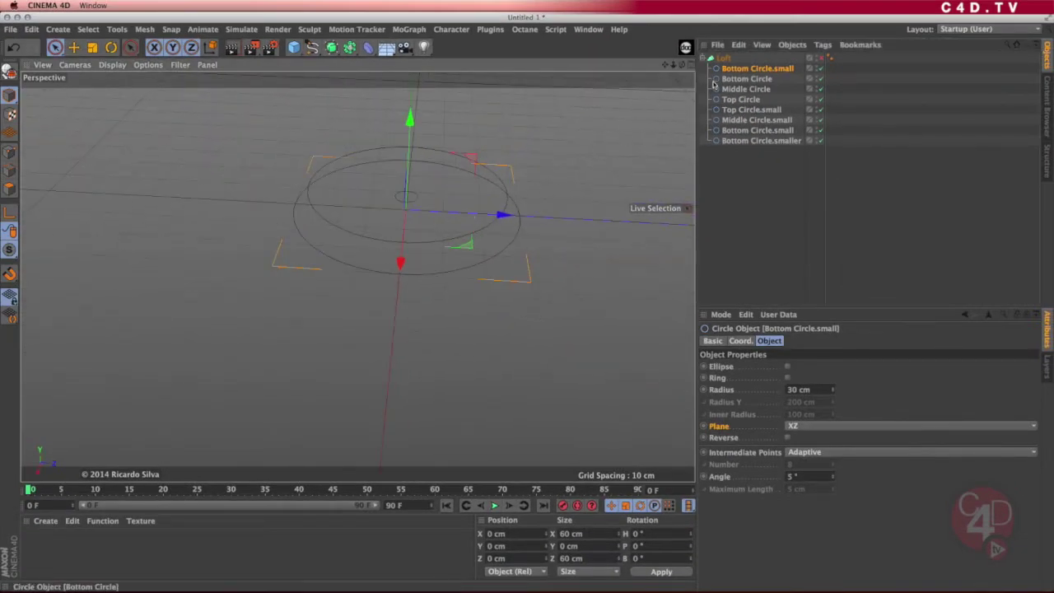
{"action": "left_click", "coordinate": [819, 391]}
{"action": "type", "text": "10"}
{"action": "key", "text": "Return"}
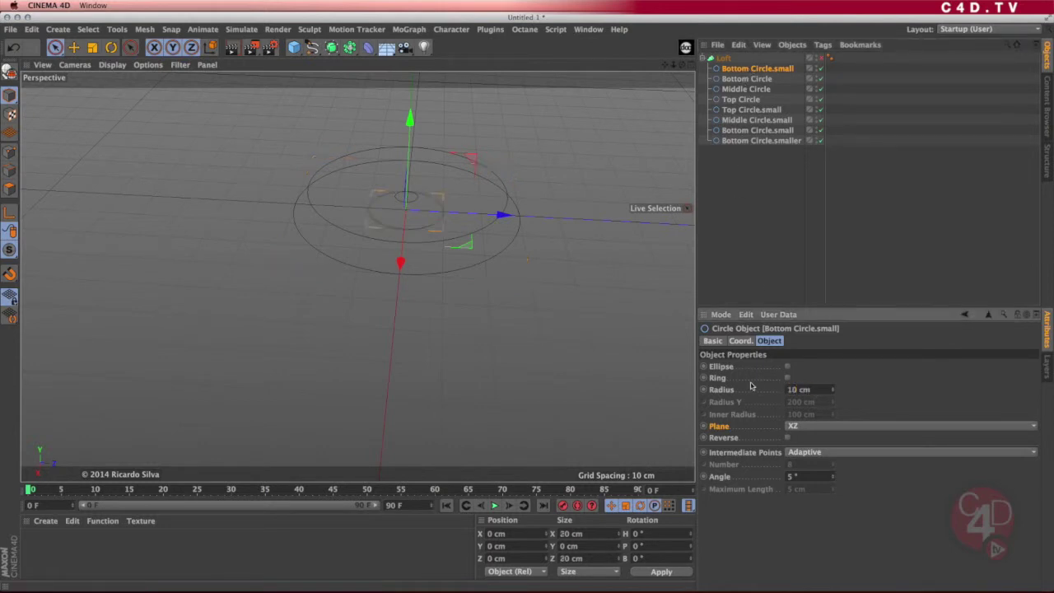
- Compare the first Bottom Circle.small with Bottom Circle, then enable the Loft generator and examine the cup's underside and outer profile
{"action": "left_click_drag", "start_coordinate": [438, 228], "coordinate": [459, 225], "text": "alt"}
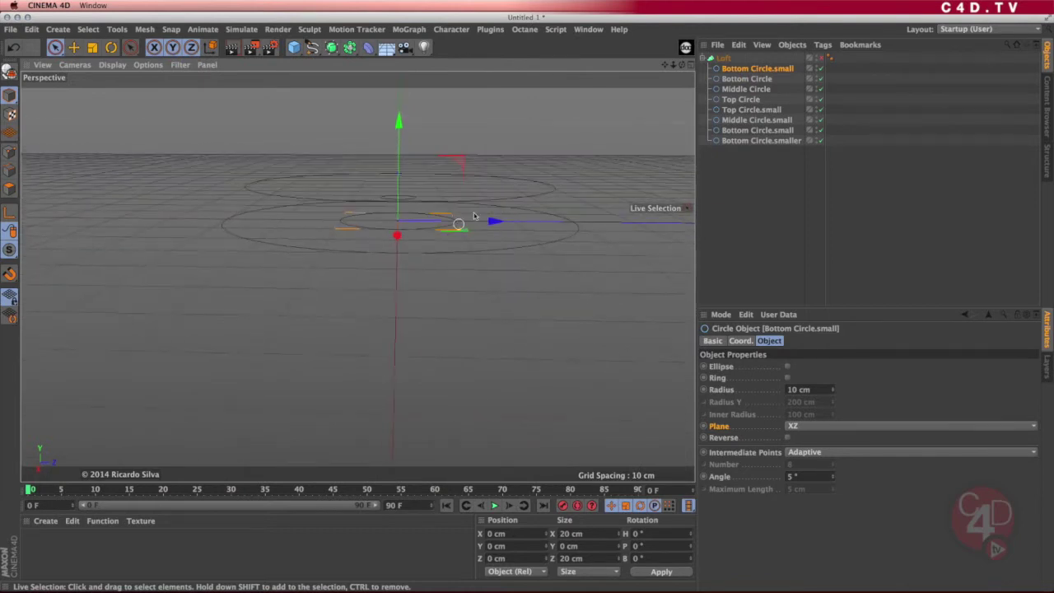
{"action": "left_click", "coordinate": [757, 80]}
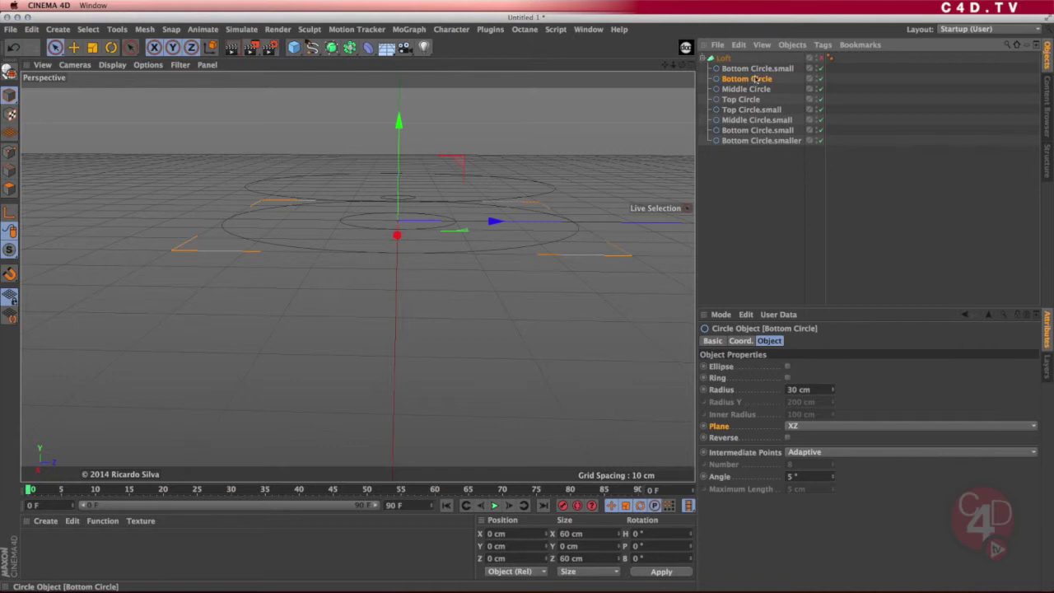
{"action": "left_click", "coordinate": [753, 69]}
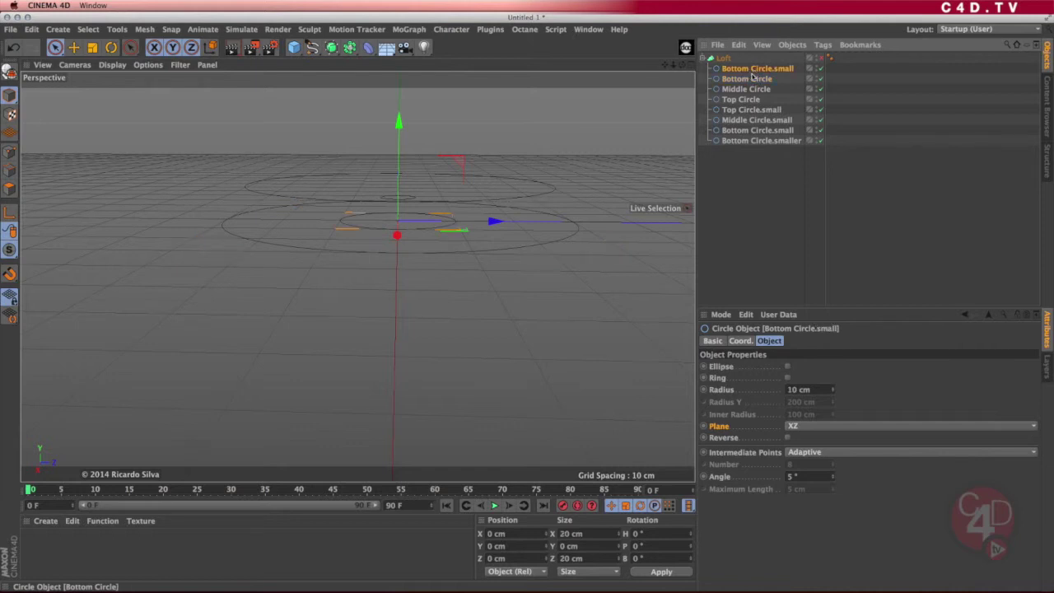
{"action": "left_click", "coordinate": [820, 59]}
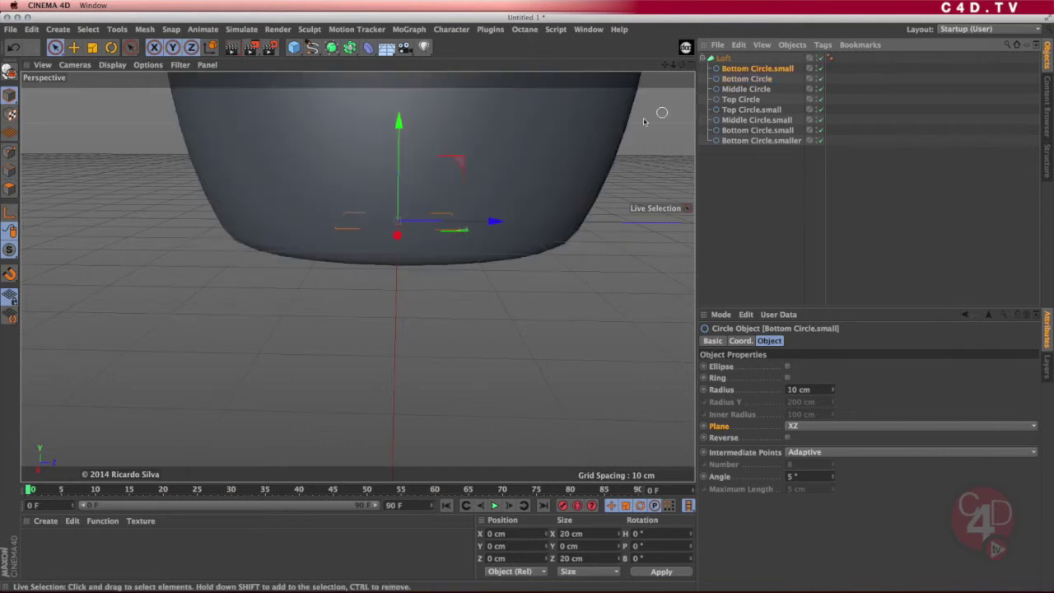
{"action": "left_click_drag", "start_coordinate": [466, 238], "coordinate": [327, 273], "text": "alt"}
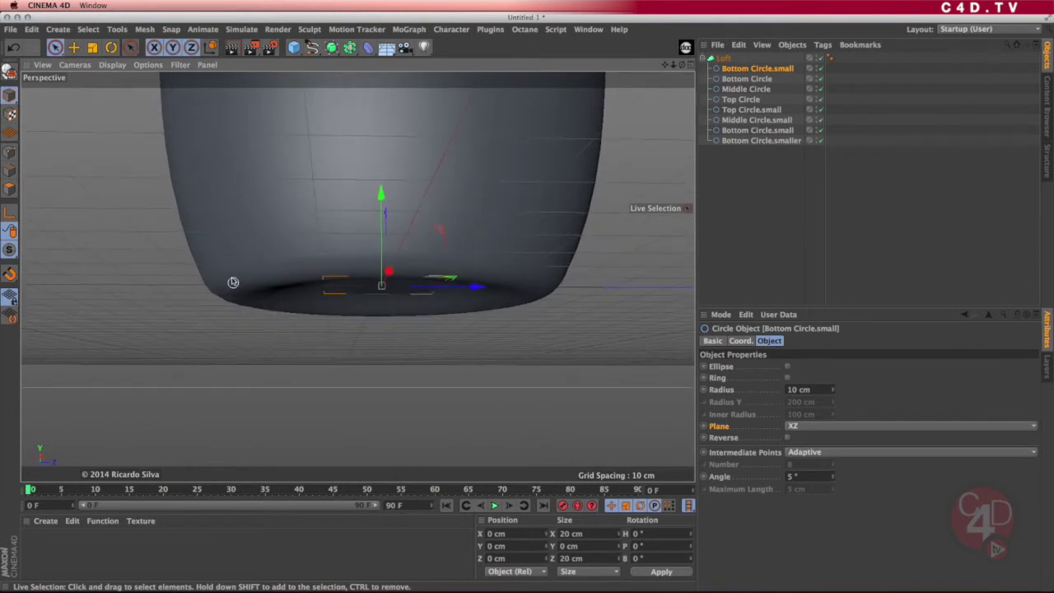
{"action": "scroll", "coordinate": [440, 226], "scroll_direction": "down", "scroll_amount": 5}
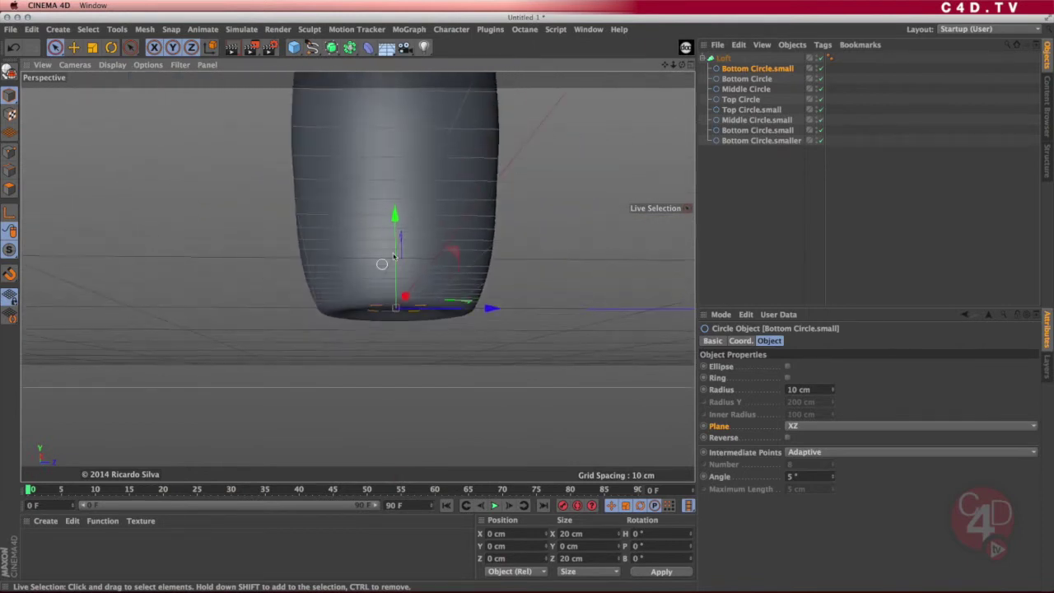
{"action": "left_click_drag", "start_coordinate": [424, 222], "coordinate": [412, 254], "text": "alt"}
{"action": "middle_click_drag", "start_coordinate": [437, 209], "coordinate": [429, 252], "text": "alt"}
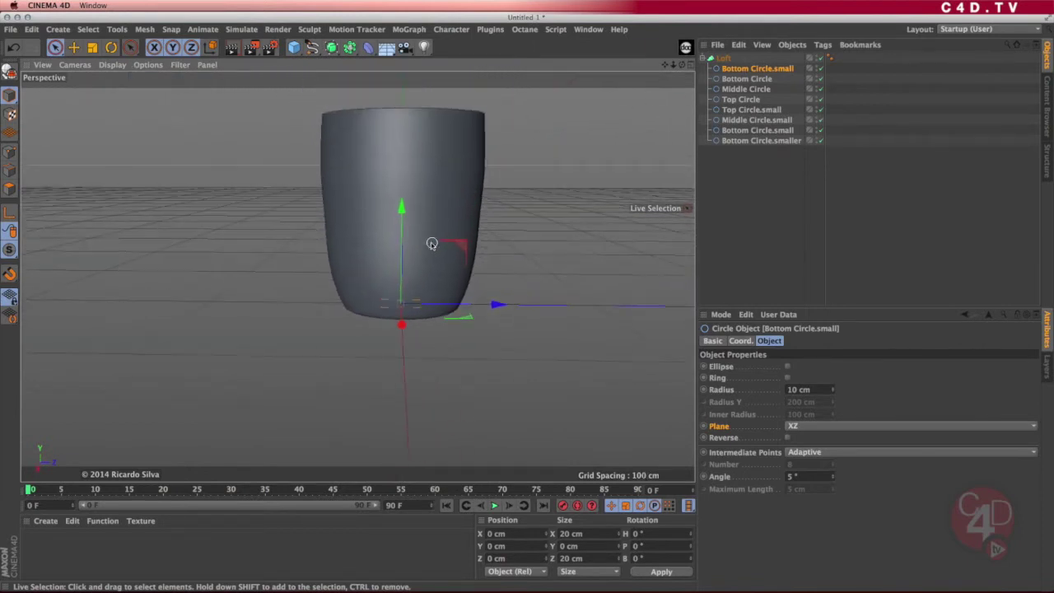
- Scale Top Circle and Top Circle.small down together to narrow the cup's rim
{"action": "left_click_drag", "start_coordinate": [430, 245], "coordinate": [413, 280], "text": "alt"}
{"action": "middle_click_drag", "start_coordinate": [438, 205], "coordinate": [432, 227], "text": "alt"}
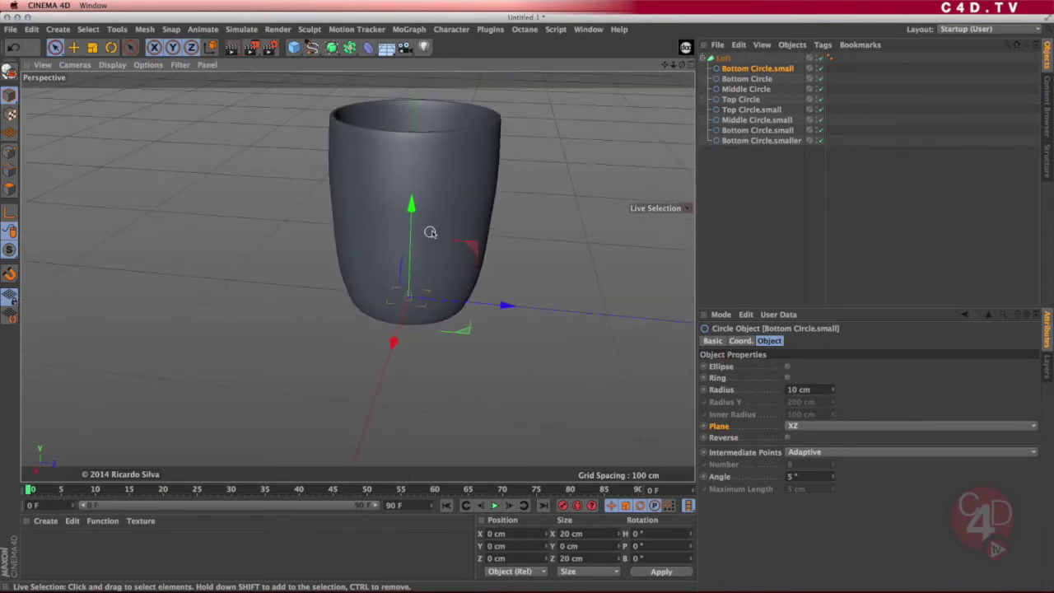
{"action": "right_click_drag", "start_coordinate": [431, 233], "coordinate": [409, 242], "text": "alt"}
{"action": "left_click_drag", "start_coordinate": [409, 241], "coordinate": [431, 240], "text": "alt"}
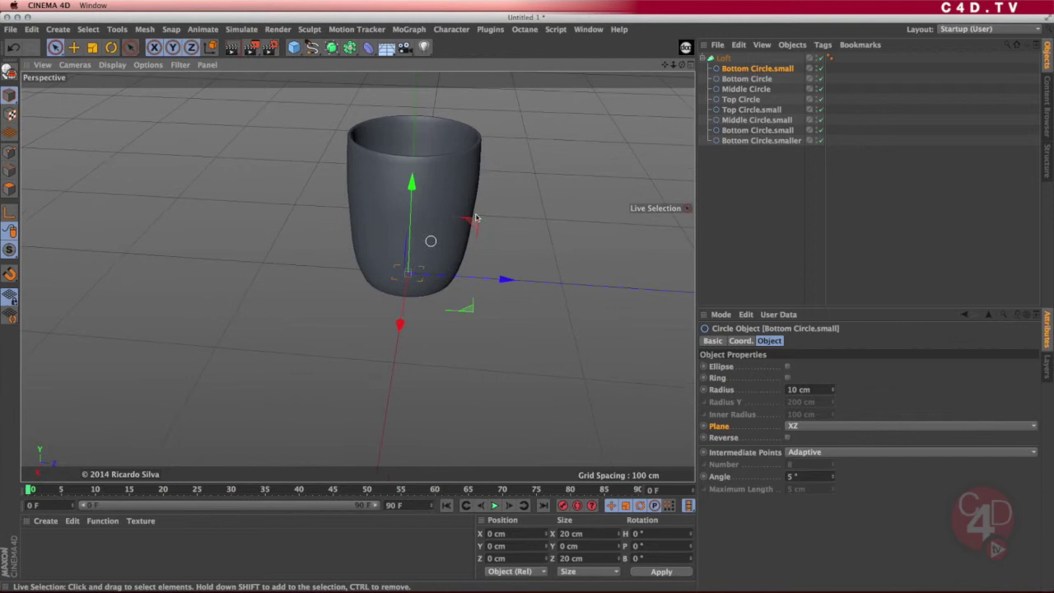
{"action": "left_click", "coordinate": [745, 100]}
{"action": "left_click", "coordinate": [751, 110], "text": "shift"}
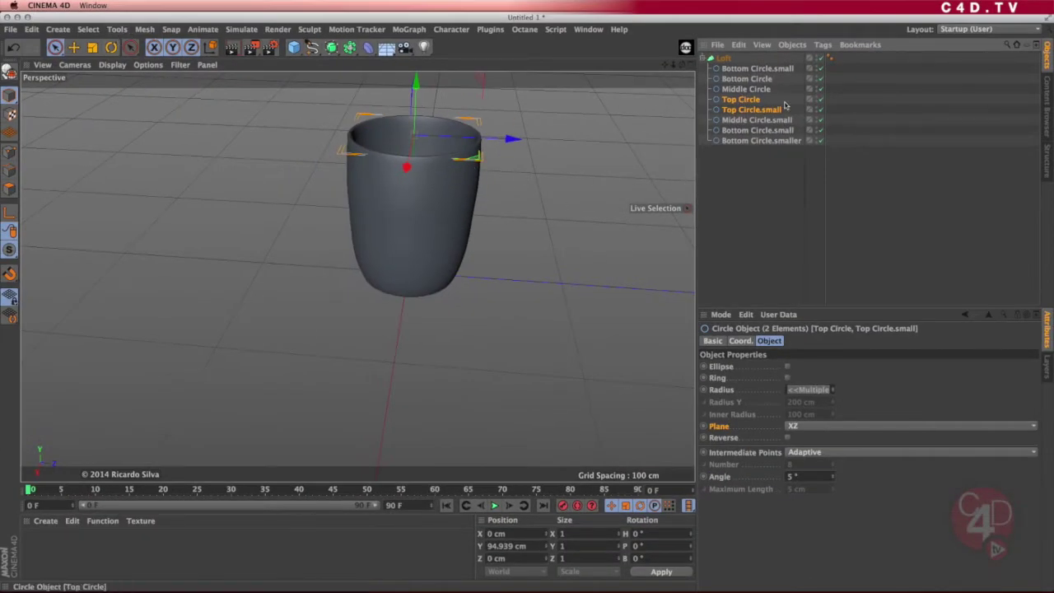
{"action": "left_click", "coordinate": [95, 48]}
{"action": "left_click_drag", "start_coordinate": [566, 109], "coordinate": [525, 121]}
{"action": "mouse_move", "coordinate": [432, 197]}
{"action": "left_mouse_down", "text": "alt"}
{"action": "mouse_move", "coordinate": [449, 151]}
{"action": "mouse_move", "coordinate": [449, 170]}
{"action": "left_mouse_up", "text": "alt"}
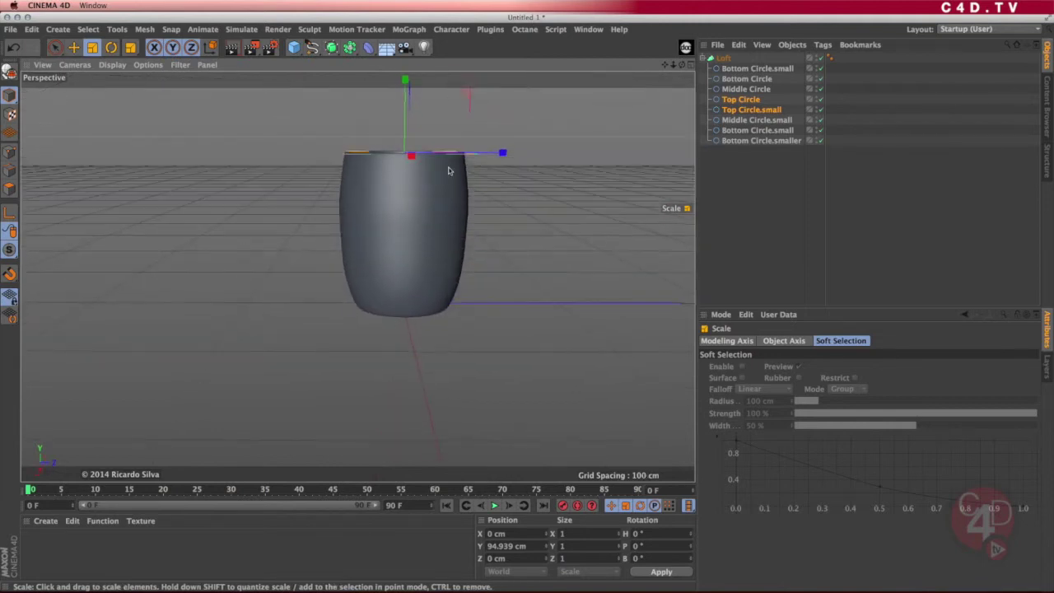
- Lower Middle Circle and Middle Circle.small together to about Y 54.4 cm and scale both down slightly to slim the cup's middle
{"action": "left_click", "coordinate": [750, 89]}
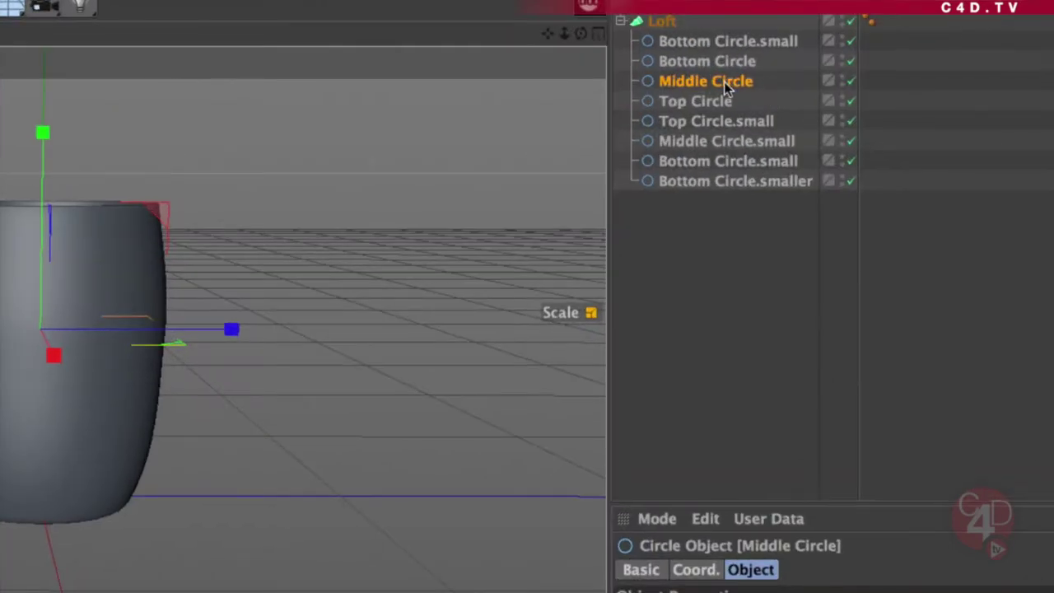
{"action": "left_click", "coordinate": [736, 145], "text": "ctrl"}
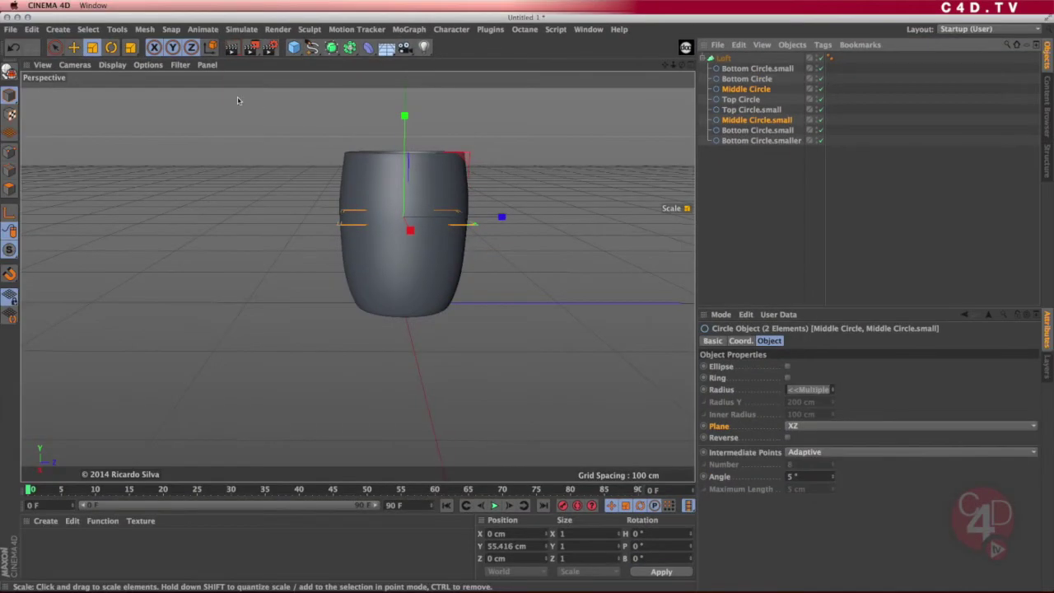
{"action": "left_click", "coordinate": [73, 47]}
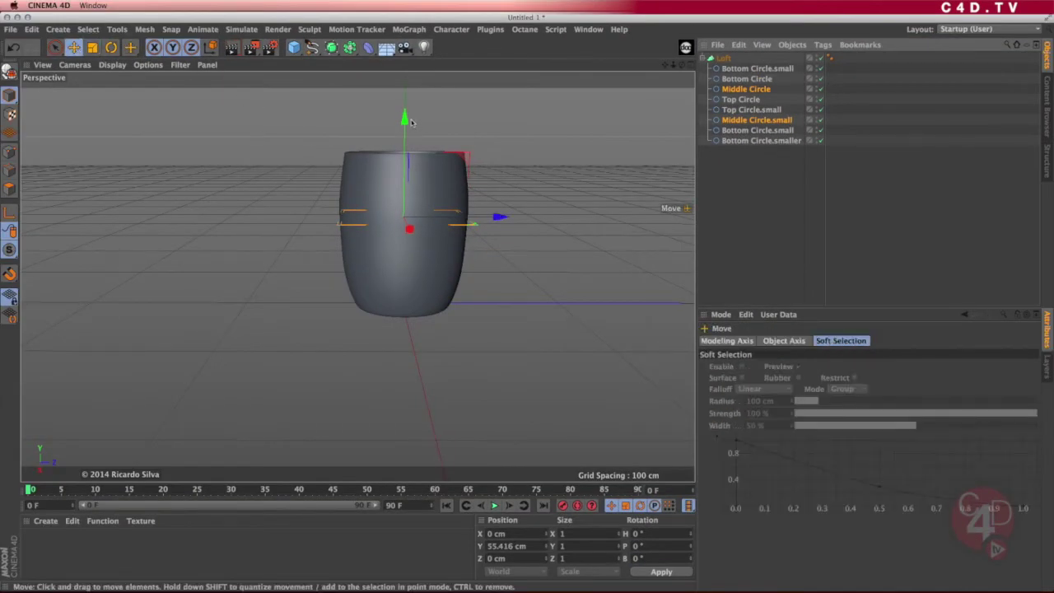
{"action": "mouse_move", "coordinate": [411, 121]}
{"action": "left_mouse_down"}
{"action": "mouse_move", "coordinate": [407, 142]}
{"action": "mouse_move", "coordinate": [405, 97]}
{"action": "mouse_move", "coordinate": [403, 134]}
{"action": "left_mouse_up"}
{"action": "left_click", "coordinate": [92, 47]}
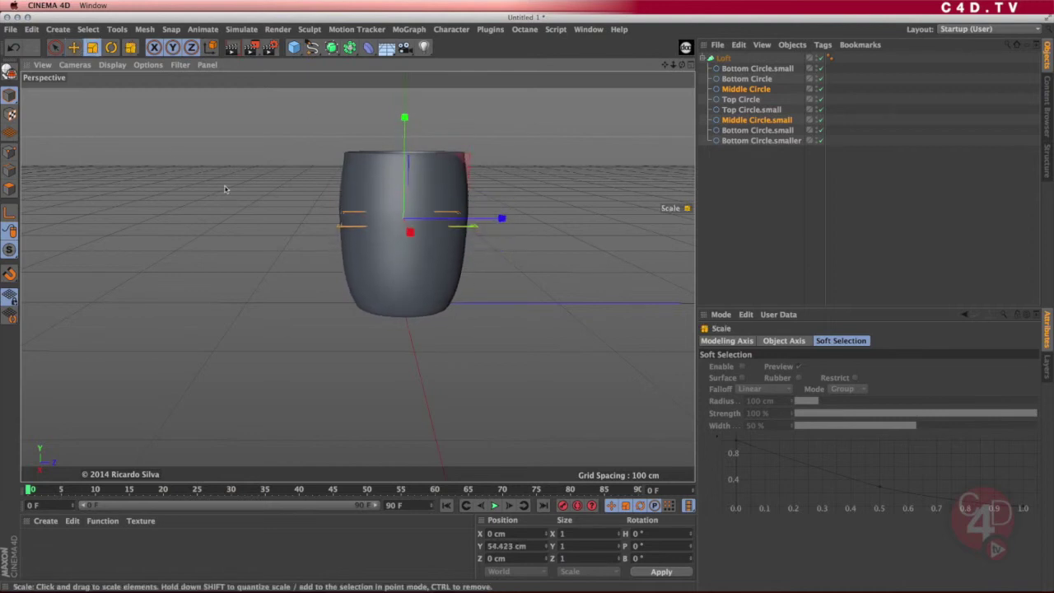
{"action": "left_click_drag", "start_coordinate": [225, 190], "coordinate": [198, 206]}
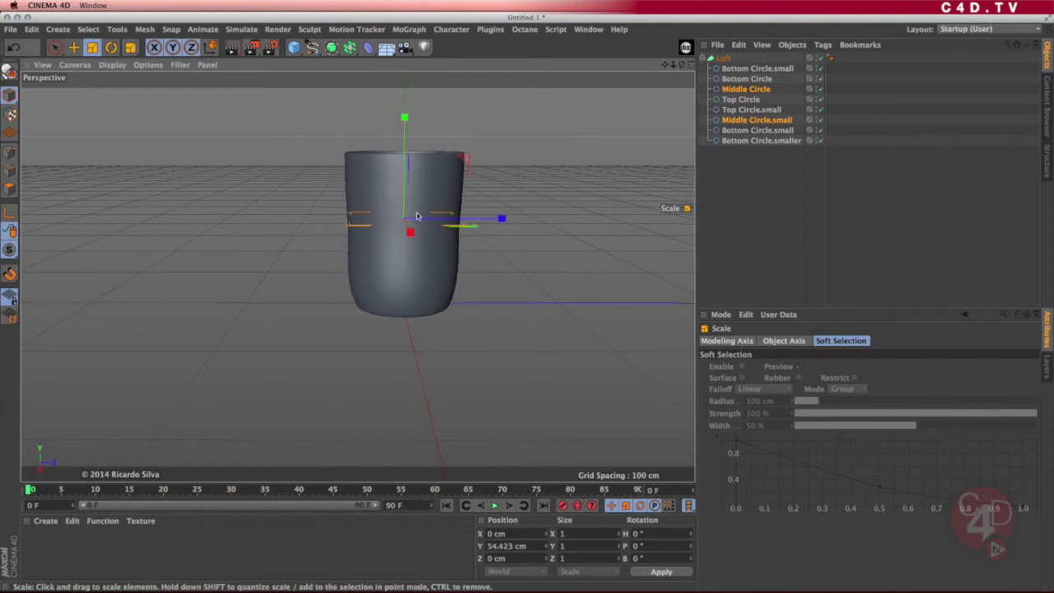
{"action": "mouse_move", "coordinate": [417, 216]}
{"action": "left_mouse_down", "text": "alt"}
{"action": "mouse_move", "coordinate": [394, 308]}
{"action": "mouse_move", "coordinate": [417, 236]}
{"action": "left_mouse_up", "text": "alt"}
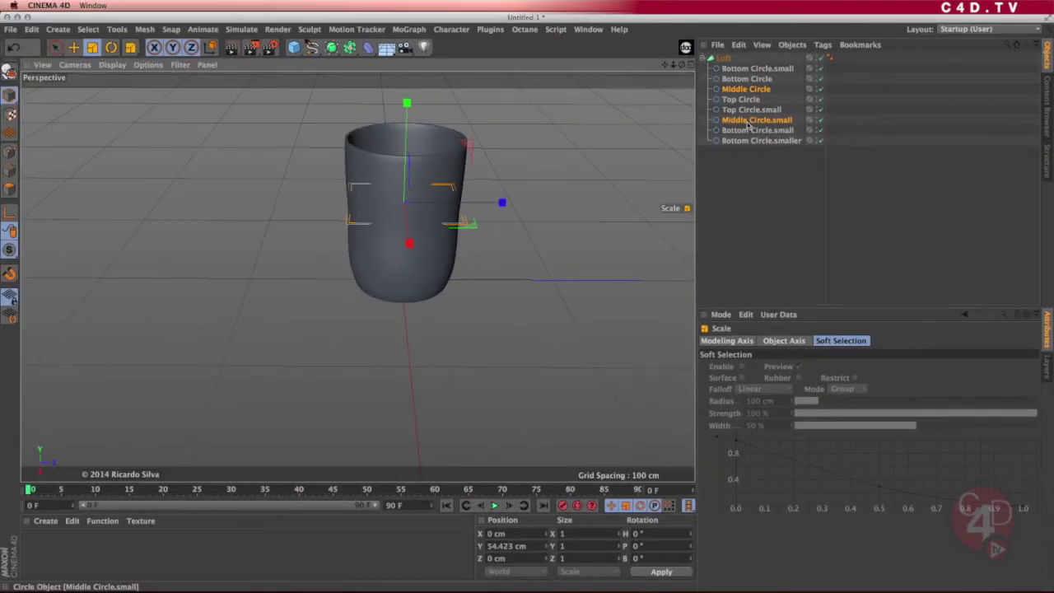
- Try scaling Middle Circle alone to a radius of about 51 cm, inspect the circles with the Loft generator disabled, and undo the changes
{"action": "left_click", "coordinate": [748, 164]}
{"action": "left_click", "coordinate": [755, 90]}
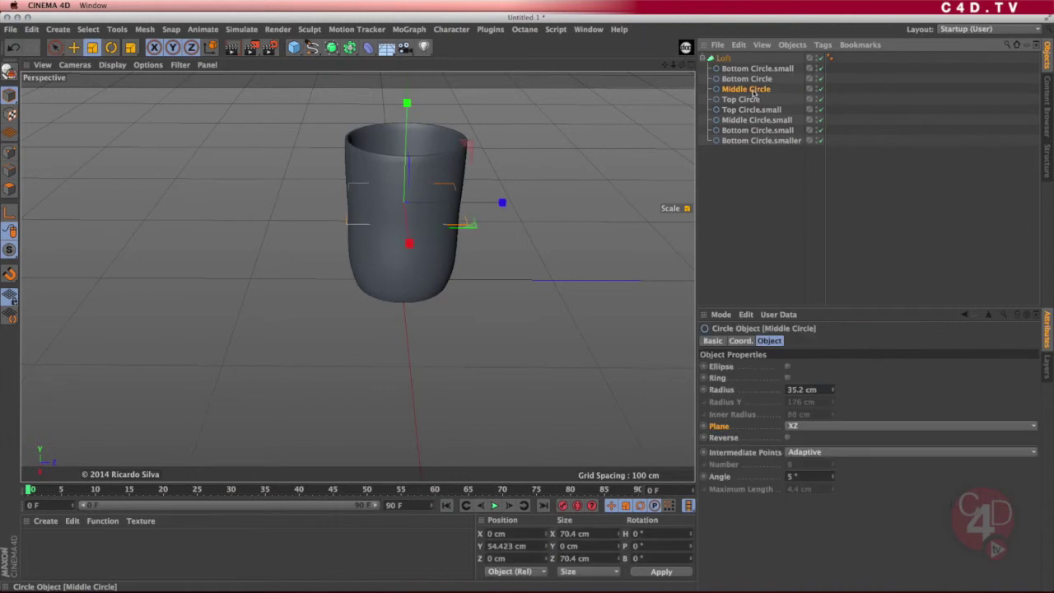
{"action": "left_click_drag", "start_coordinate": [513, 140], "coordinate": [665, 89]}
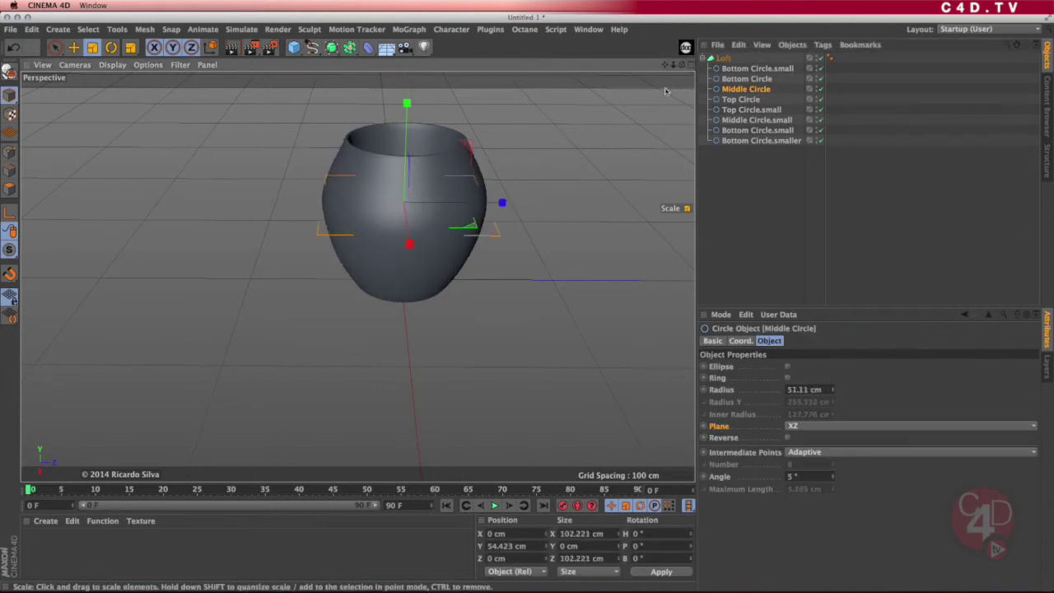
{"action": "left_click_drag", "start_coordinate": [454, 201], "coordinate": [452, 262], "text": "alt"}
{"action": "right_click_drag", "start_coordinate": [463, 163], "coordinate": [497, 162], "text": "alt"}
{"action": "left_click_drag", "start_coordinate": [465, 172], "coordinate": [464, 206], "text": "alt"}
{"action": "left_click", "coordinate": [823, 57]}
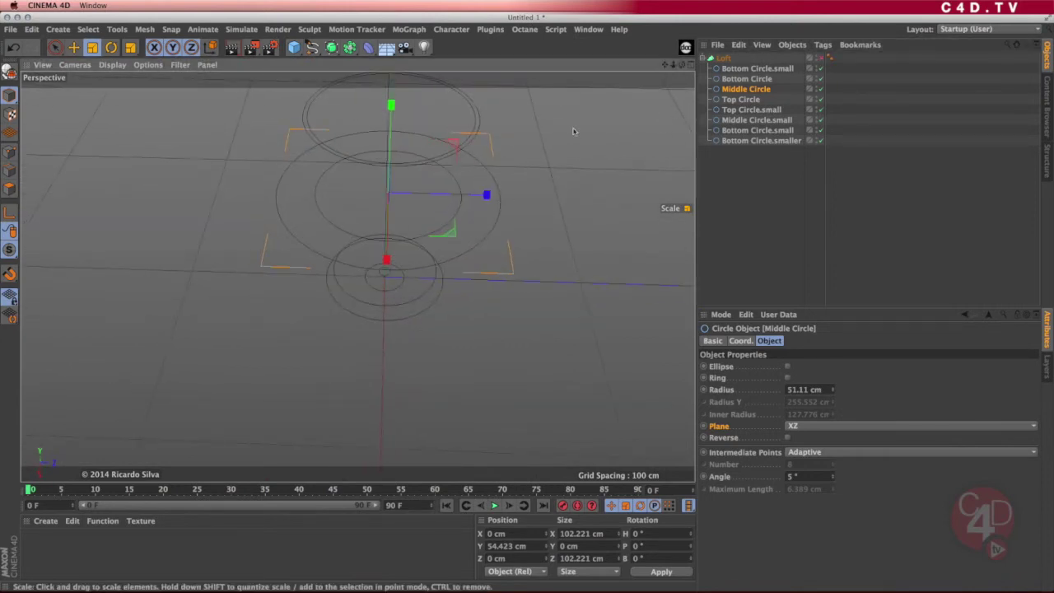
{"action": "left_click_drag", "start_coordinate": [486, 194], "coordinate": [467, 225], "text": "alt"}
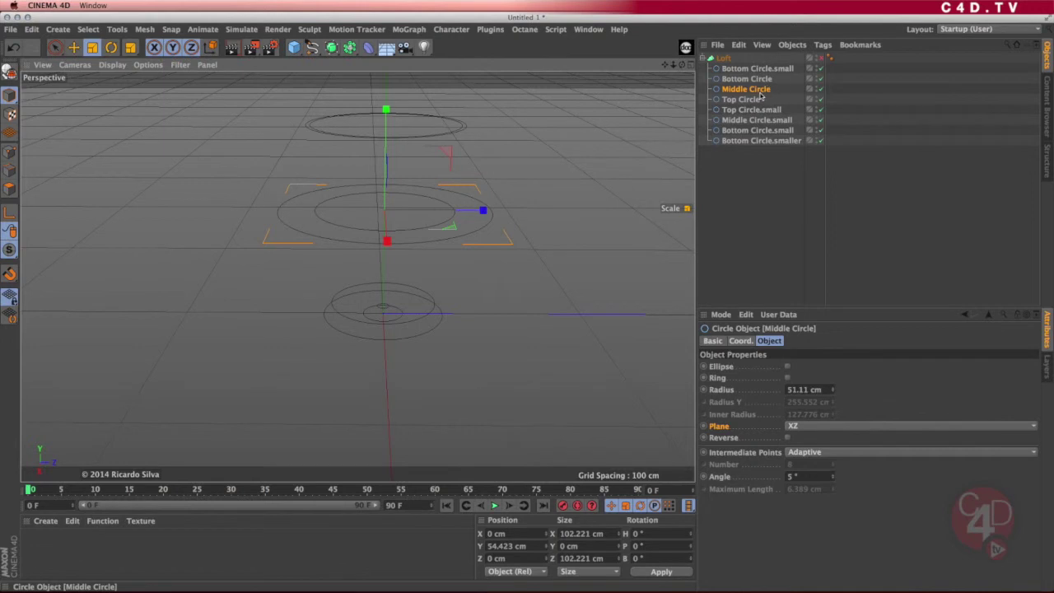
{"action": "key", "text": "super+z"}
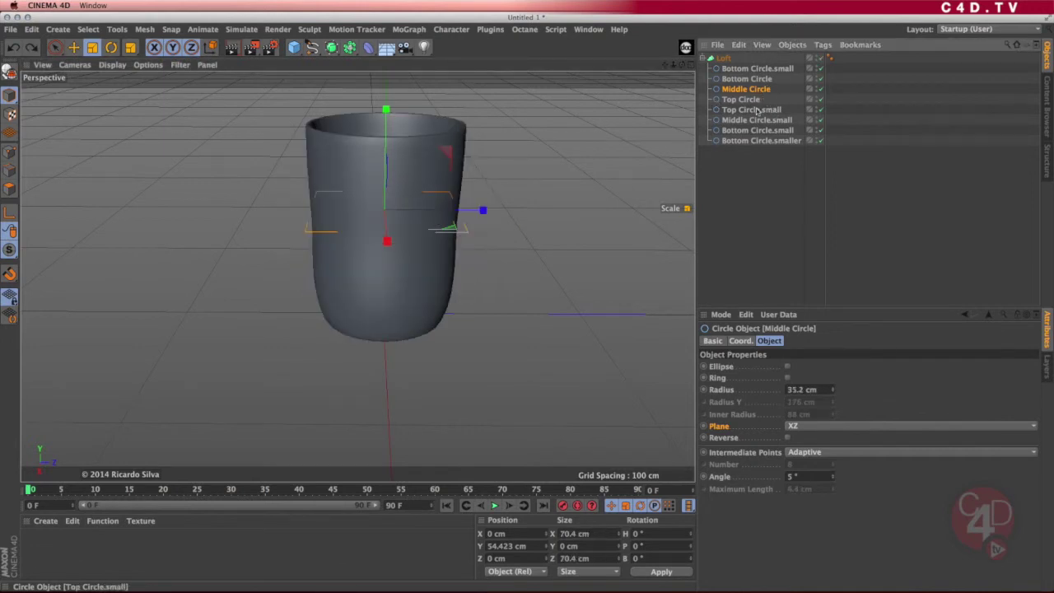
- Scale Middle Circle and Middle Circle.small up together to give the cup's middle a gentle bulge
{"action": "left_click", "coordinate": [754, 111], "text": "super"}
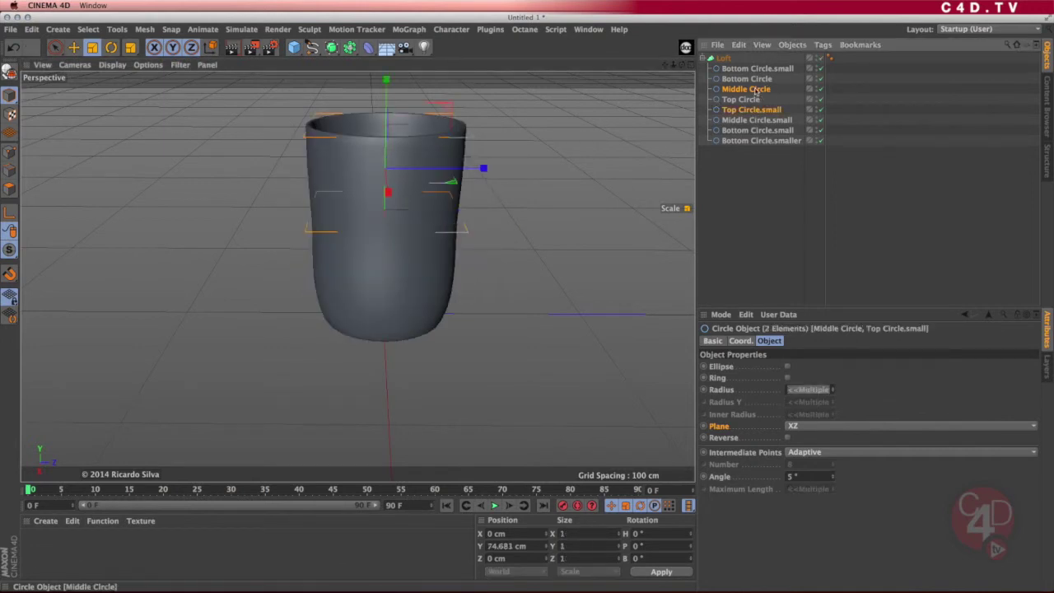
{"action": "left_click", "coordinate": [756, 90]}
{"action": "left_click", "coordinate": [758, 122], "text": "super"}
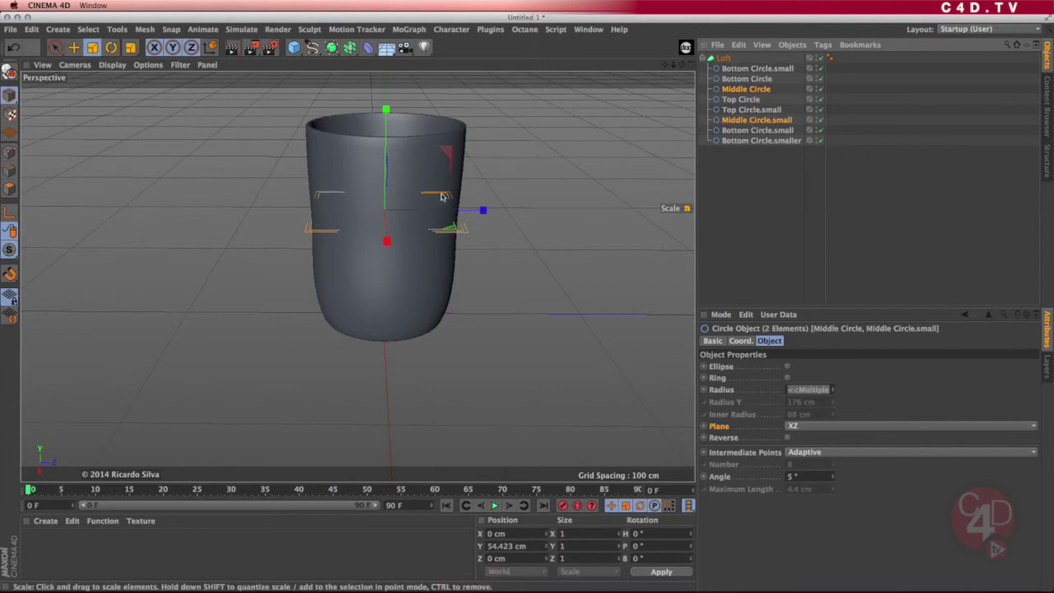
{"action": "left_click_drag", "start_coordinate": [442, 196], "coordinate": [455, 213], "text": "alt"}
{"action": "left_click_drag", "start_coordinate": [525, 168], "coordinate": [569, 147]}
{"action": "left_click_drag", "start_coordinate": [446, 209], "coordinate": [455, 158], "text": "alt"}
{"action": "middle_click_drag", "start_coordinate": [441, 225], "coordinate": [440, 238], "text": "alt"}
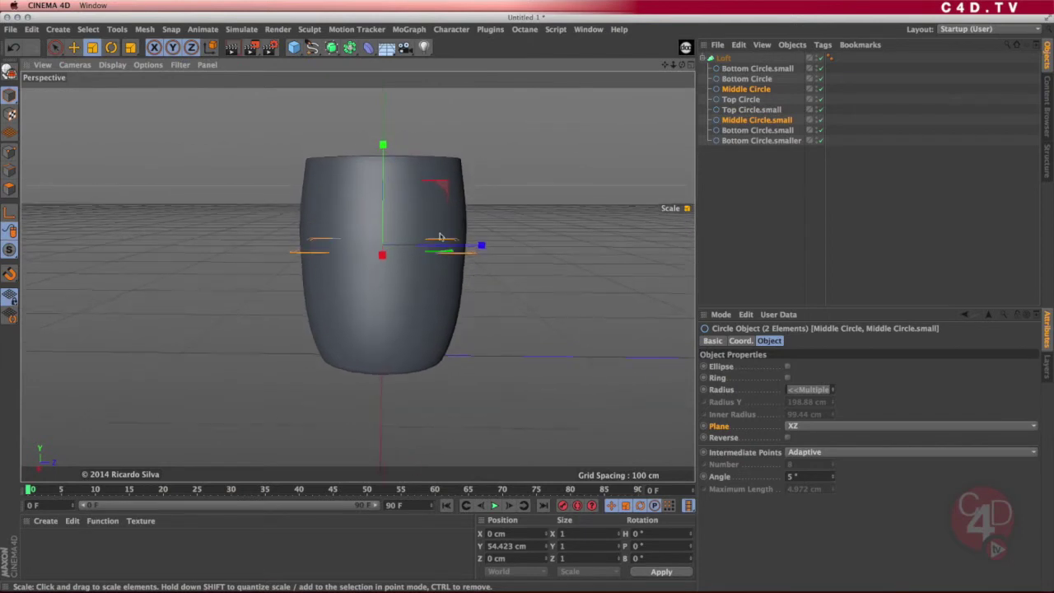
- Scale Bottom Circle, both Bottom Circle.small splines and Bottom Circle.smaller down together to narrow the cup's base
{"action": "left_click", "coordinate": [750, 79]}
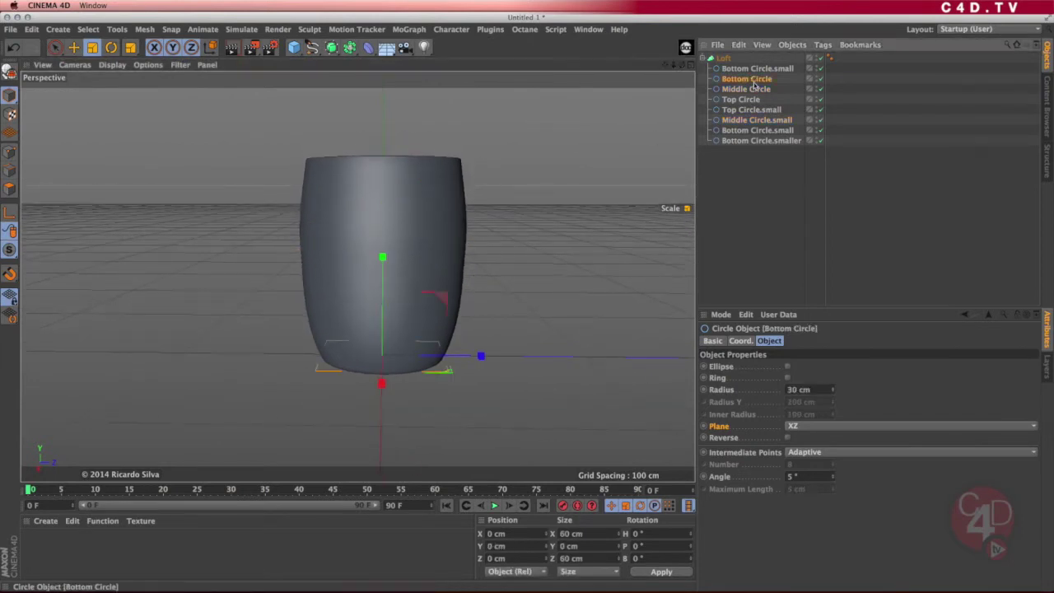
{"action": "left_click", "coordinate": [750, 131], "text": "shift"}
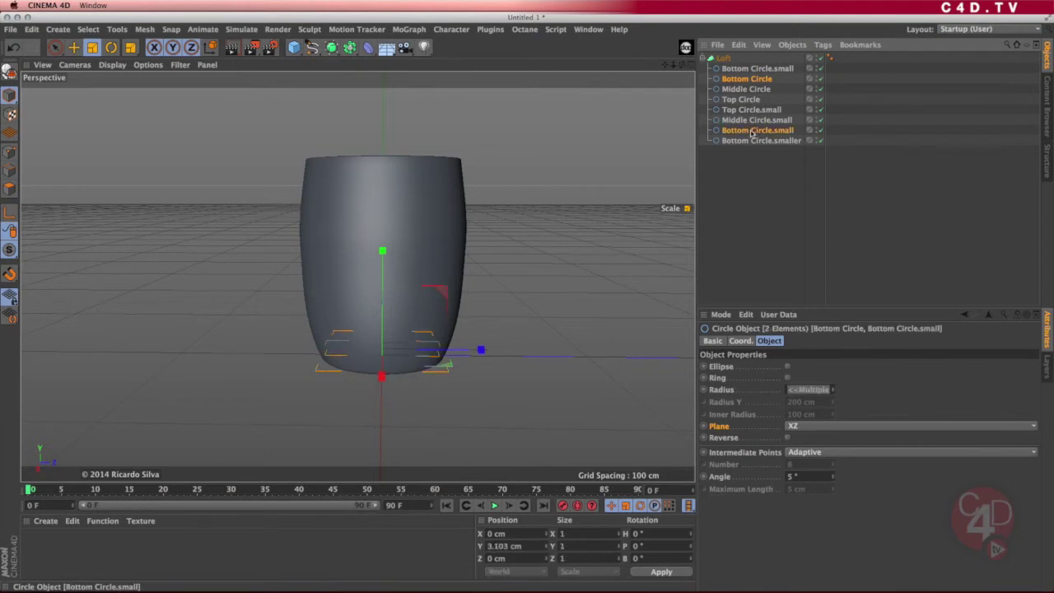
{"action": "left_click", "coordinate": [750, 69], "text": "shift"}
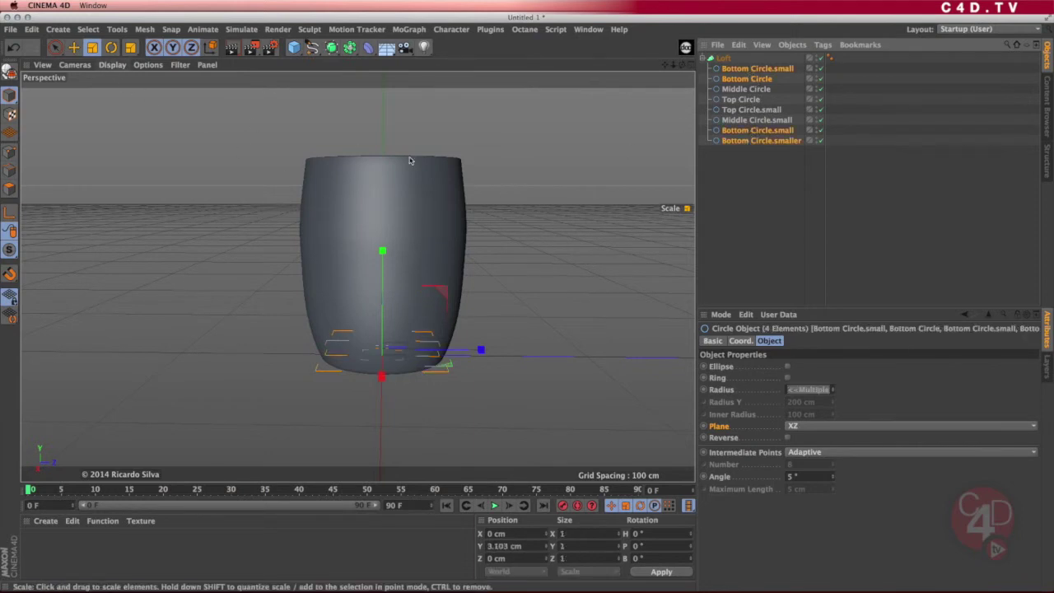
{"action": "left_click_drag", "start_coordinate": [538, 164], "coordinate": [495, 190]}
{"action": "left_click_drag", "start_coordinate": [437, 259], "coordinate": [437, 235], "text": "alt"}
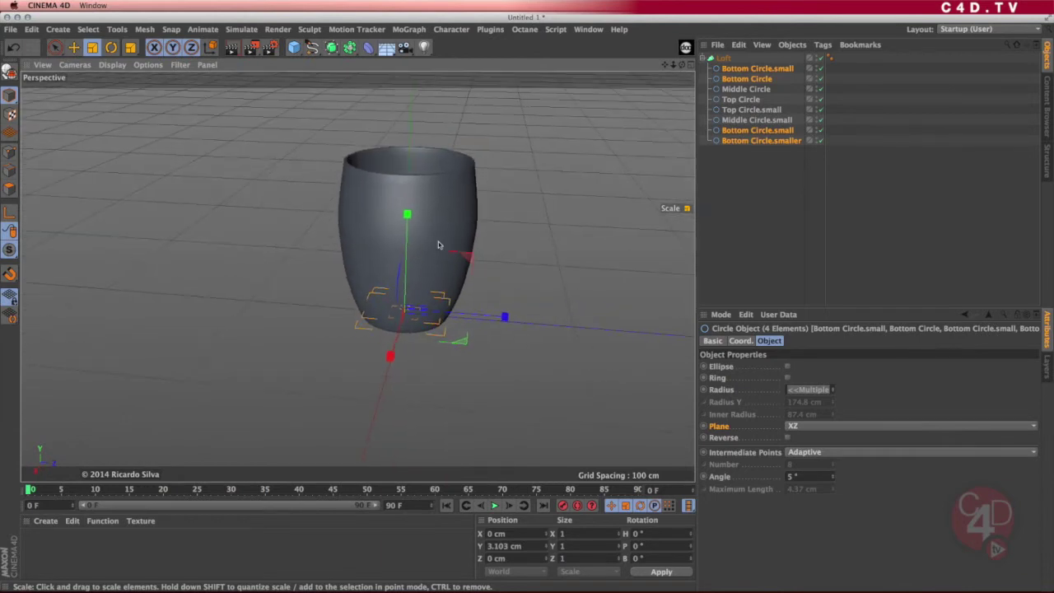
- Raise Top Circle and Top Circle.small together along Y to about 107 cm to make the cup taller
{"action": "left_click", "coordinate": [769, 100]}
{"action": "left_click", "coordinate": [754, 110], "text": "ctrl"}
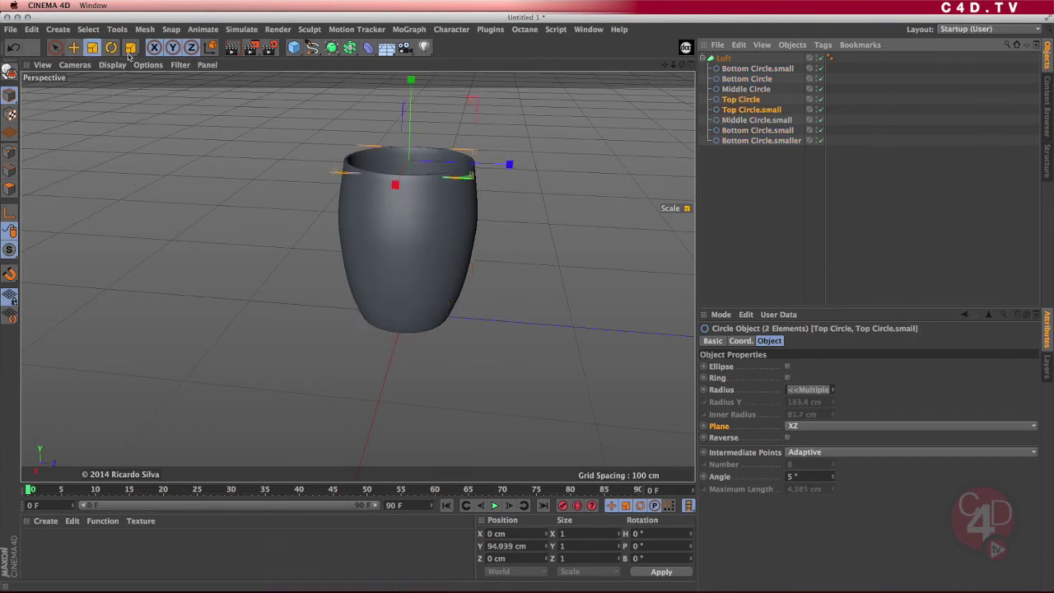
{"action": "left_click", "coordinate": [74, 47]}
{"action": "left_click_drag", "start_coordinate": [411, 82], "coordinate": [416, 70]}
{"action": "left_click_drag", "start_coordinate": [419, 268], "coordinate": [434, 244], "text": "alt"}
{"action": "middle_click_drag", "start_coordinate": [433, 244], "coordinate": [410, 285], "text": "alt"}
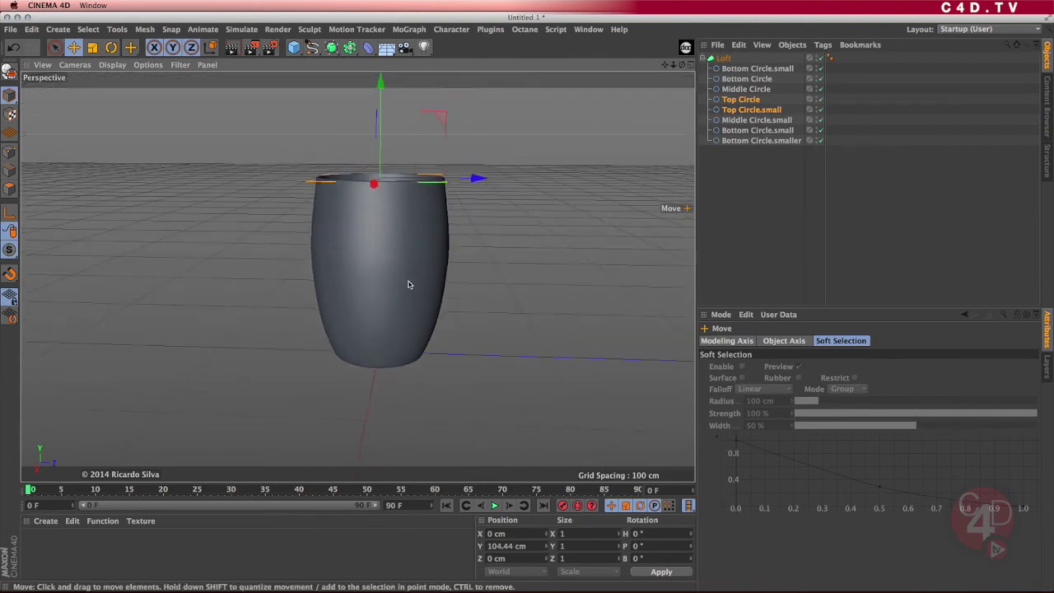
{"action": "left_click_drag", "start_coordinate": [404, 281], "coordinate": [431, 282], "text": "alt"}
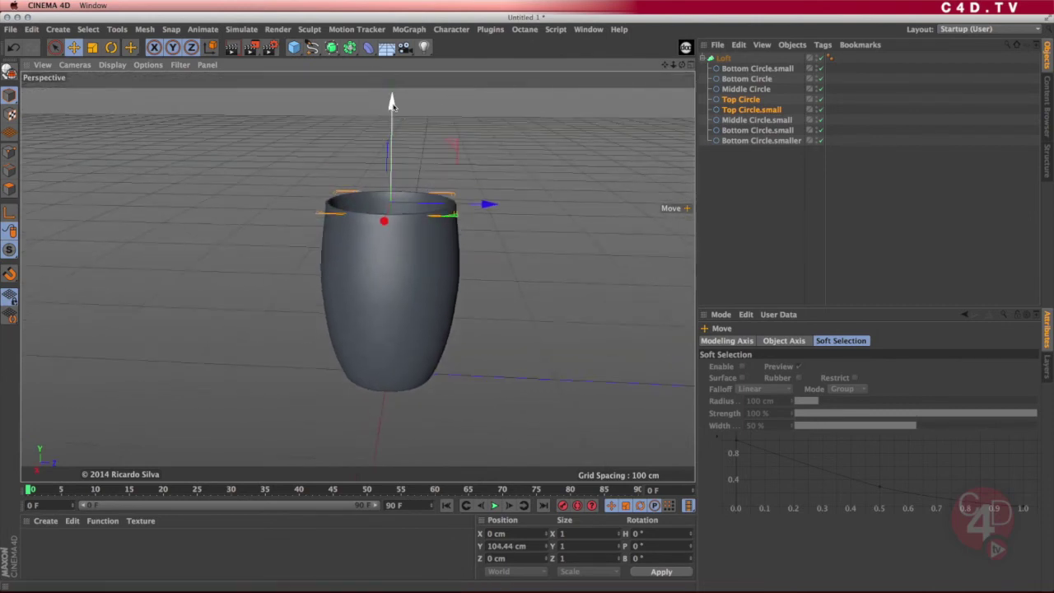
{"action": "left_click_drag", "start_coordinate": [393, 107], "coordinate": [395, 105]}
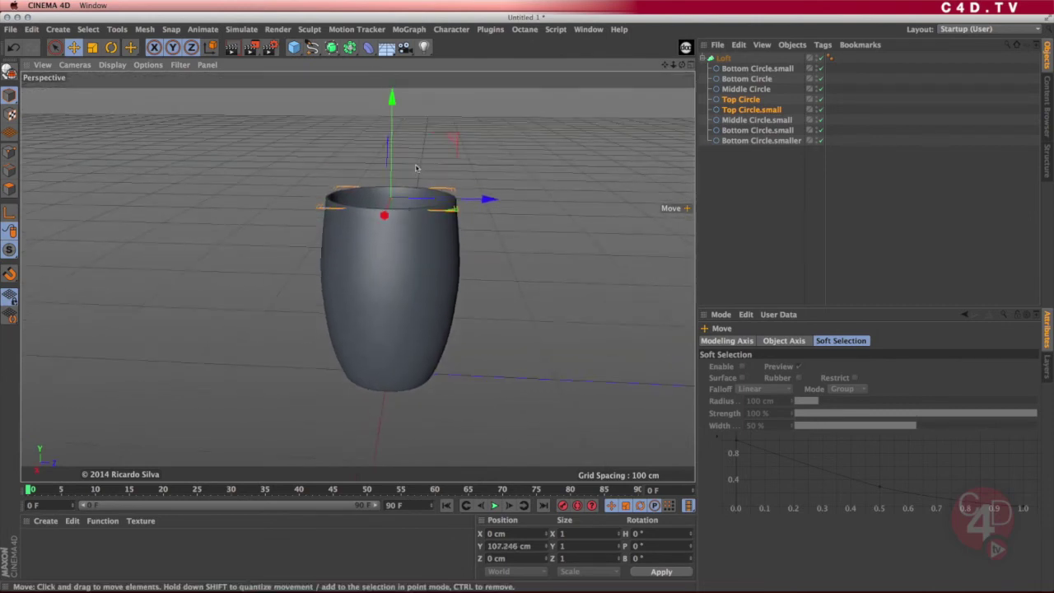
- Raise Middle Circle and Middle Circle.small together along Y to about 62.6 cm
{"action": "left_click", "coordinate": [755, 89]}
{"action": "left_click", "coordinate": [748, 121], "text": "ctrl"}
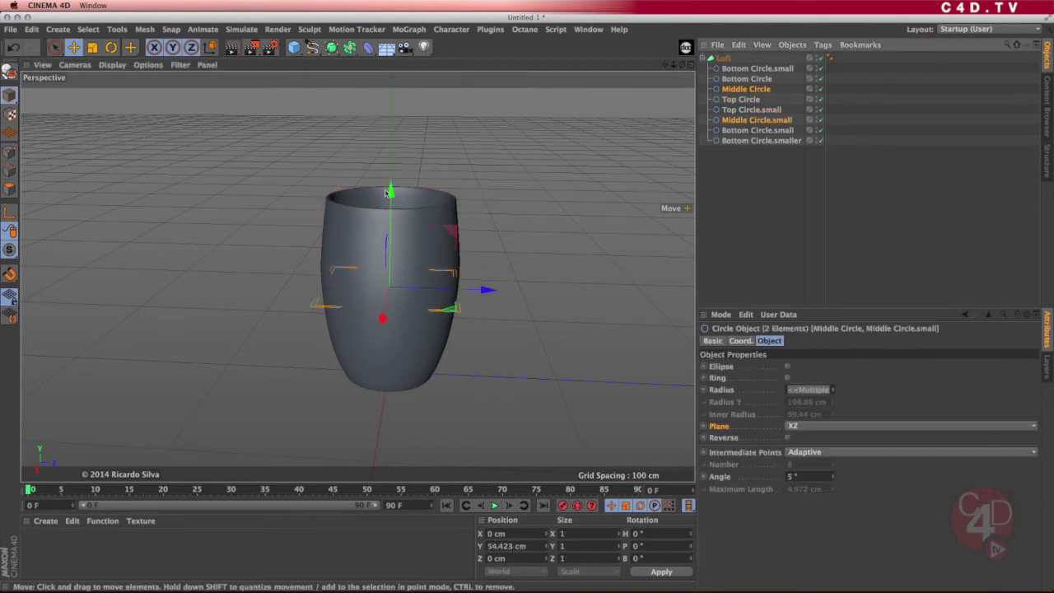
{"action": "left_click_drag", "start_coordinate": [387, 193], "coordinate": [395, 179]}
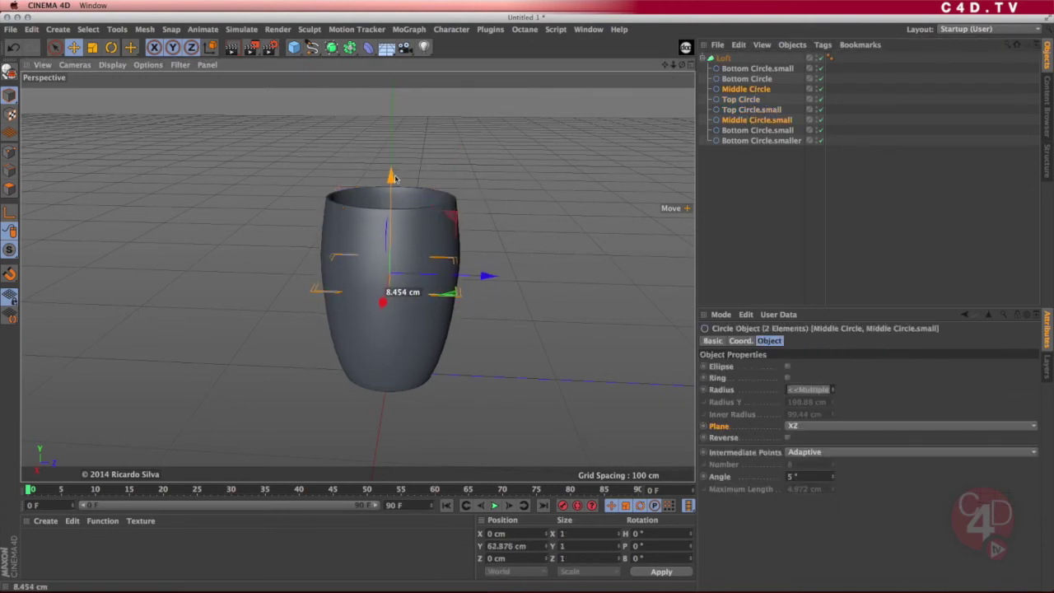
{"action": "mouse_move", "coordinate": [410, 305]}
{"action": "left_mouse_down", "text": "alt"}
{"action": "mouse_move", "coordinate": [396, 292]}
{"action": "mouse_move", "coordinate": [295, 287]}
{"action": "mouse_move", "coordinate": [420, 294]}
{"action": "left_mouse_up", "text": "alt"}
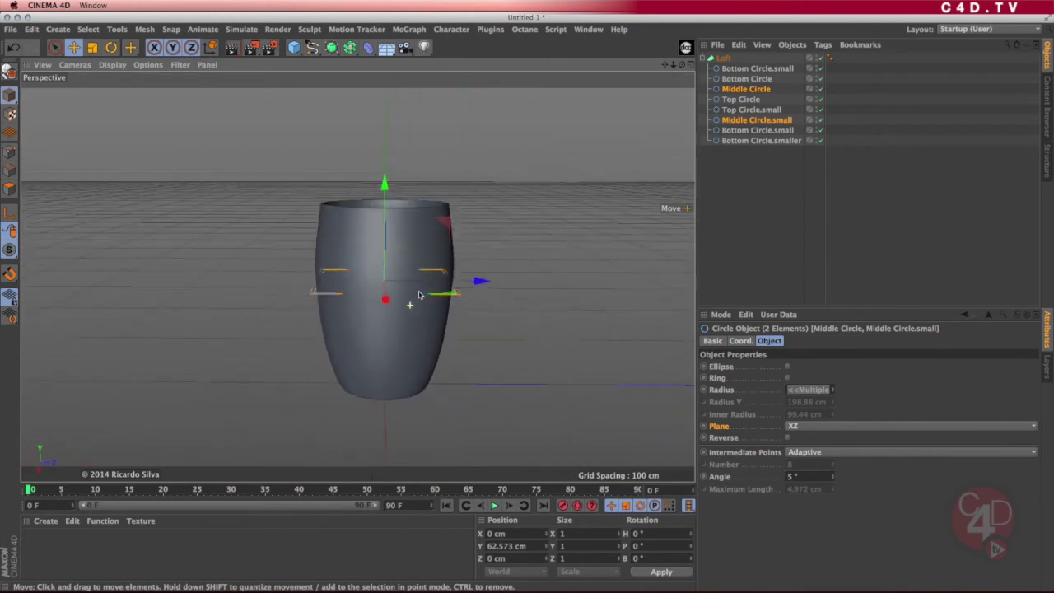
- Examine the reshaped cup's rim, interior and outer profile up close and from several angles
{"action": "middle_click_drag", "start_coordinate": [419, 290], "coordinate": [430, 250], "text": "alt"}
{"action": "left_click_drag", "start_coordinate": [428, 251], "coordinate": [428, 312], "text": "alt"}
{"action": "middle_click_drag", "start_coordinate": [436, 236], "coordinate": [411, 301], "text": "alt"}
{"action": "right_click_drag", "start_coordinate": [419, 266], "coordinate": [480, 237], "text": "alt"}
{"action": "middle_click_drag", "start_coordinate": [416, 260], "coordinate": [418, 301], "text": "alt"}
{"action": "right_click_drag", "start_coordinate": [418, 298], "coordinate": [466, 285], "text": "alt"}
{"action": "left_click_drag", "start_coordinate": [430, 306], "coordinate": [356, 296], "text": "alt"}
{"action": "scroll", "coordinate": [425, 314], "scroll_direction": "down", "scroll_amount": 5}
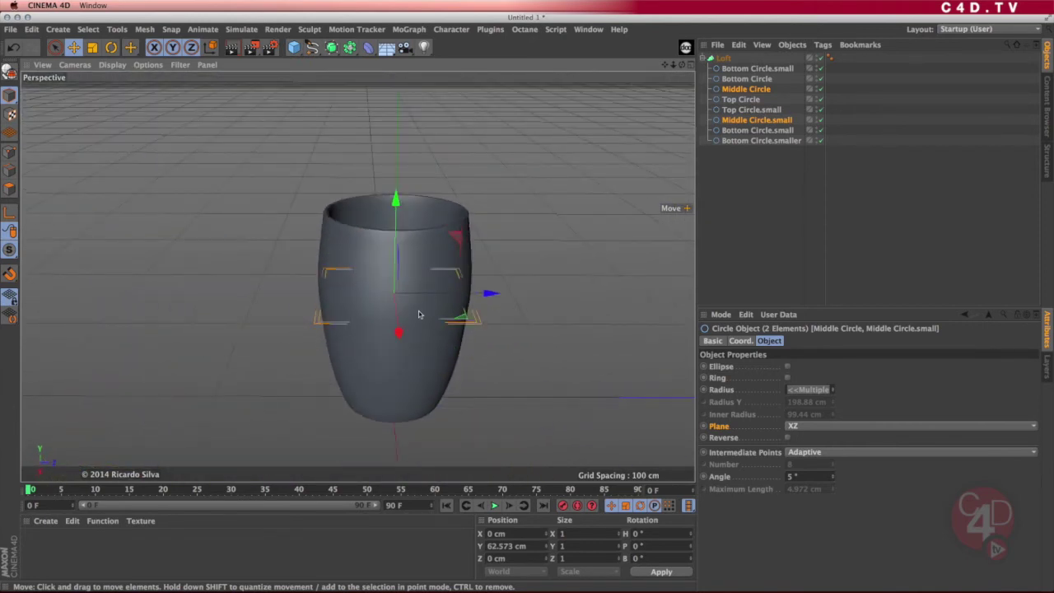
{"action": "mouse_move", "coordinate": [424, 308]}
{"action": "left_mouse_down", "text": "alt"}
{"action": "mouse_move", "coordinate": [409, 308]}
{"action": "mouse_move", "coordinate": [422, 324]}
{"action": "left_mouse_up", "text": "alt"}
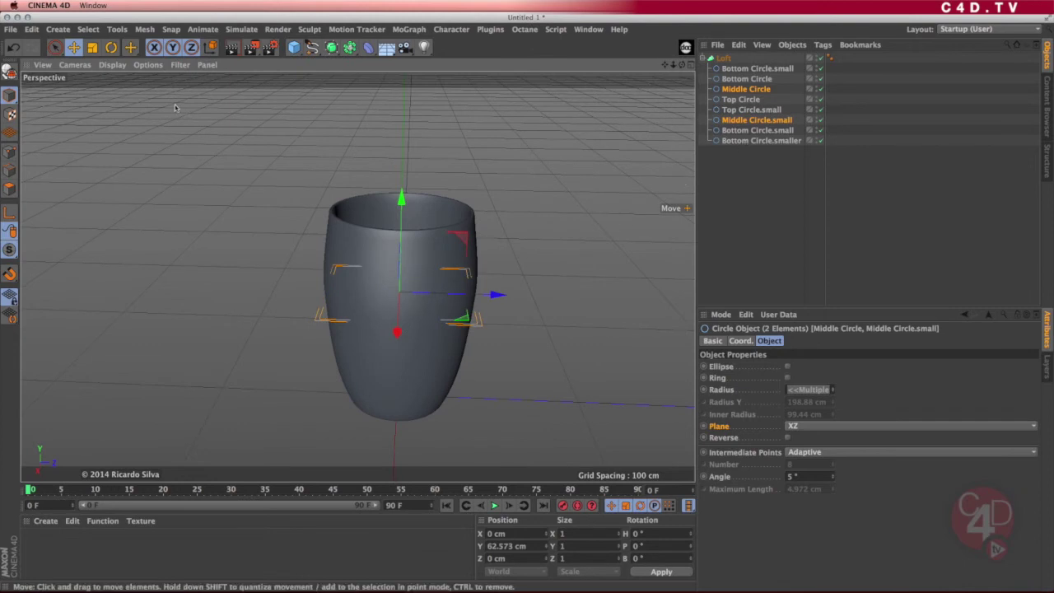
- Display the cup in Gouraud Shading (Lines), and collapse the Loft hierarchy with nothing selected
{"action": "left_click", "coordinate": [112, 65]}
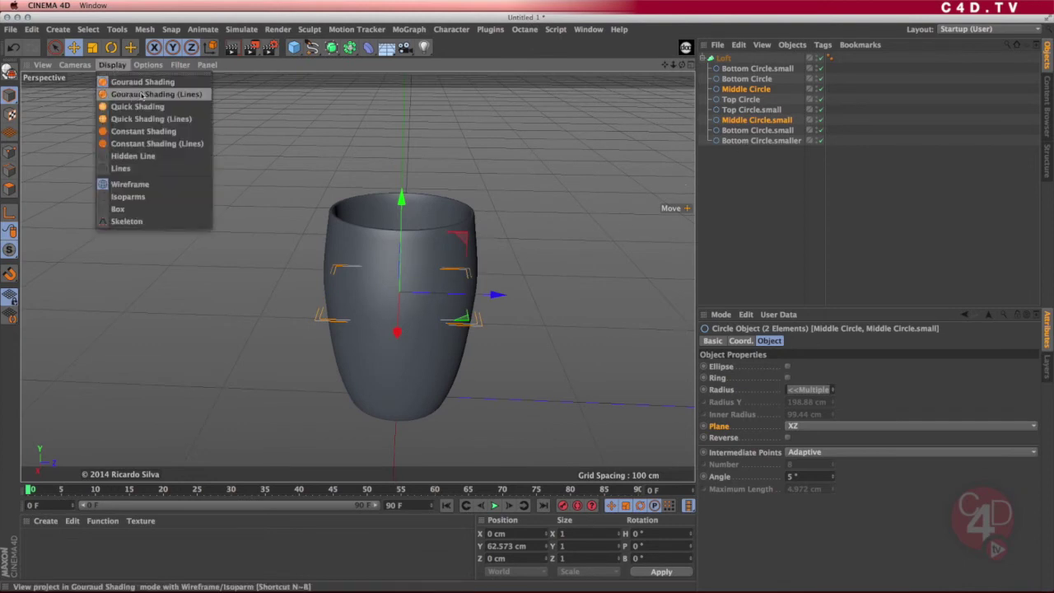
{"action": "left_click", "coordinate": [173, 95]}
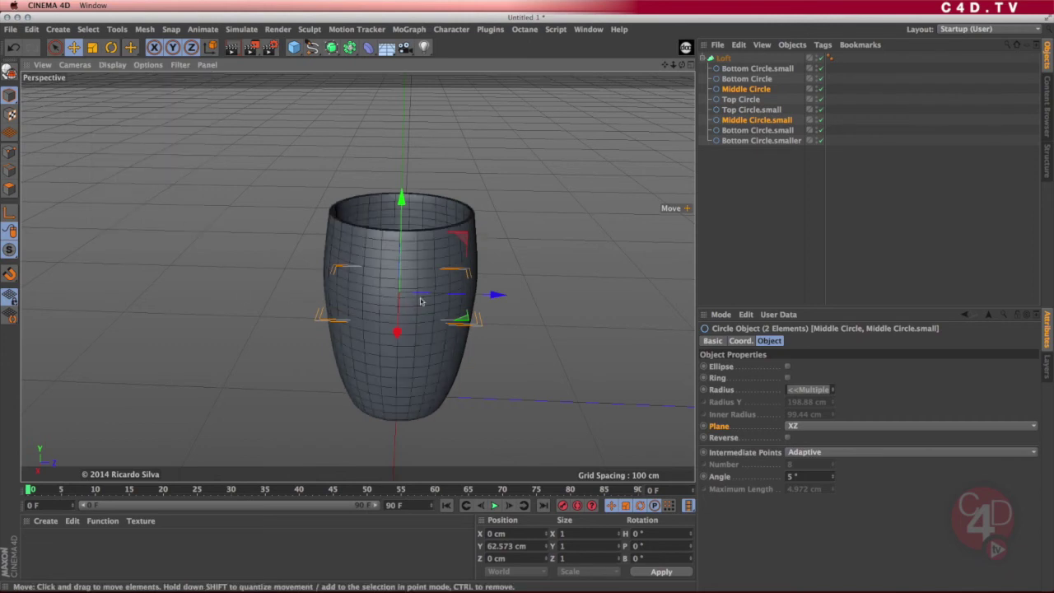
{"action": "left_click_drag", "start_coordinate": [420, 302], "coordinate": [391, 306], "text": "alt"}
{"action": "left_click", "coordinate": [736, 208]}
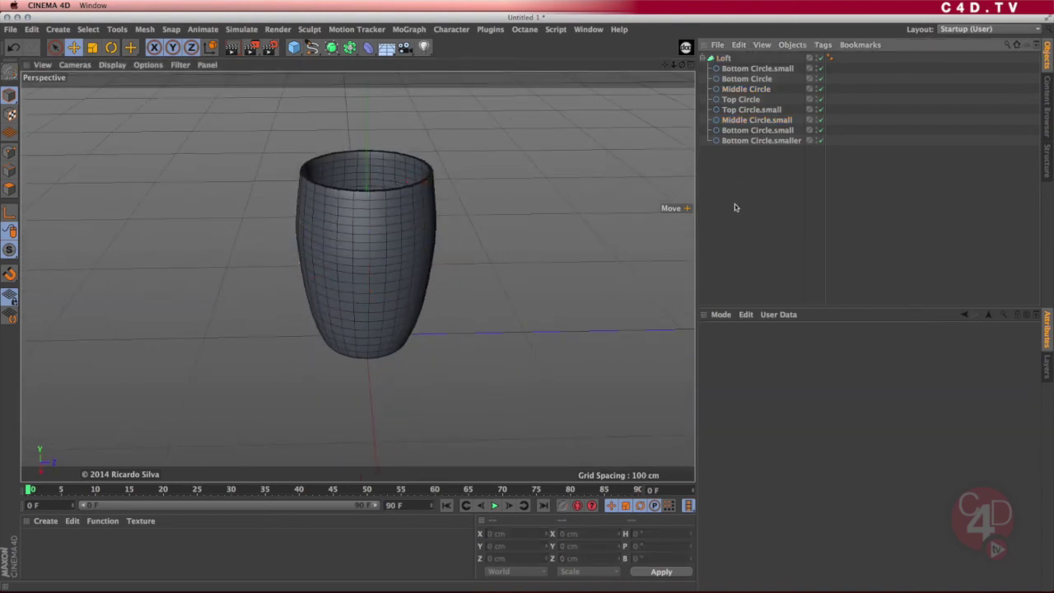
{"action": "left_click", "coordinate": [705, 58]}
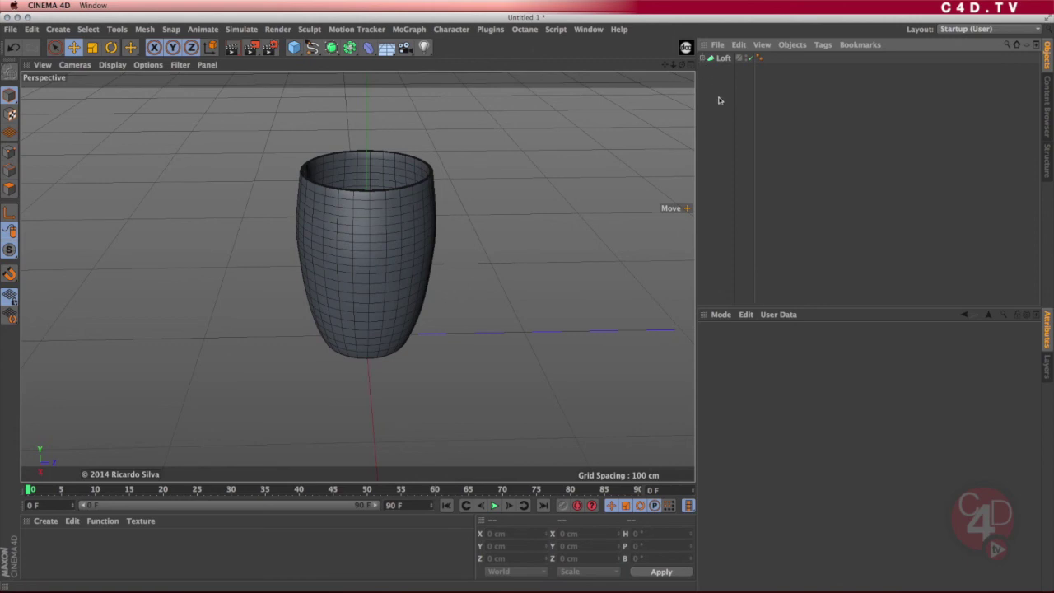
{"action": "mouse_move", "coordinate": [407, 259]}
{"action": "left_mouse_down", "text": "alt"}
{"action": "mouse_move", "coordinate": [407, 370]}
{"action": "mouse_move", "coordinate": [414, 250]}
{"action": "mouse_move", "coordinate": [395, 263]}
{"action": "left_mouse_up", "text": "alt"}
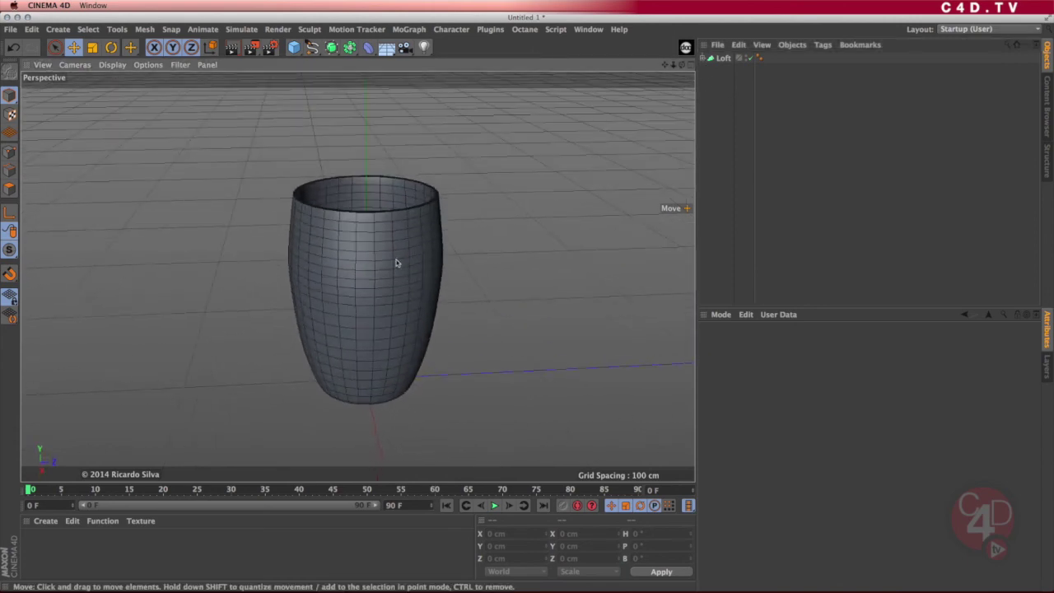